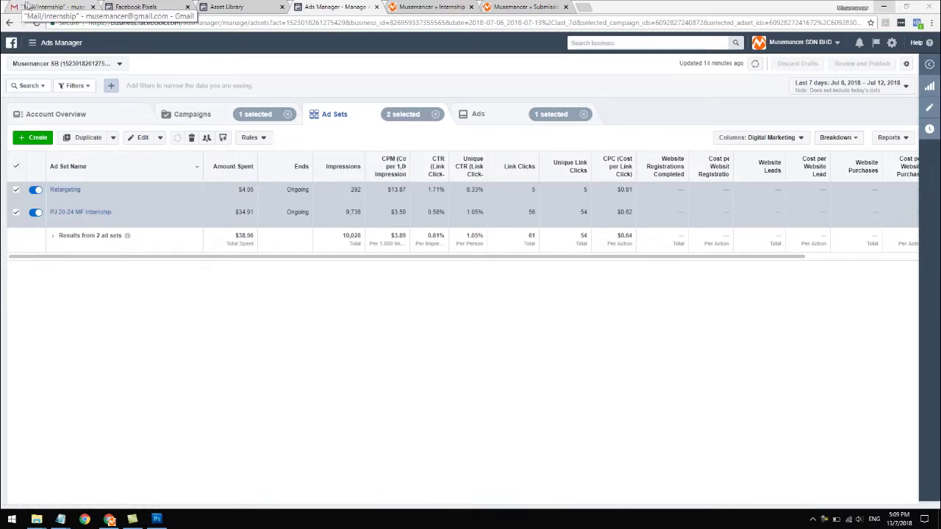
- Review the internship application emails in Gmail, and return to the ad sets in Ads Manager
click(48, 7)
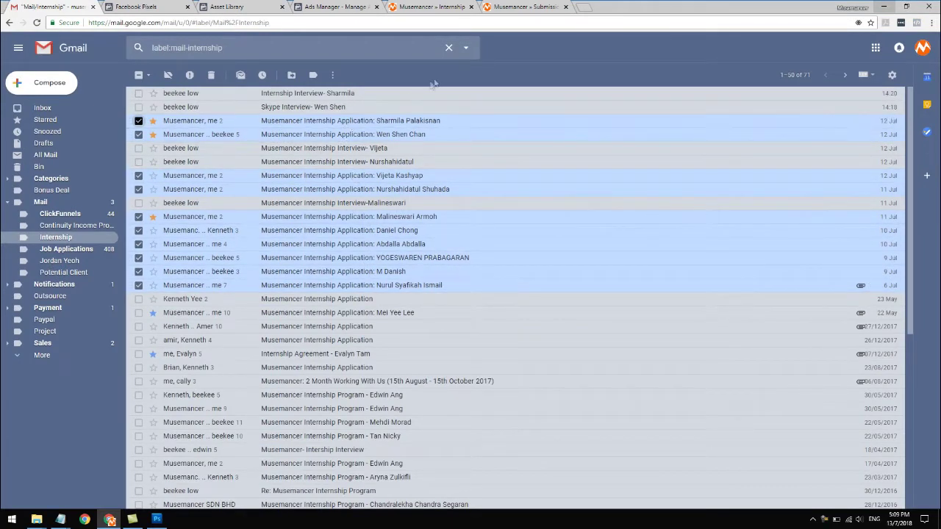
click(341, 6)
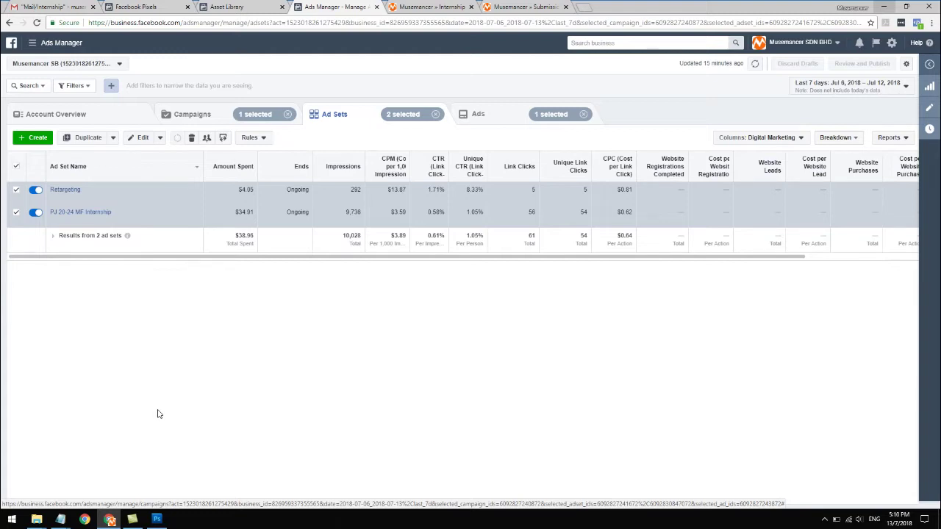
- Switch to the New Text Document in Notepad and review the prerequisites and the five-step internship campaign checklist
click(61, 519)
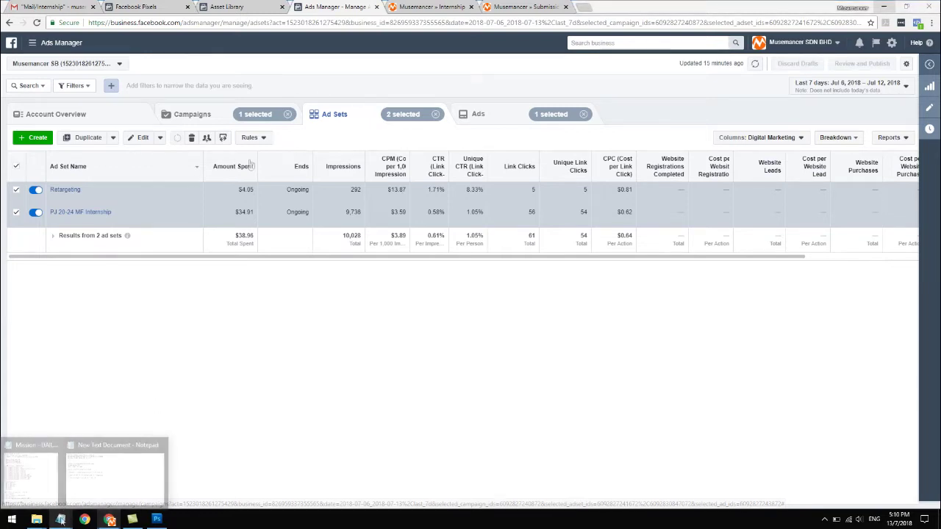
click(118, 463)
drag(355, 135, 338, 279)
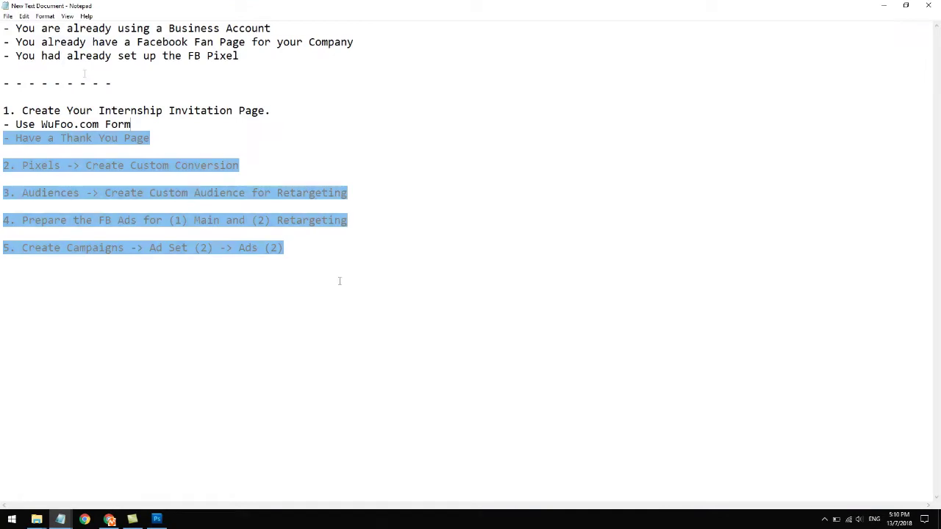
key(ctrl+a)
click(255, 298)
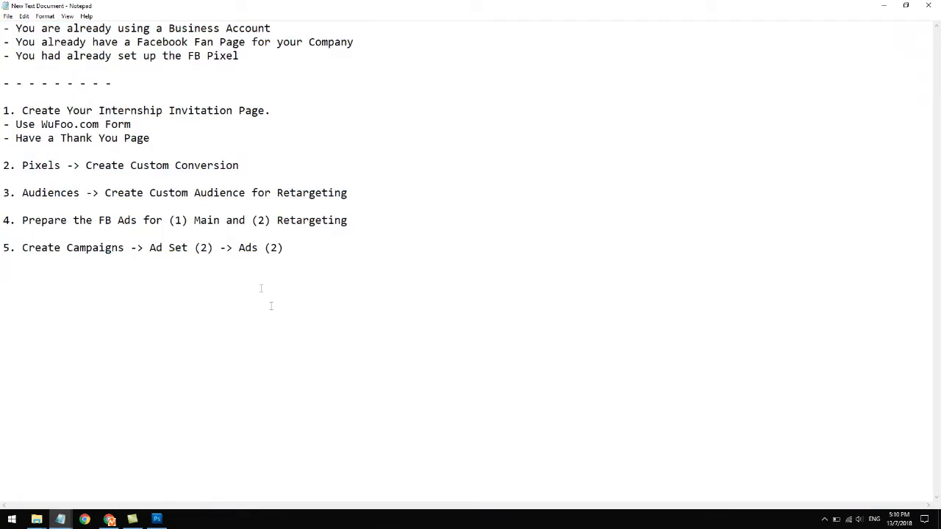
click(309, 37)
key(shift+Home)
click(308, 31)
click(282, 284)
- Switch to the Musemancer internship page in Chrome and examine its video, founder introduction, five reasons and past intern testimonials
click(109, 519)
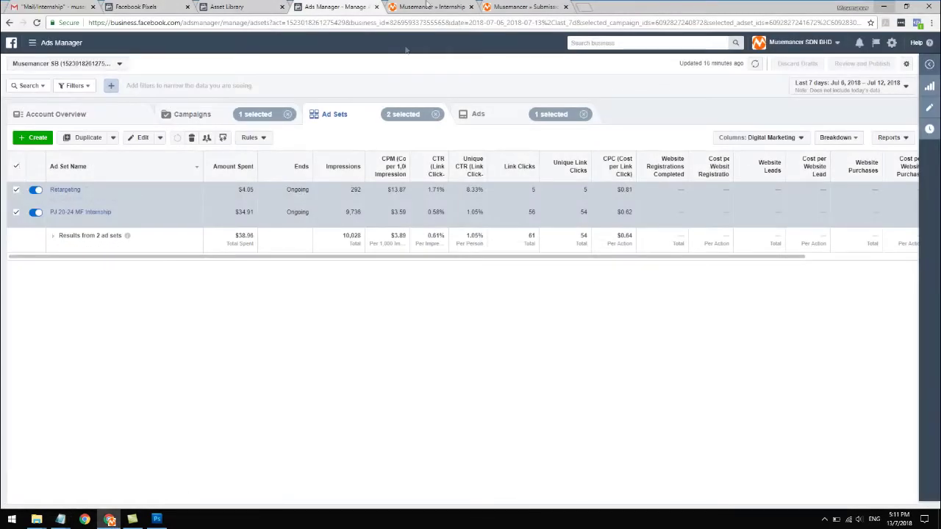
click(431, 7)
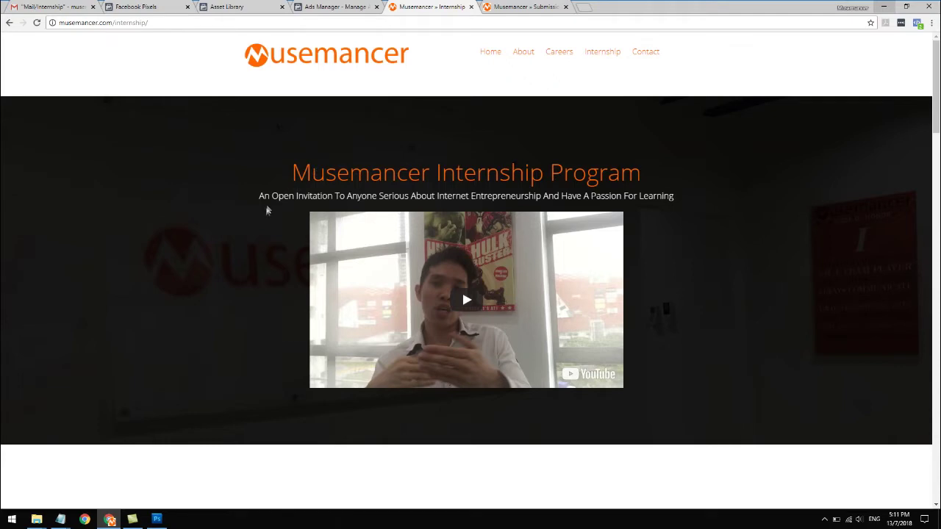
scroll(267, 212, down, 2)
scroll(267, 214, up, 2)
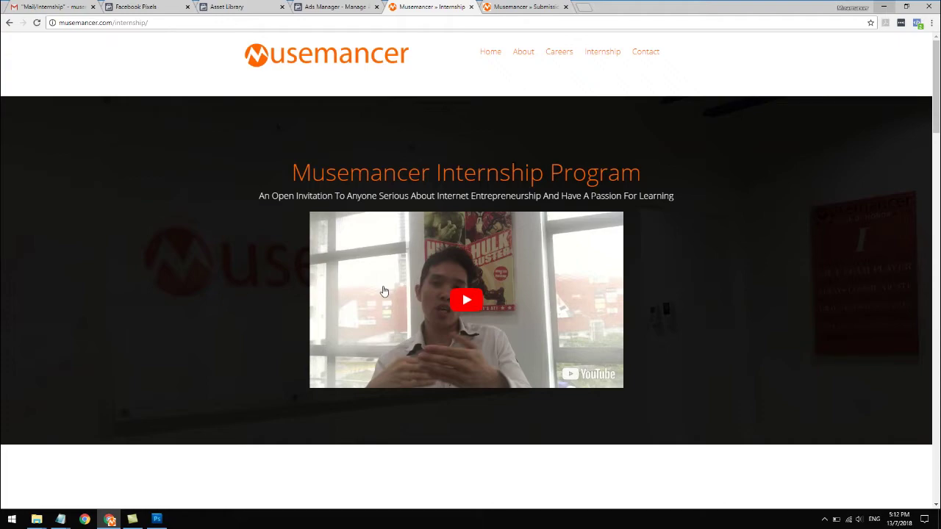
scroll(447, 302, down, 5)
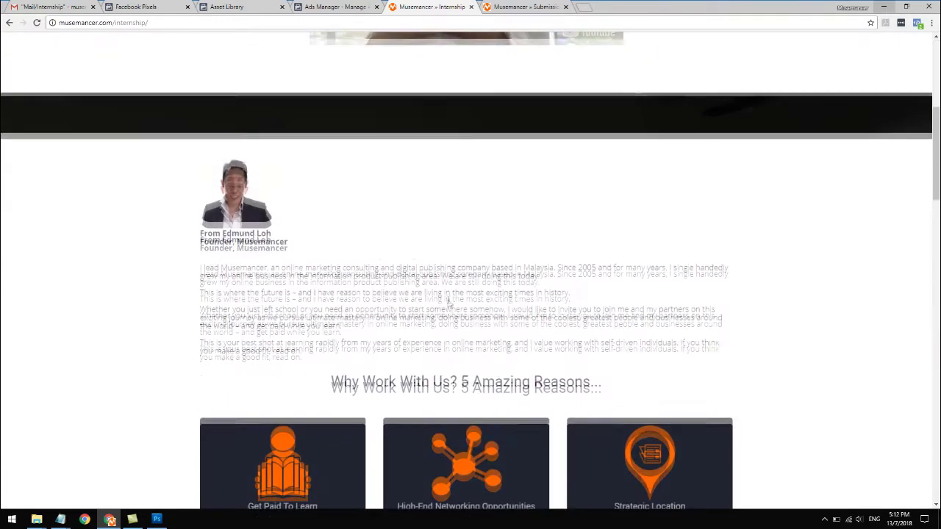
scroll(447, 299, down, 1)
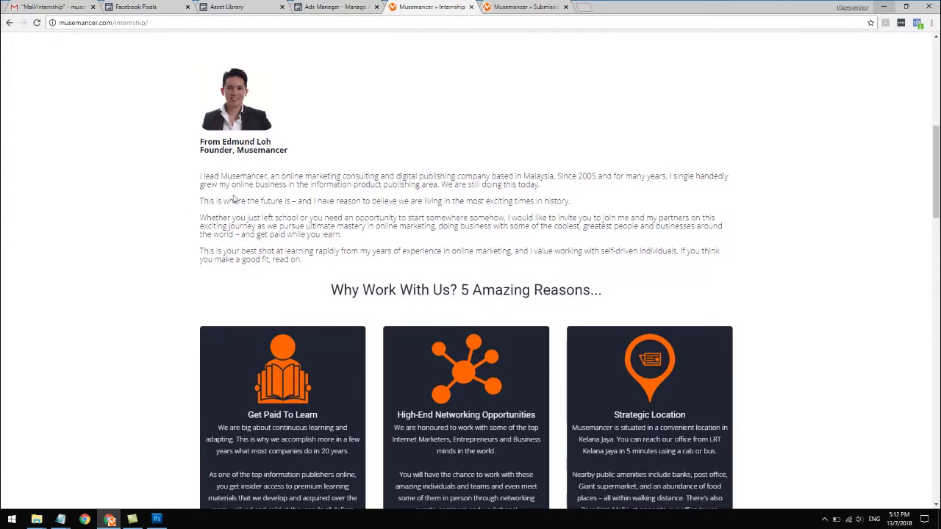
scroll(234, 199, down, 2)
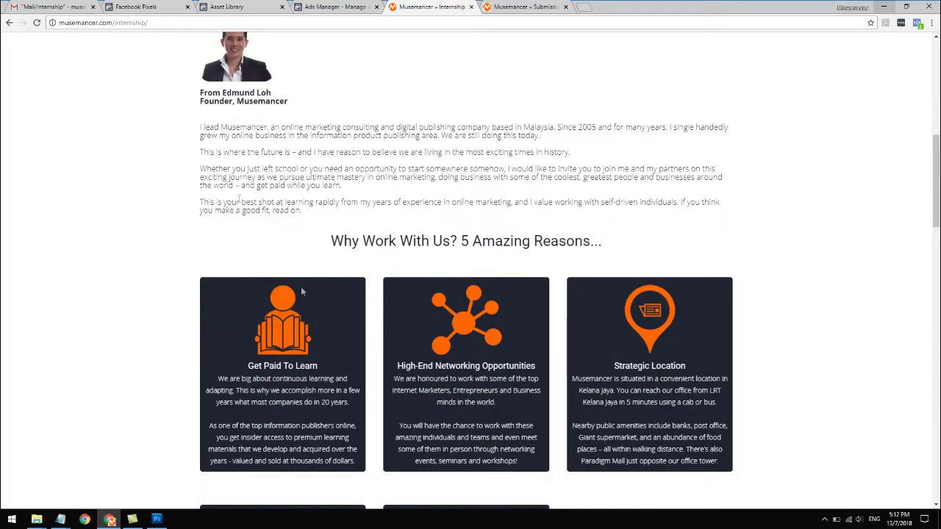
scroll(306, 298, down, 7)
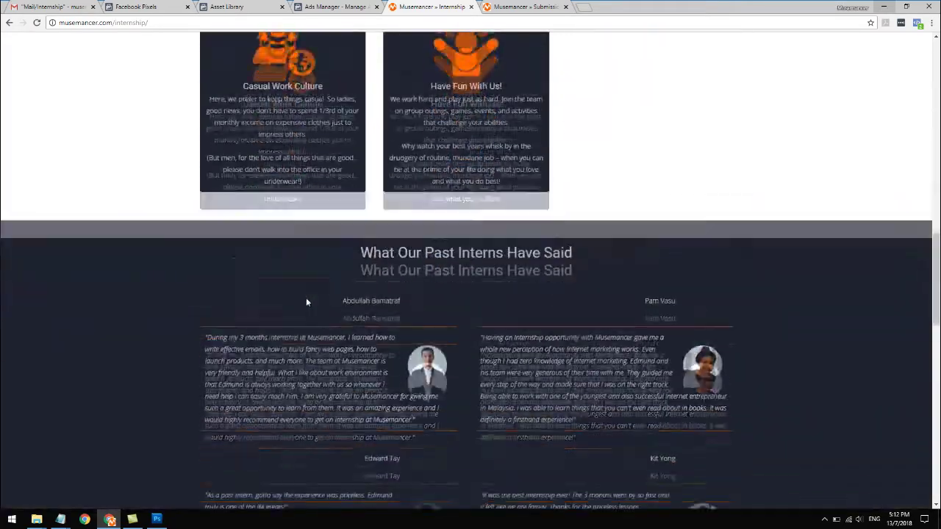
scroll(306, 300, up, 1)
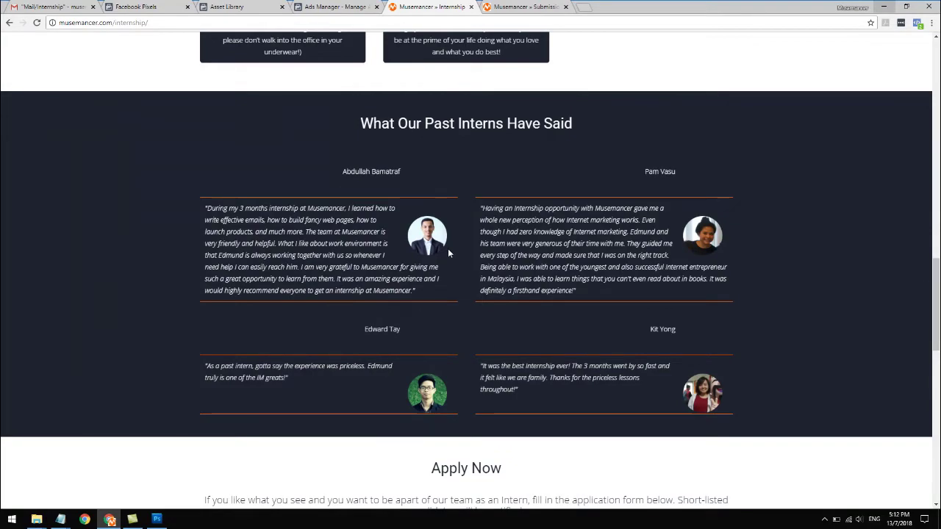
scroll(453, 272, down, 3)
scroll(454, 286, up, 3)
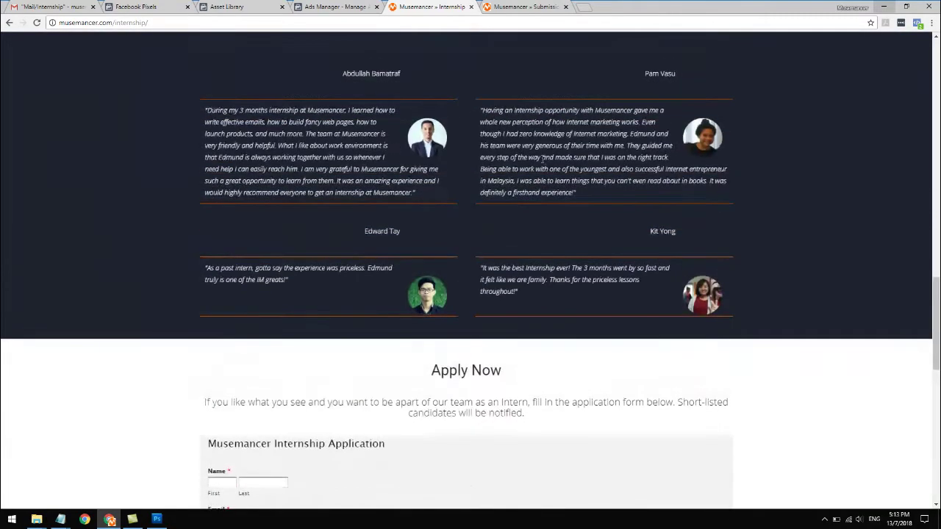
- Examine the internship application form's fields and choose Social Media (Facebook, Twitter) as how the applicant heard of the opportunity
scroll(504, 247, down, 6)
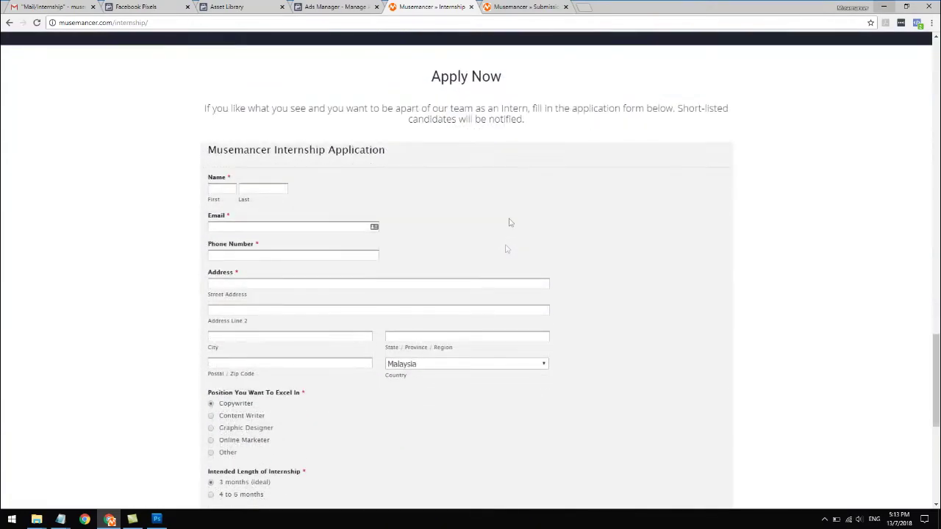
scroll(483, 189, down, 1)
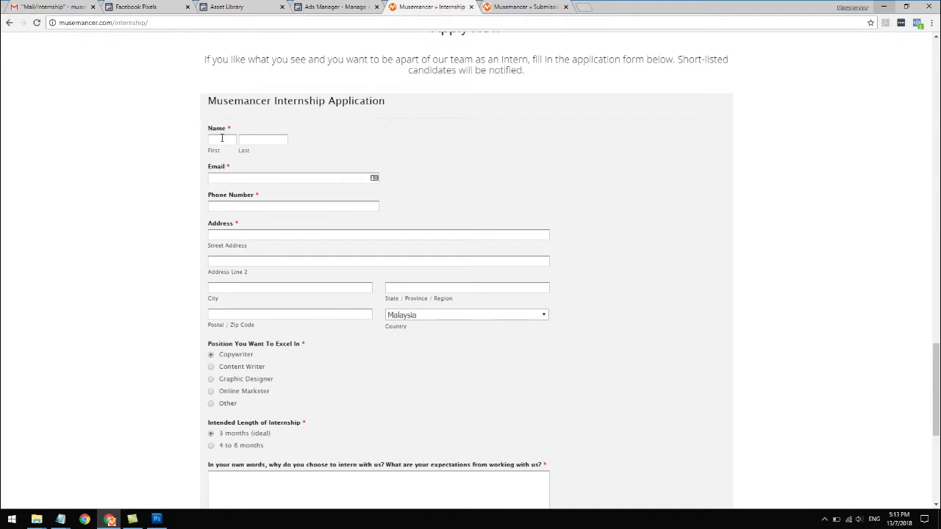
click(232, 207)
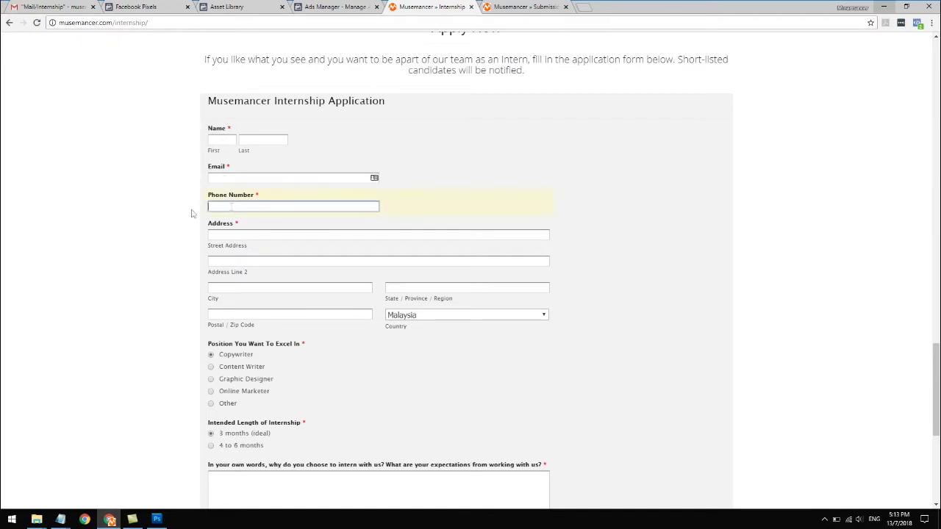
click(225, 234)
click(167, 245)
scroll(167, 247, down, 3)
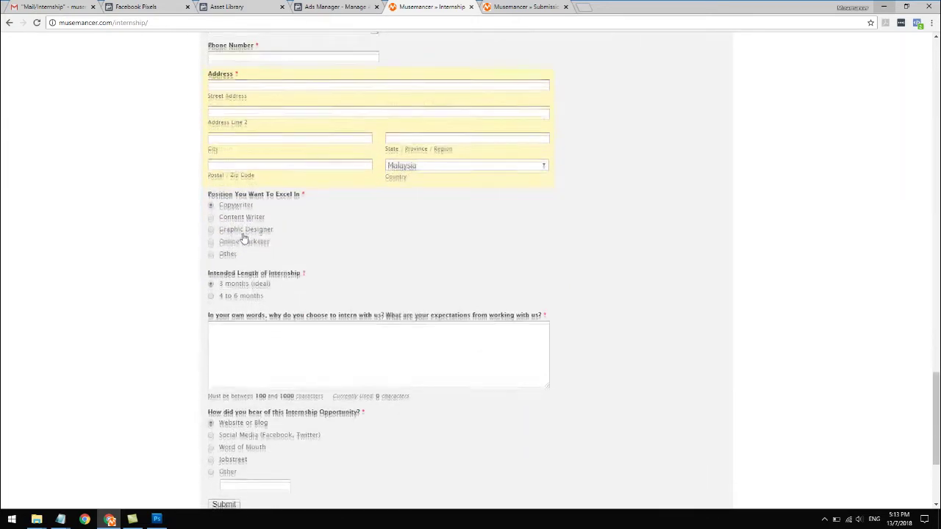
scroll(228, 212, down, 1)
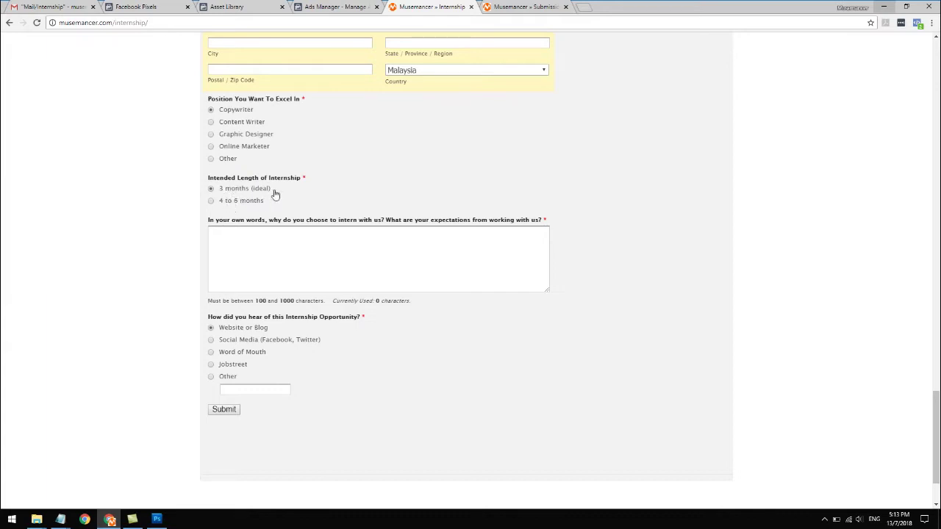
click(288, 241)
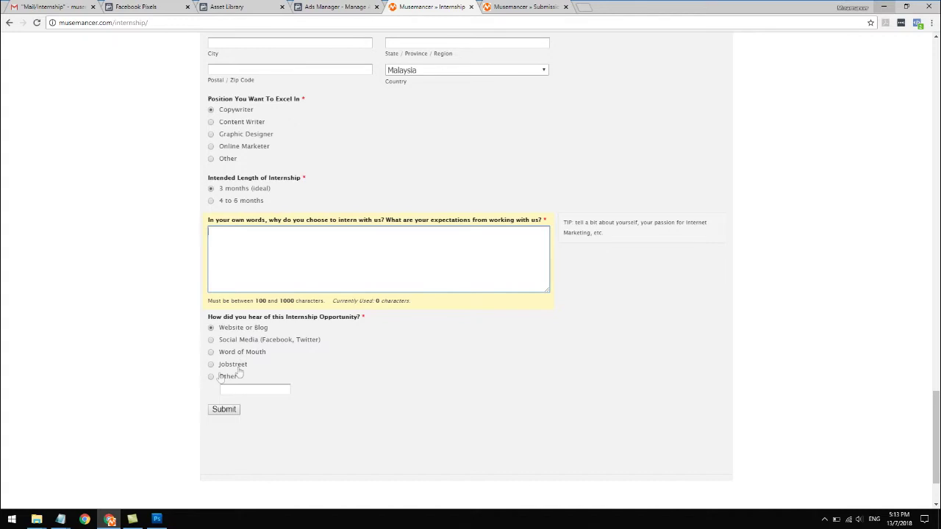
click(237, 342)
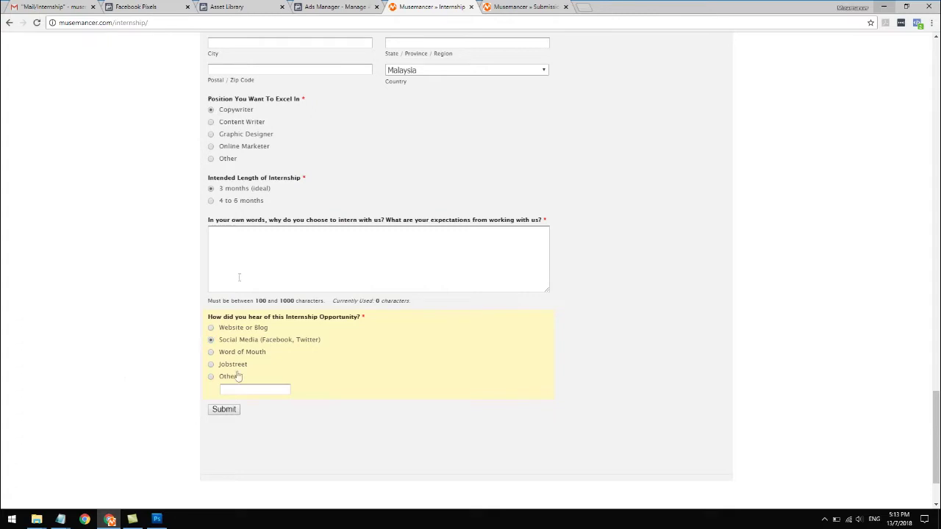
- Switch to the Notepad checklist and review the WuFoo.com form and Thank You Page items under the invitation page step
mouse_move(59, 522)
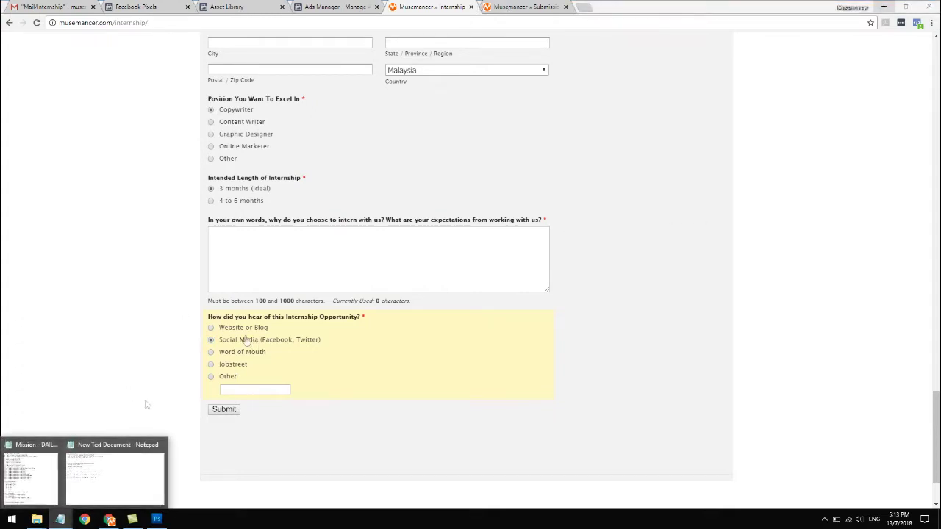
click(120, 456)
click(194, 141)
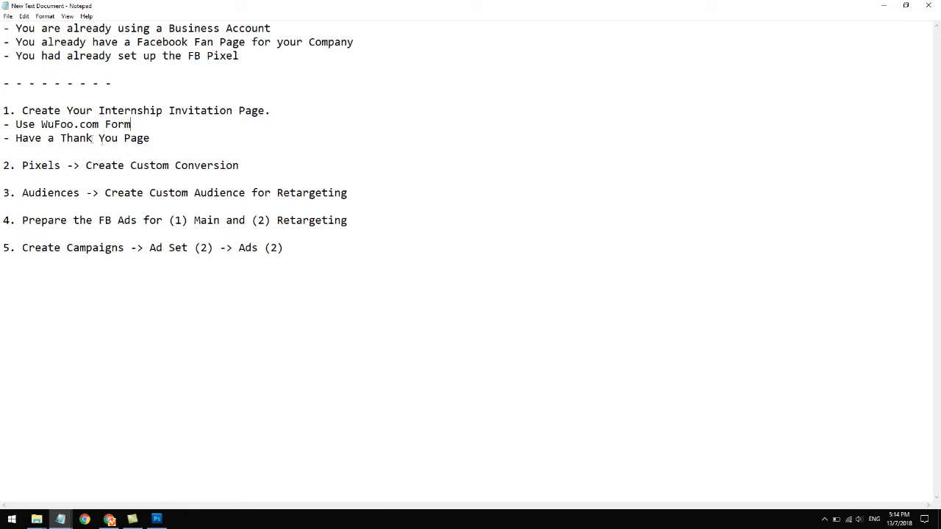
key(Up)
- View the application submission page in Chrome, and go back to the start of the internship page
click(109, 520)
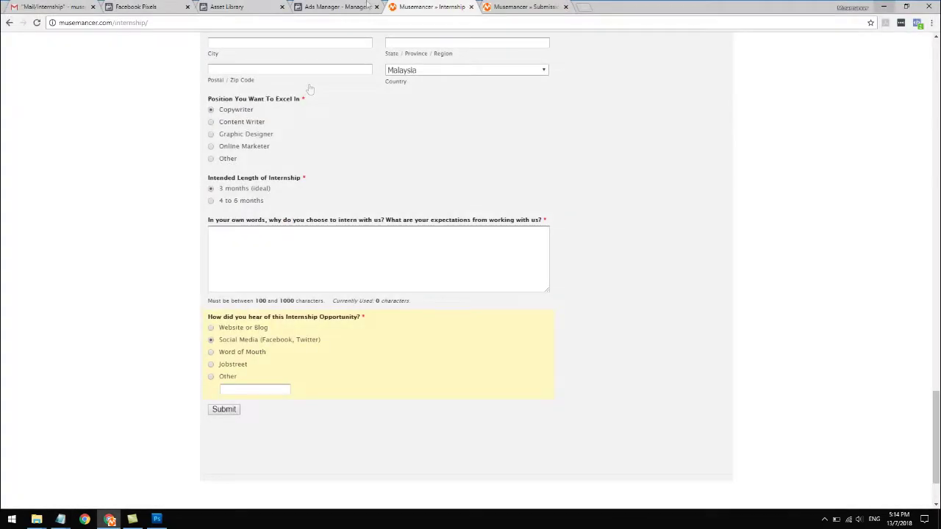
click(507, 7)
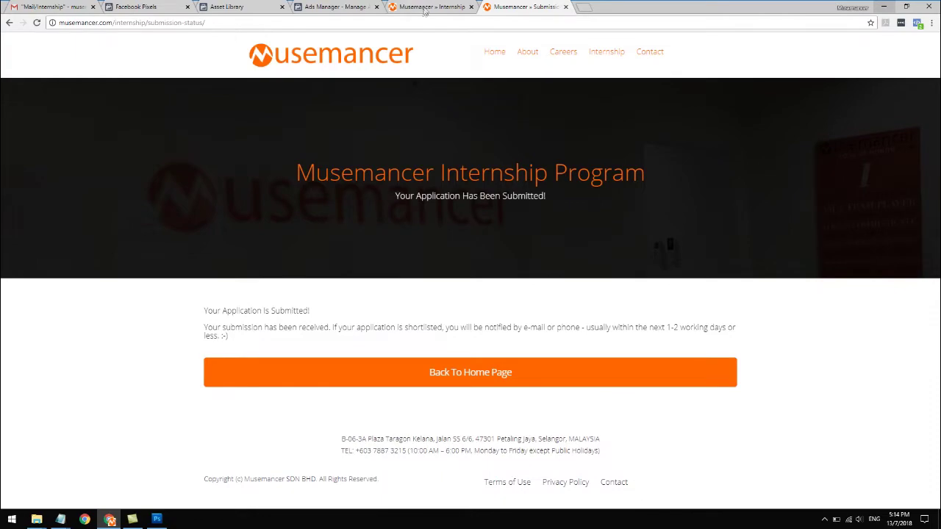
click(425, 8)
scroll(431, 105, up, 15)
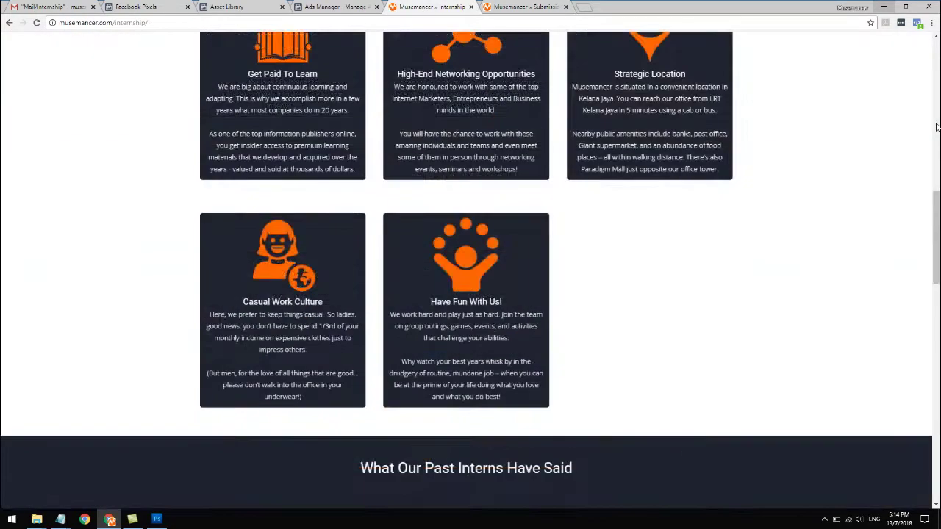
scroll(669, 200, up, 5)
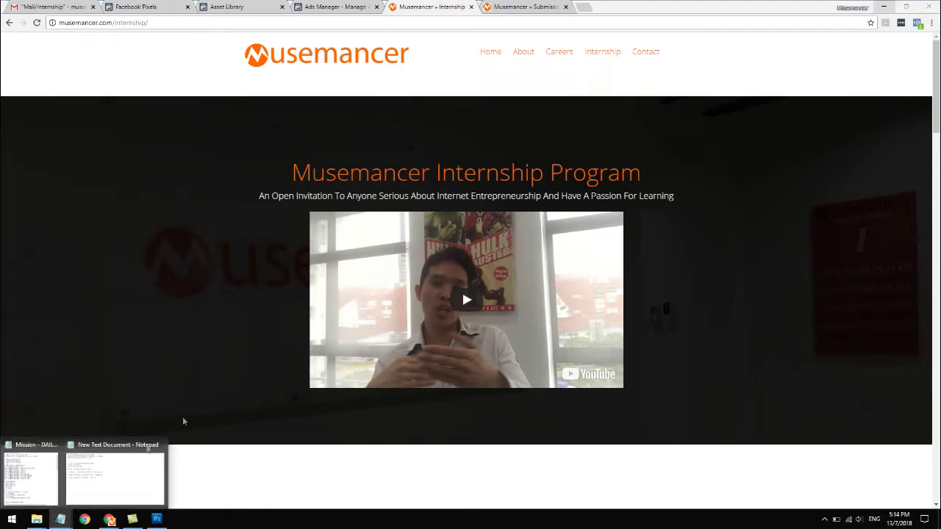
- Switch to the Notepad checklist and highlight the line "2. Pixels -> Create Custom Conversion"
click(114, 474)
shift+click(275, 162)
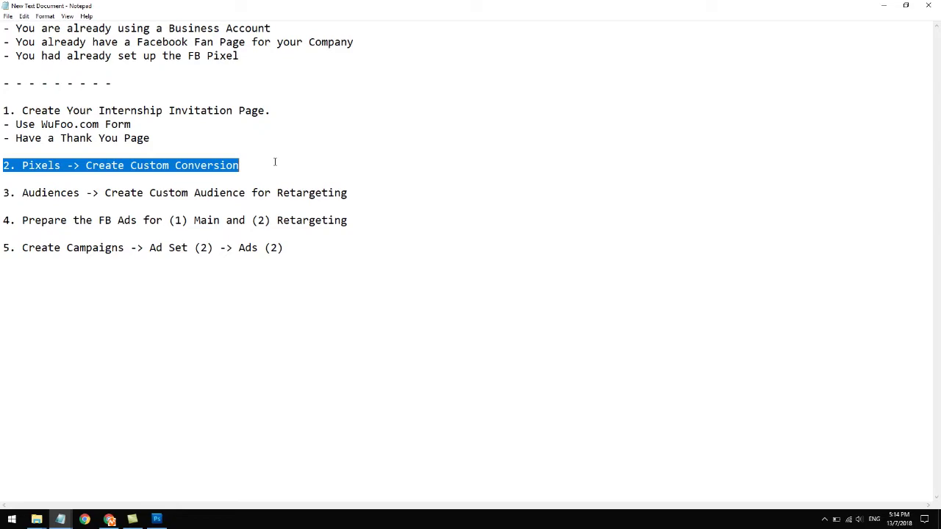
- Switch to Facebook Events Manager in Chrome and open the details of the Musemancer.com pixel
click(109, 519)
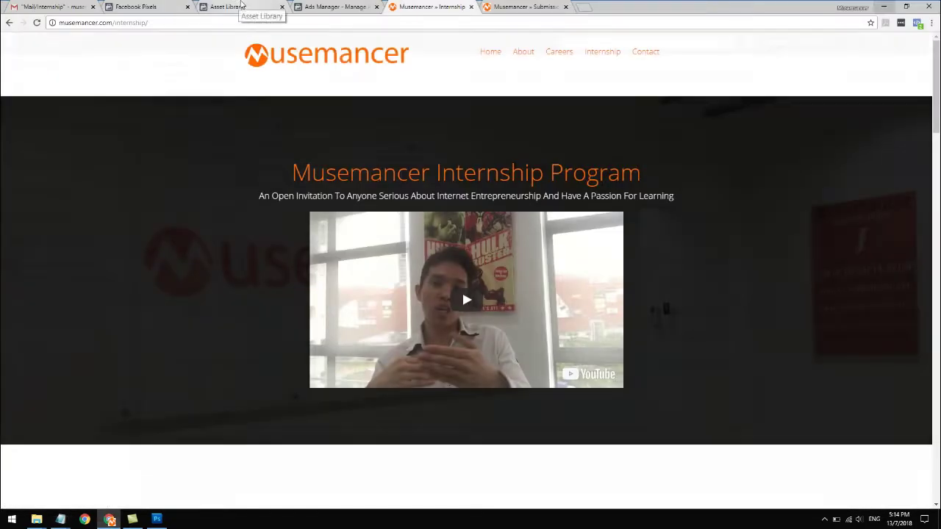
click(242, 6)
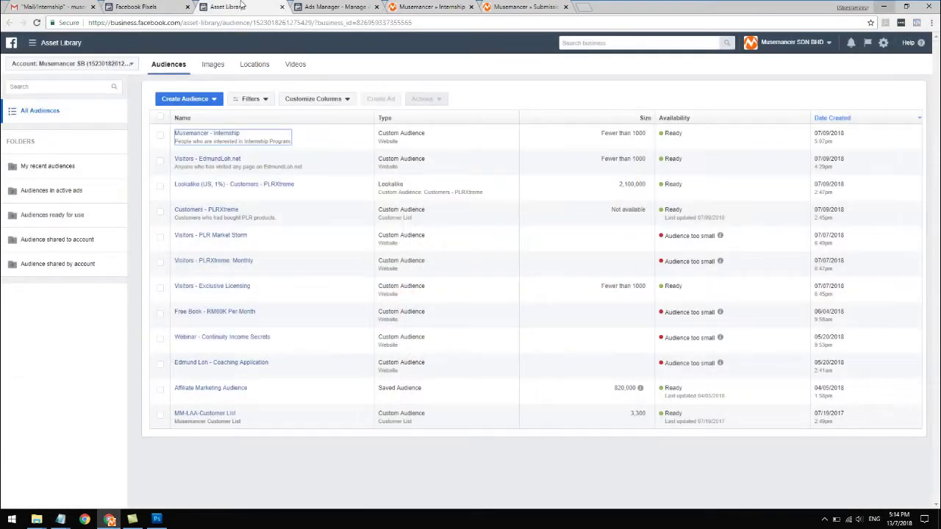
click(127, 6)
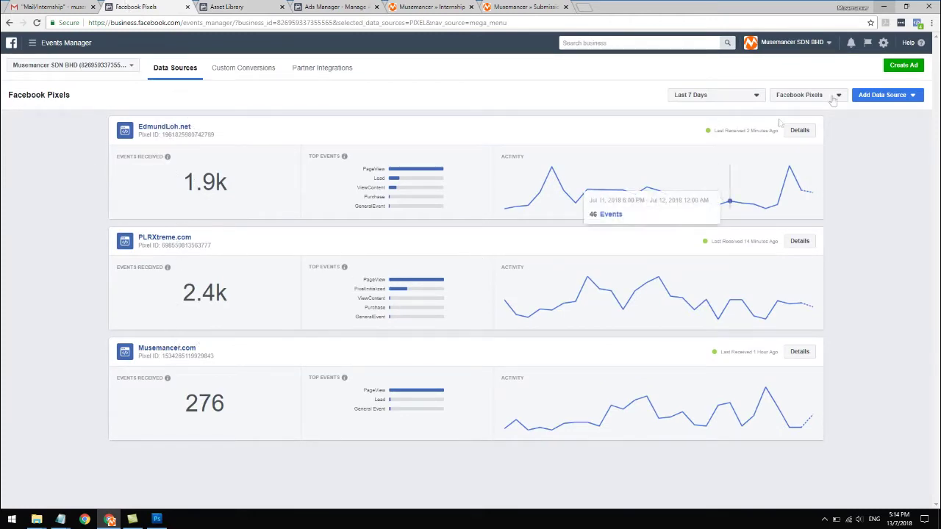
click(164, 352)
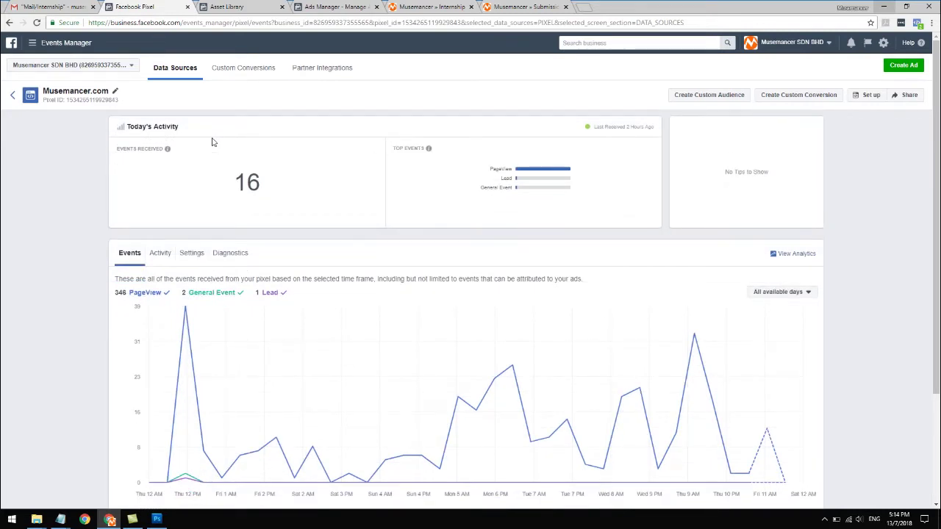
- Open the Musemancer.com pixel's settings and start a custom conversion for that pixel with Lead as the website event
click(193, 254)
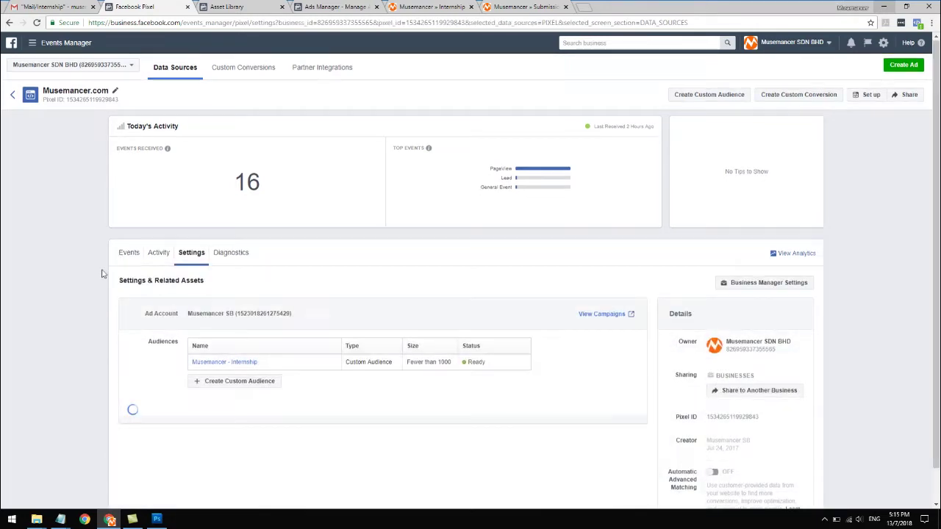
scroll(103, 274, down, 1)
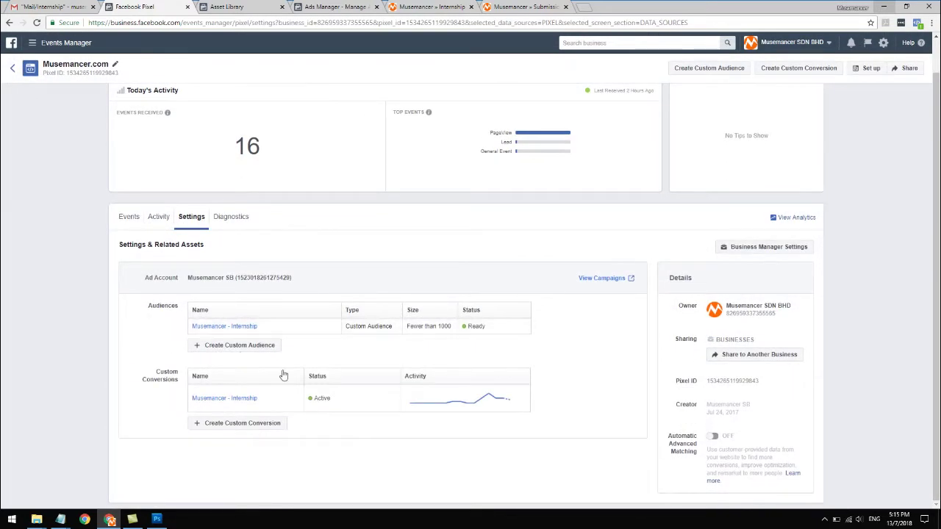
click(263, 424)
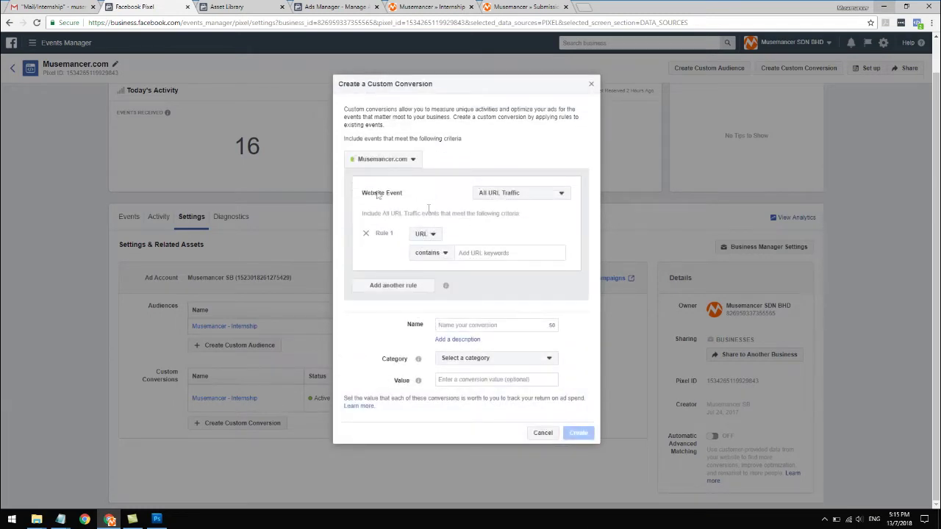
click(397, 160)
click(384, 228)
click(487, 193)
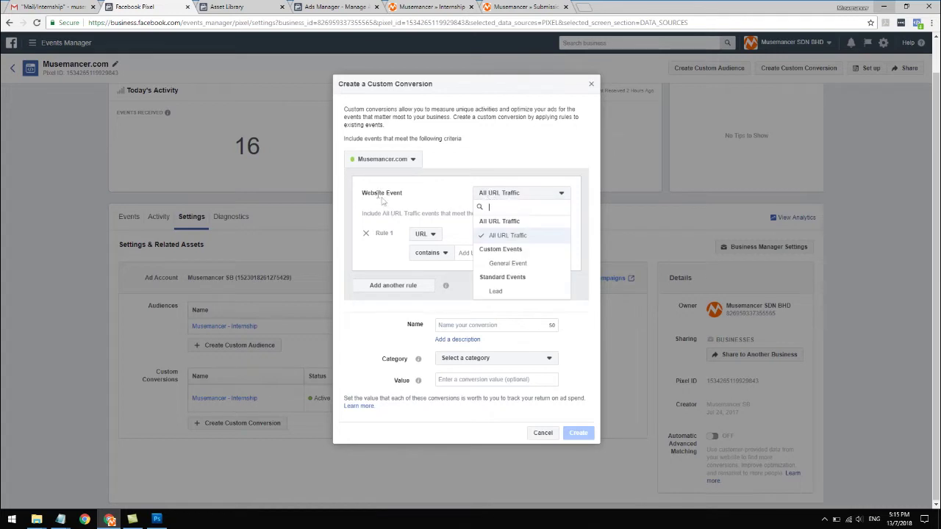
click(525, 288)
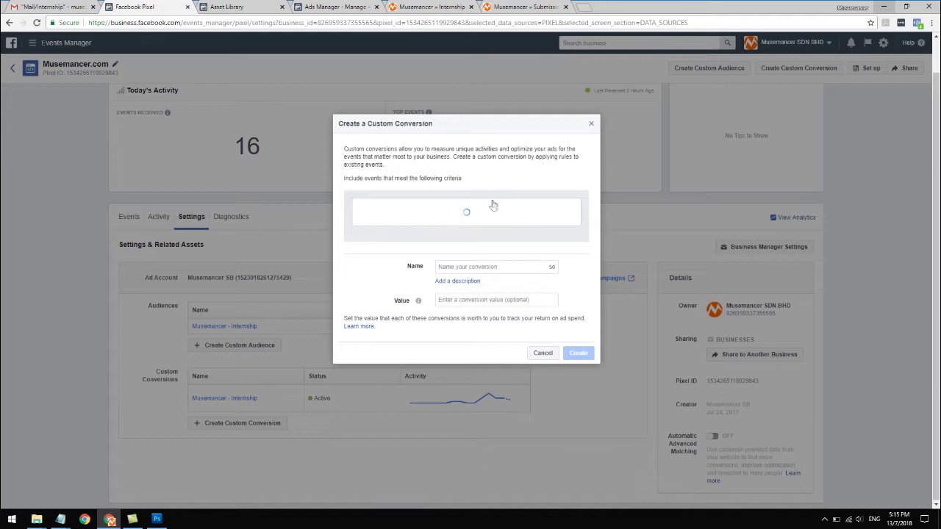
click(491, 203)
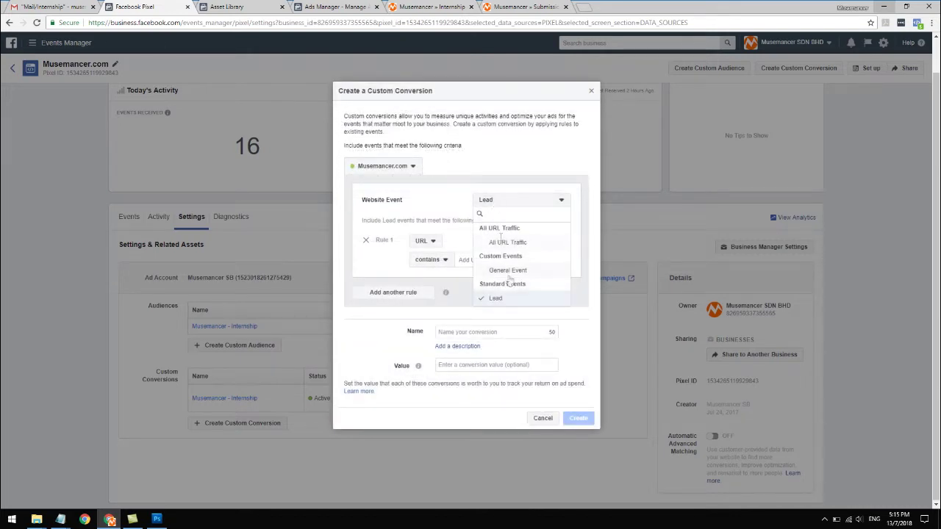
click(471, 269)
mouse_move(444, 292)
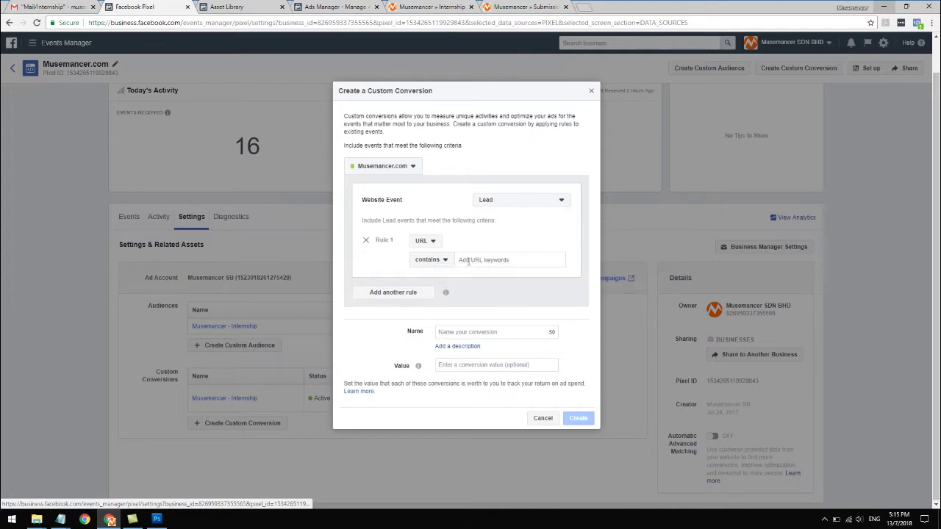
- Set the first rule to URLs containing the address of the internship page on musemancer.com
click(444, 261)
click(469, 261)
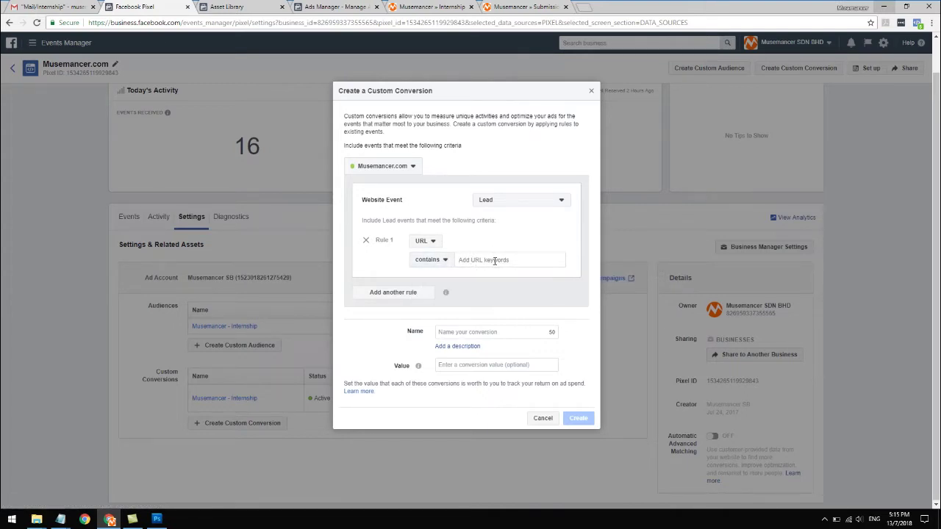
text(http)
text(://musemancer.com/interns...)
key(Return)
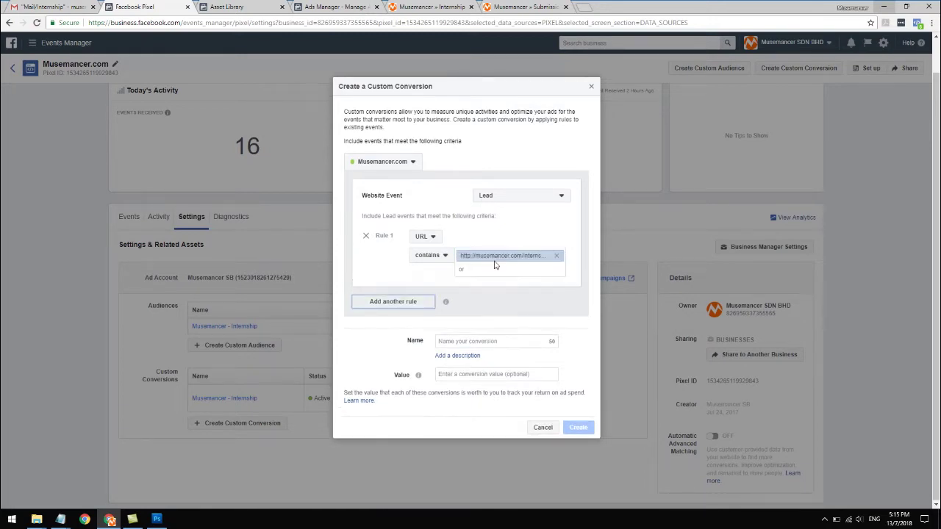
click(401, 300)
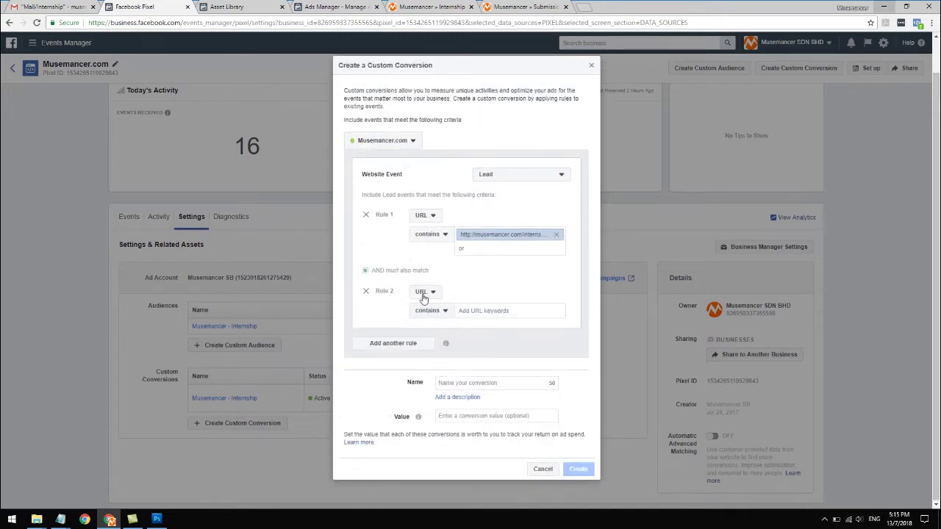
text(http://musemancer.com/internship/)
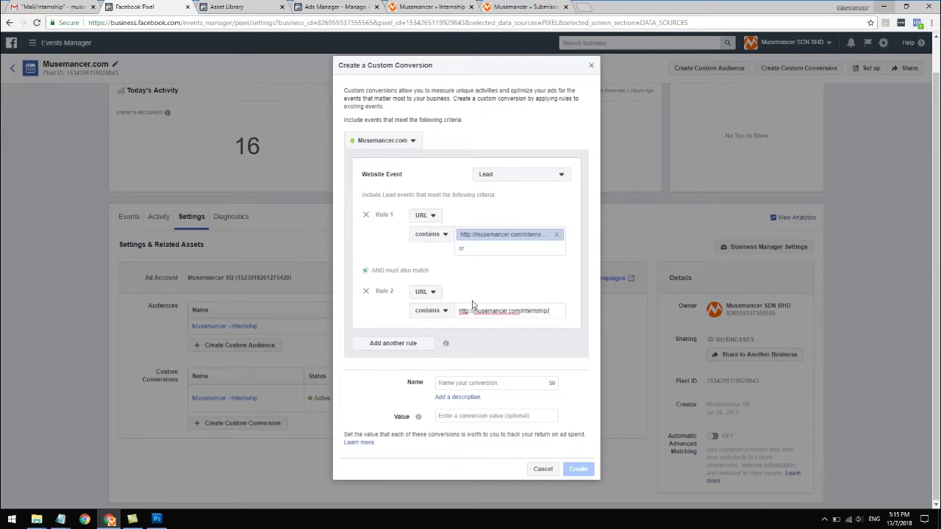
text(submission-status/)
key(Return)
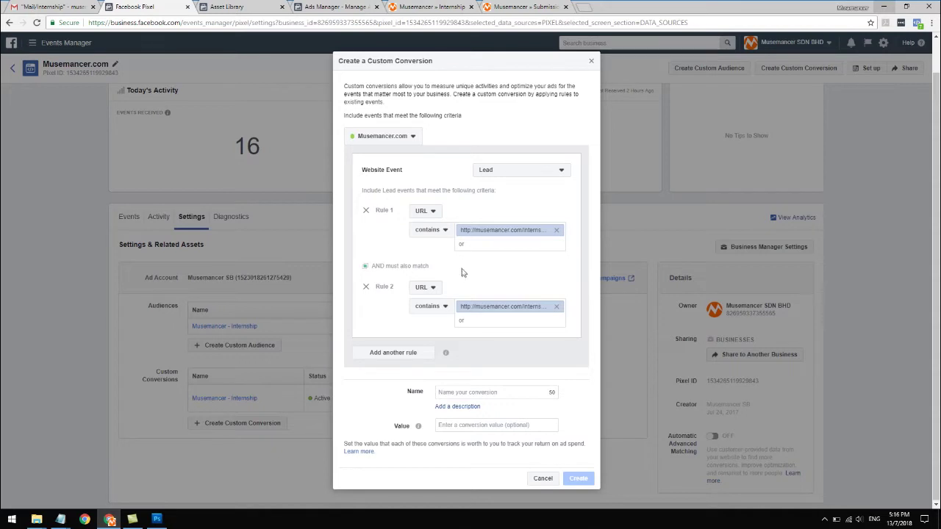
- Name the conversion "COMPANY NAME - Internship" with no conversion value, and close the dialog without creating it
click(466, 388)
text(N)
key(BackSpace)
text(Ne)
key(BackSpace)
key(BackSpace)
text(COMPANY NAME - Internship)
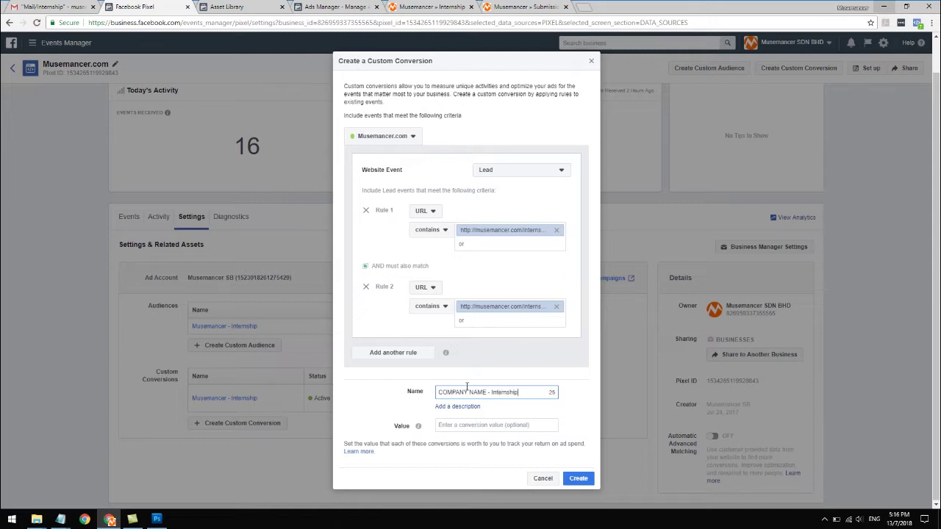
key(Tab)
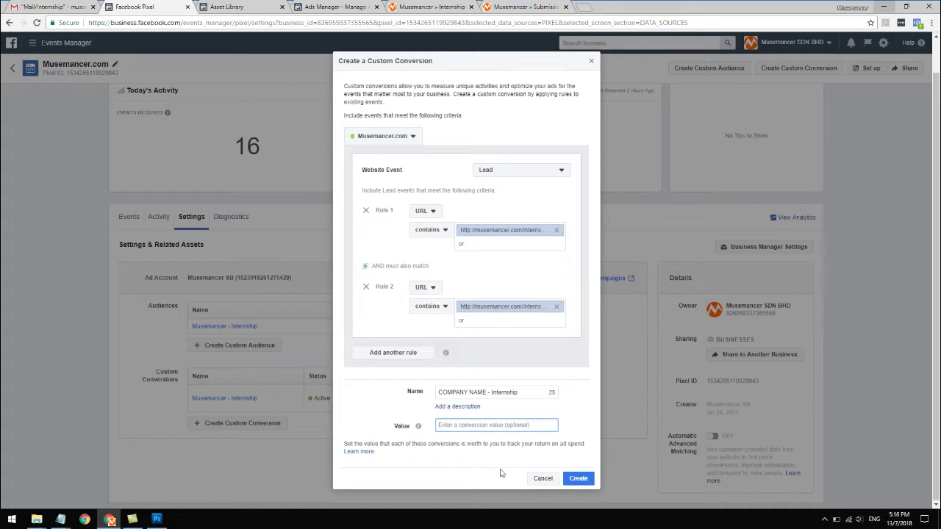
click(570, 479)
click(541, 478)
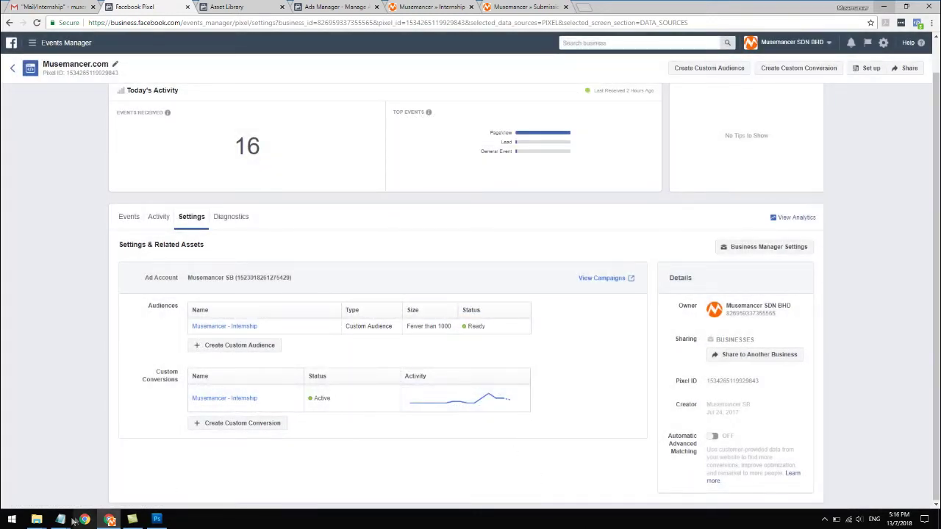
- Switch to the Notepad checklist and highlight the line "3. Audiences -> Create Custom Audience for Retargeting"
click(86, 507)
drag(3, 189, 4, 204)
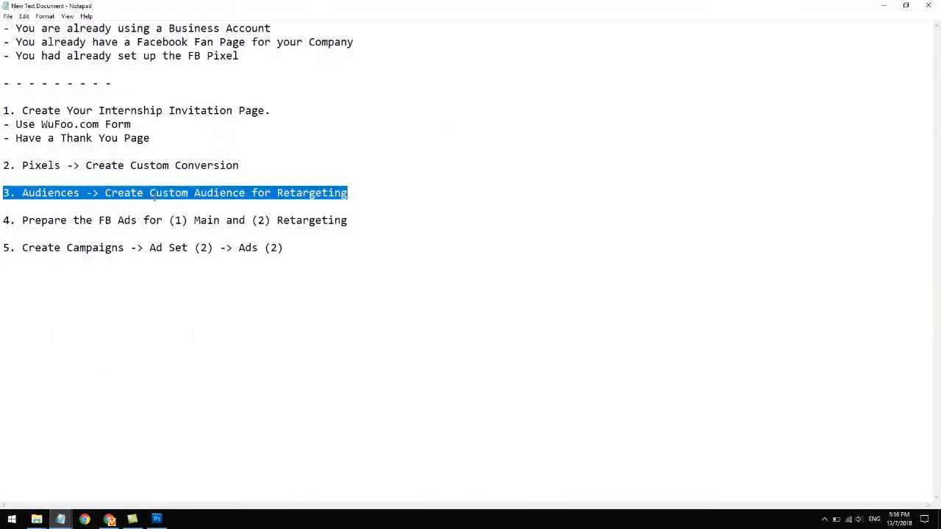
click(156, 333)
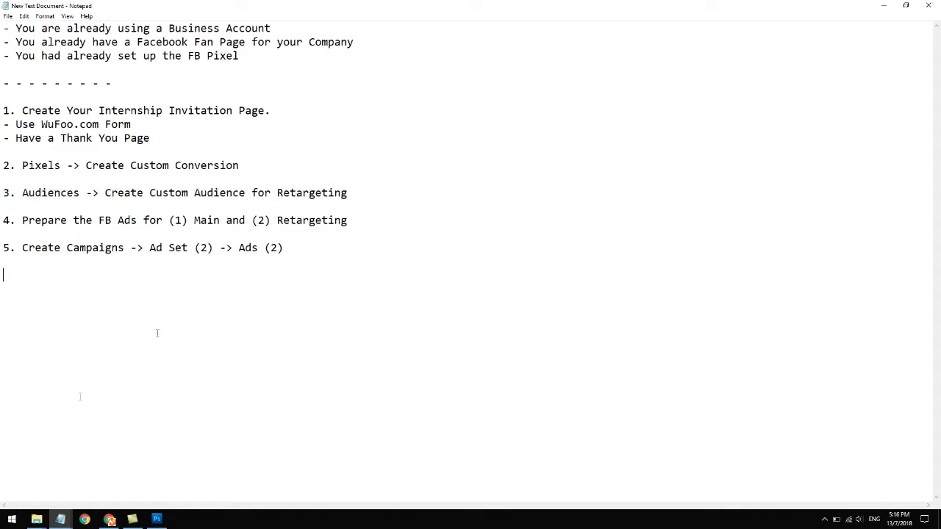
- Switch to the Facebook Asset Library in Chrome and examine the Musemancer - Internship audience and the Audiences entry among all business tools
click(110, 519)
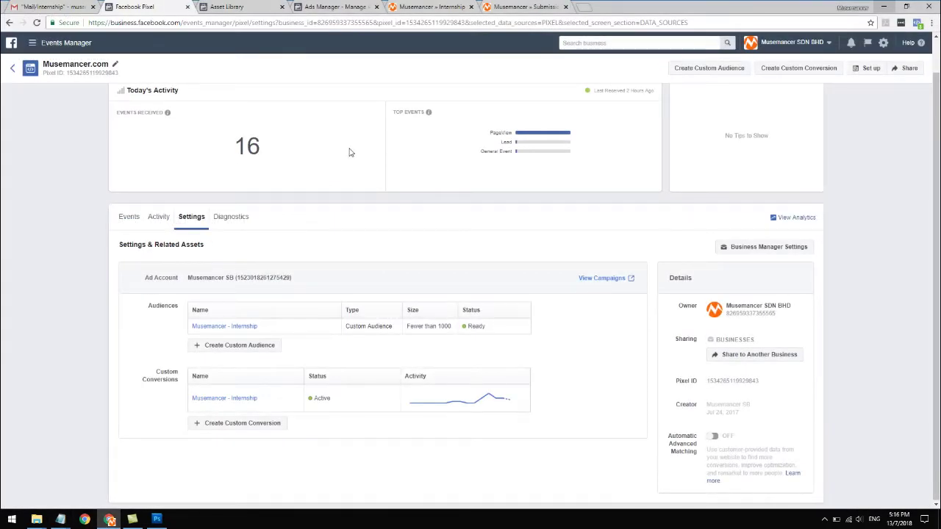
click(240, 7)
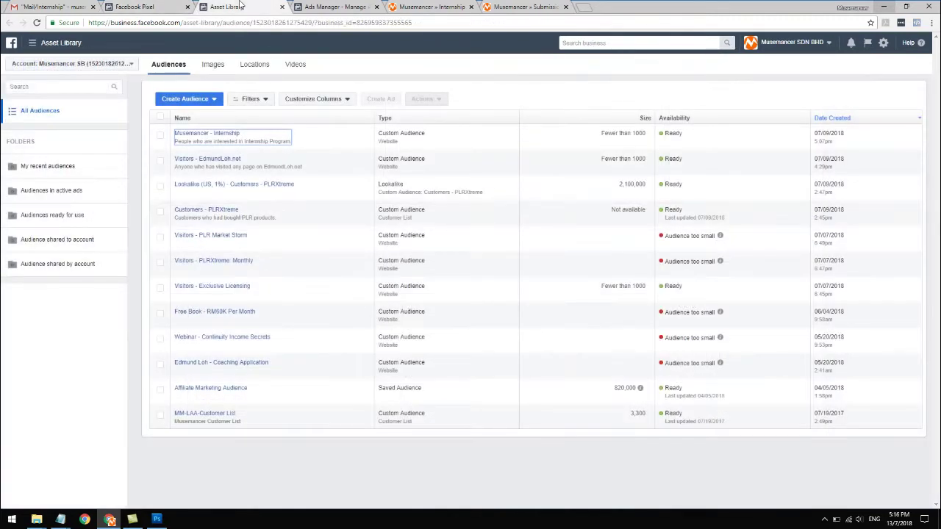
mouse_move(252, 138)
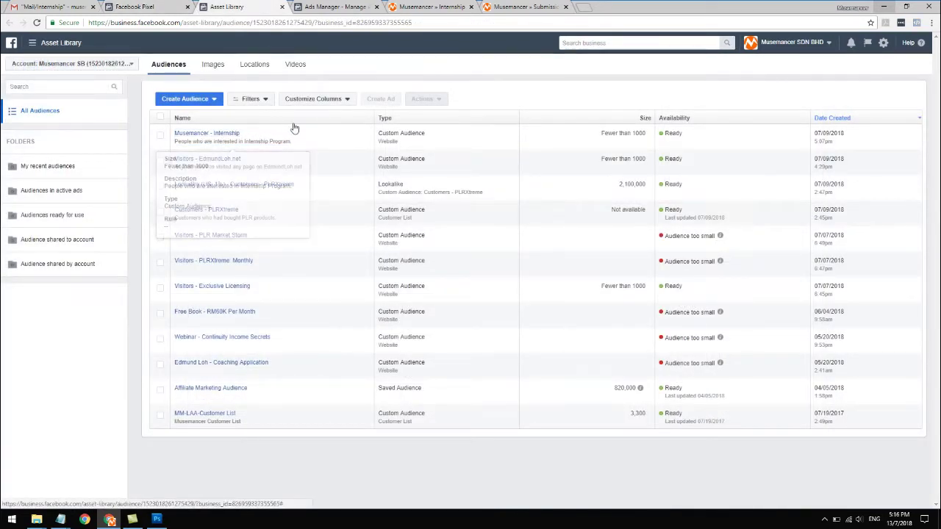
mouse_move(221, 140)
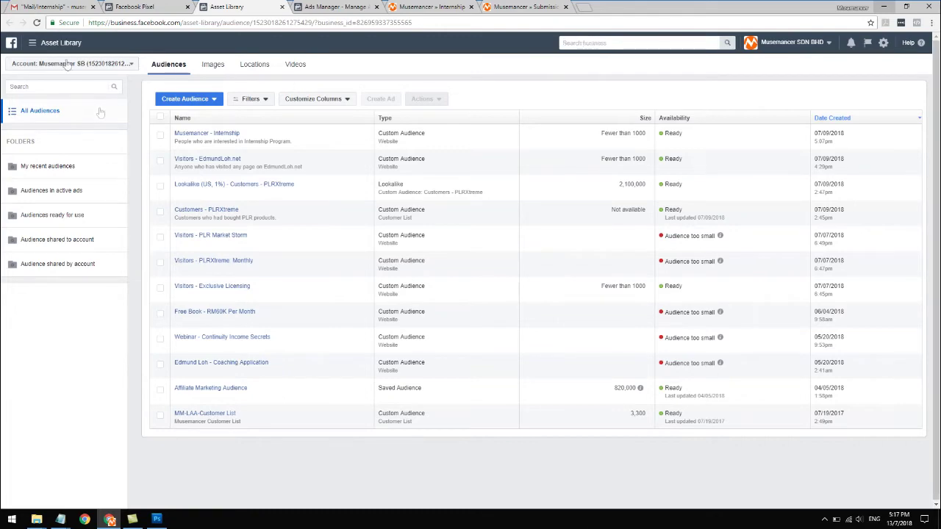
click(32, 43)
click(78, 262)
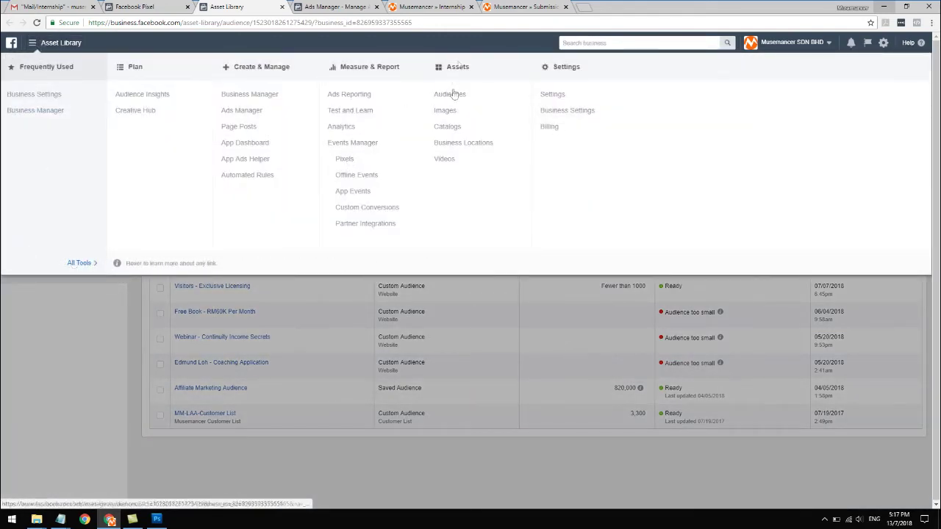
click(73, 43)
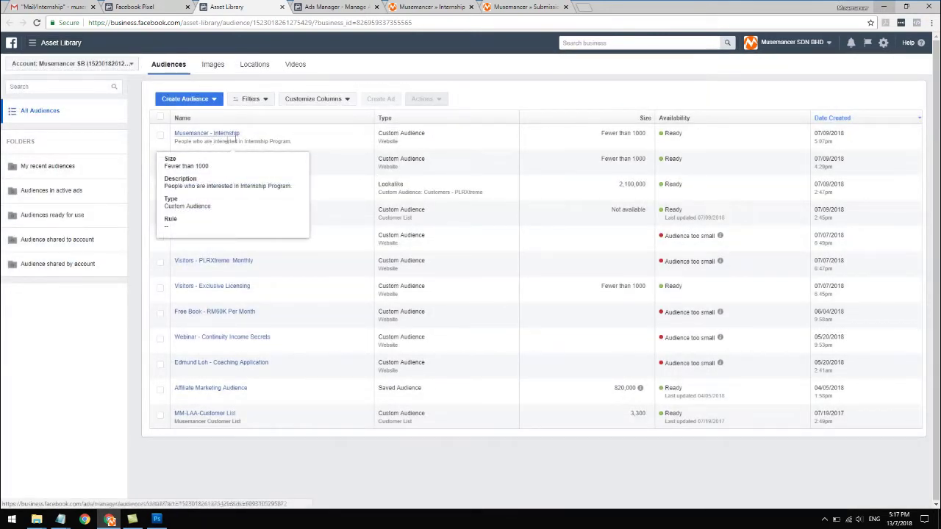
- Start a new custom audience from website traffic and base it on the Musemancer.com pixel
click(194, 101)
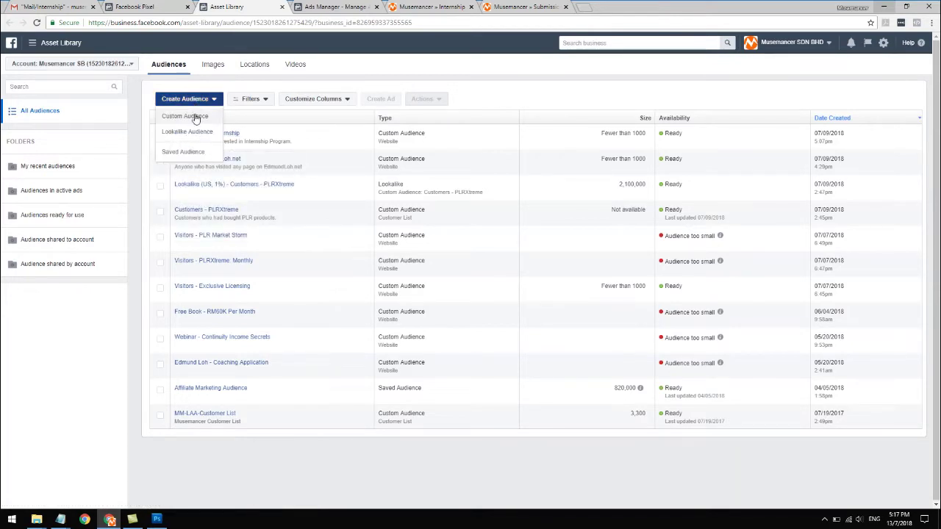
click(496, 132)
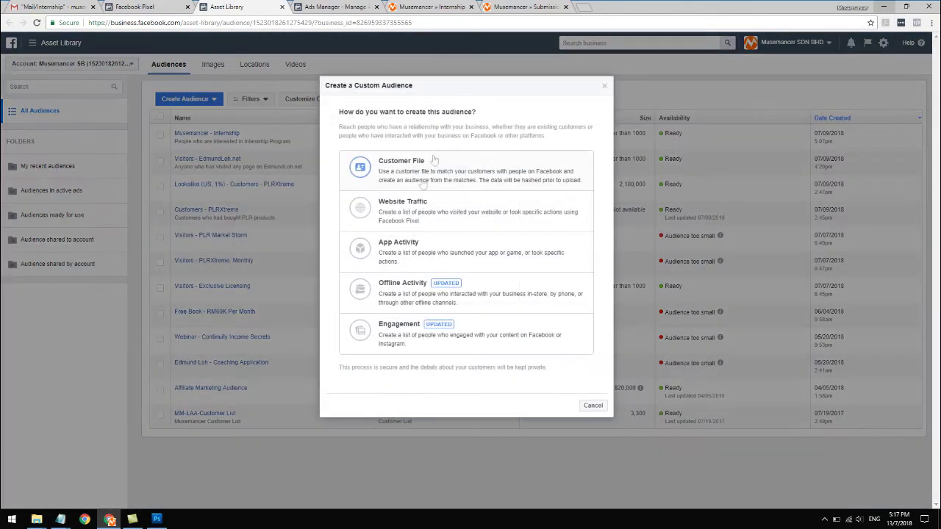
click(416, 211)
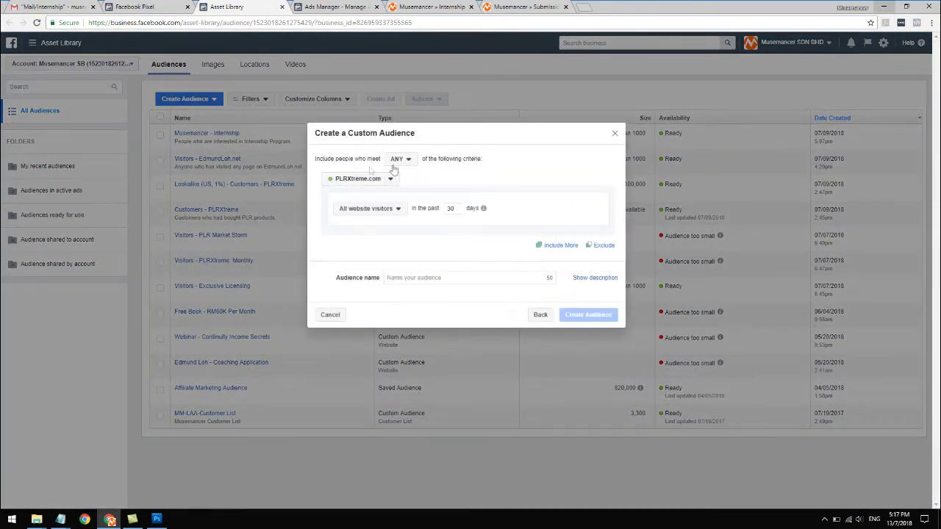
click(367, 179)
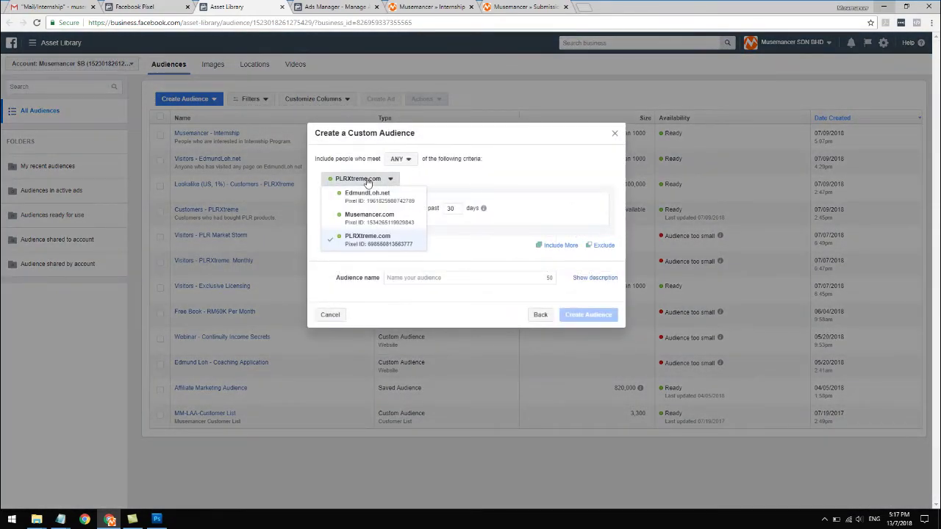
click(367, 216)
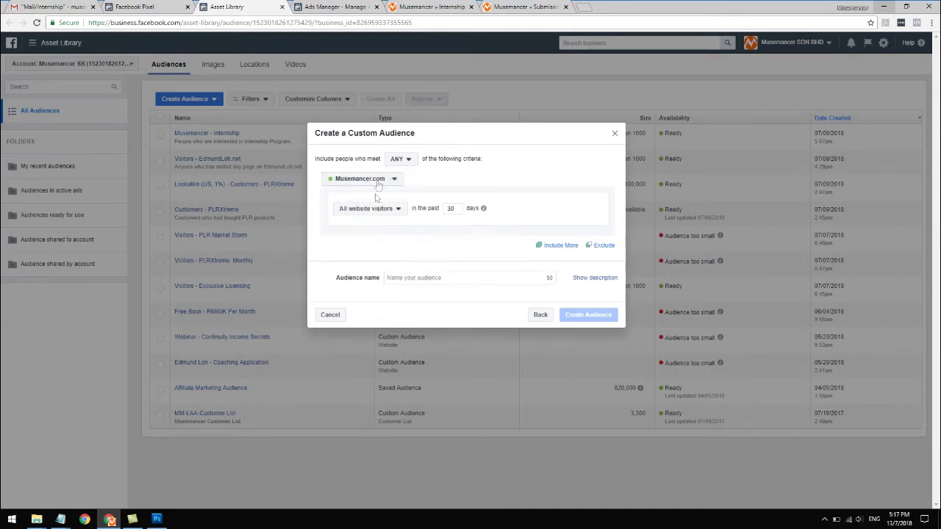
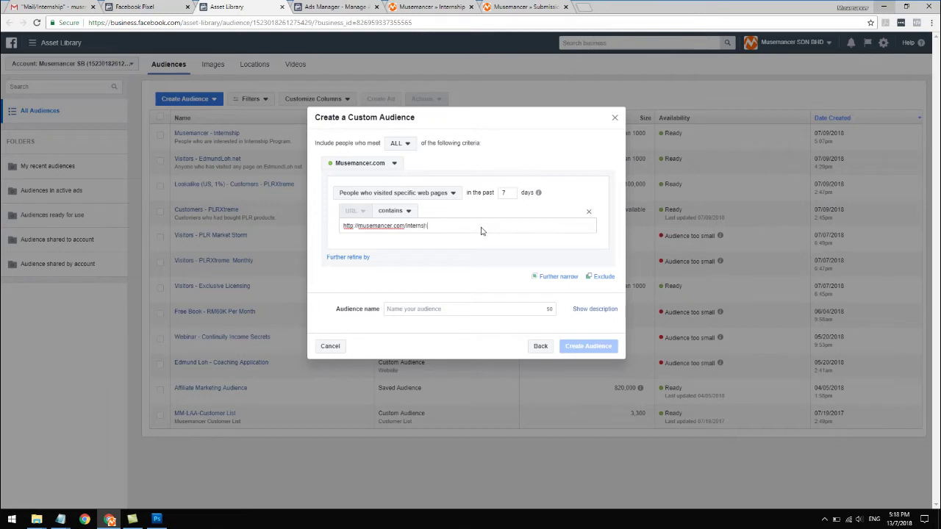
key(Tab)
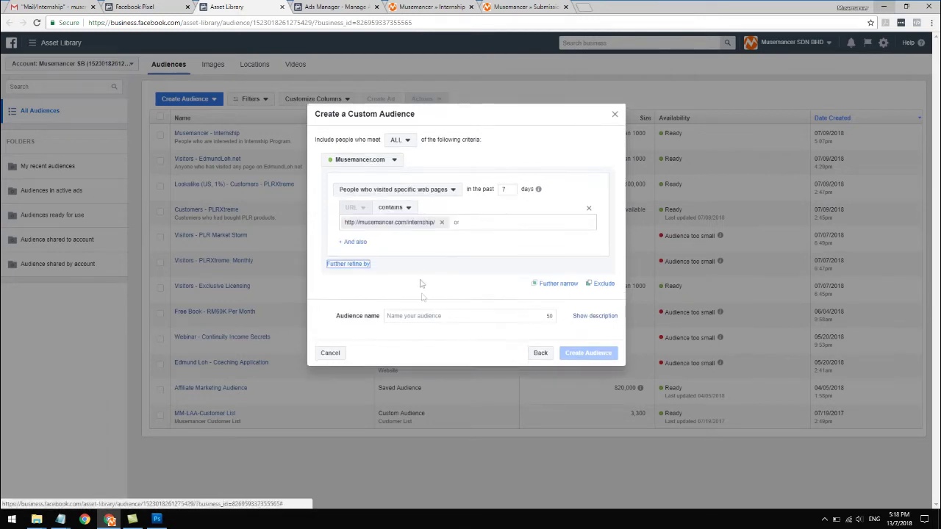
click(433, 255)
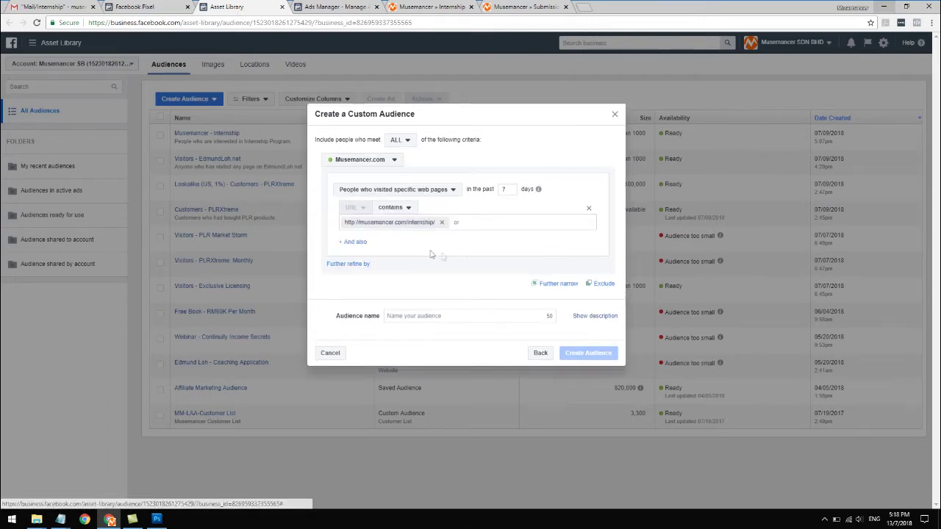
click(601, 285)
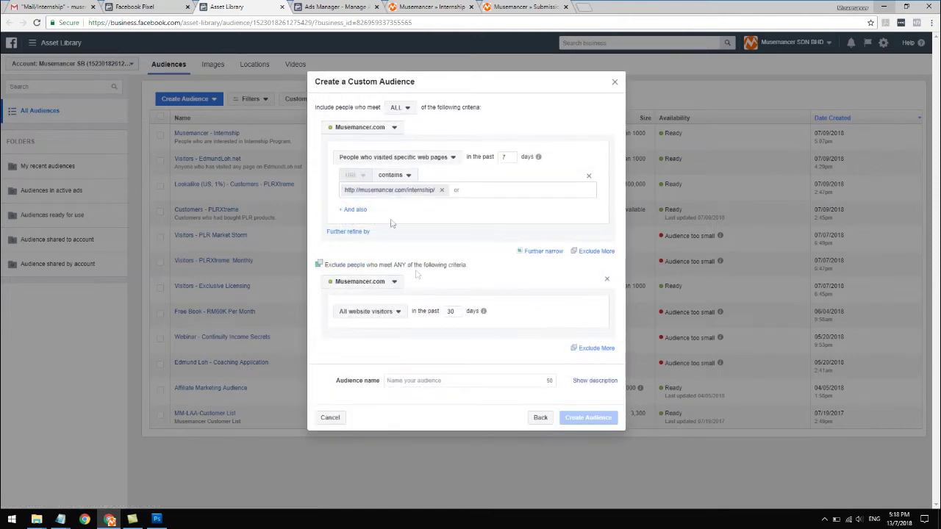
click(353, 209)
click(409, 211)
click(463, 214)
click(588, 210)
- Set the exclusion criteria to people who visited specific web pages in the past 7 days
click(453, 311)
key(BackSpace)
key(BackSpace)
text(7)
click(391, 314)
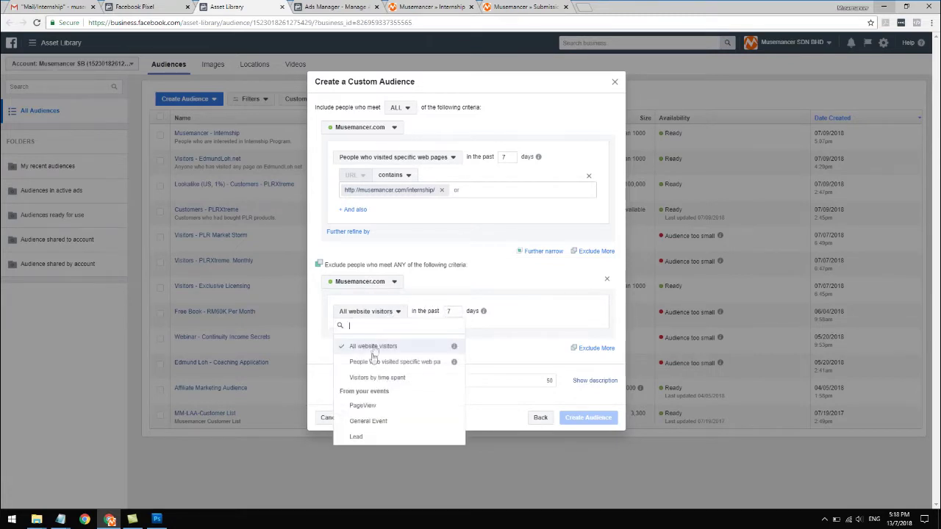
click(373, 361)
click(426, 328)
text(http://m)
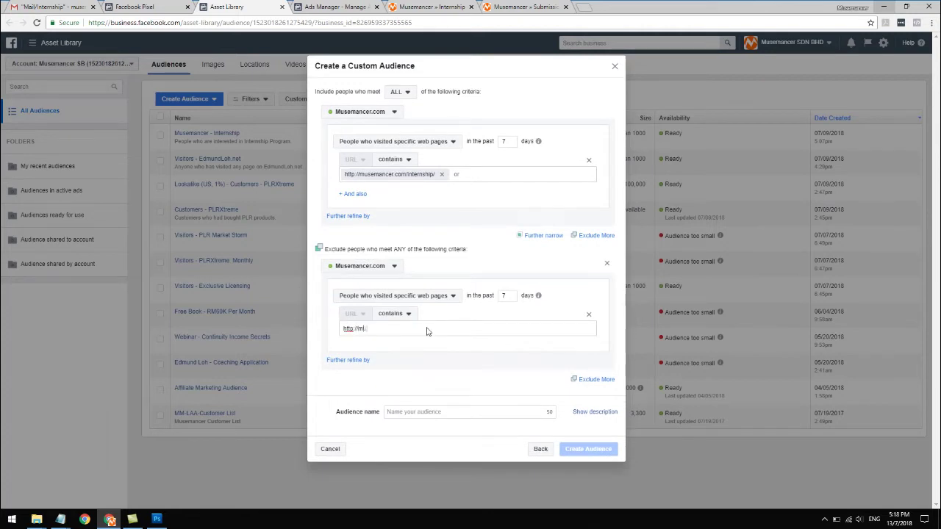
text(usemancer.com/internship)
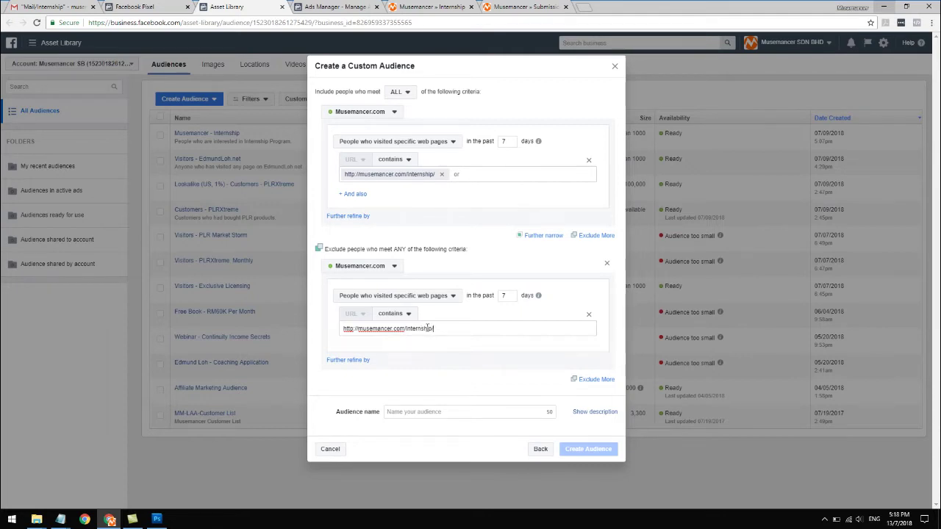
text(/submission-status/)
key(Tab)
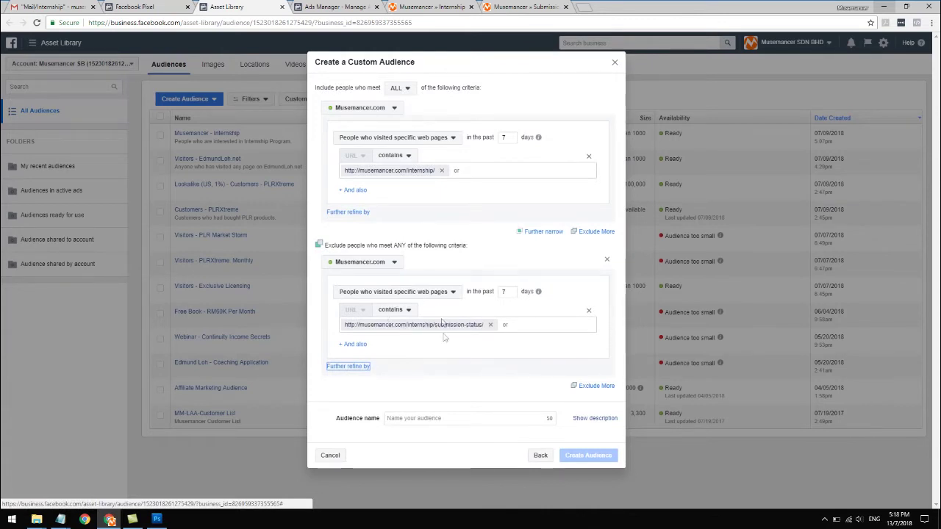
click(423, 379)
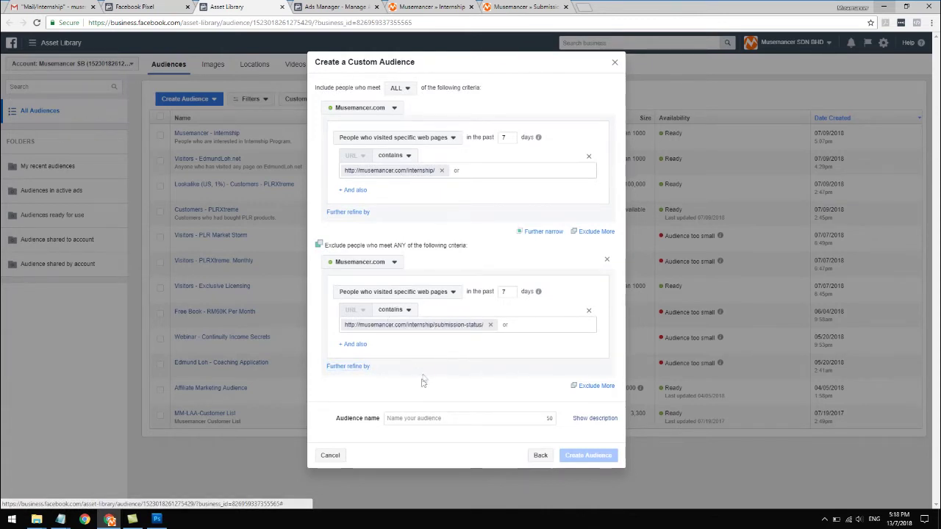
- Name the audience "Musemancer - Internship" with the description "People who are interested in the Internship Program.", and close the dialog without creating it
click(438, 418)
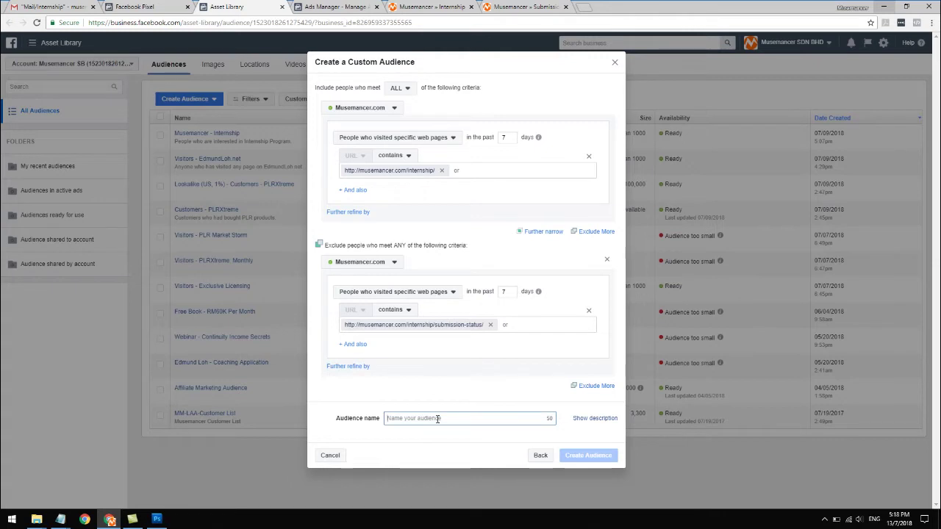
text(Mu)
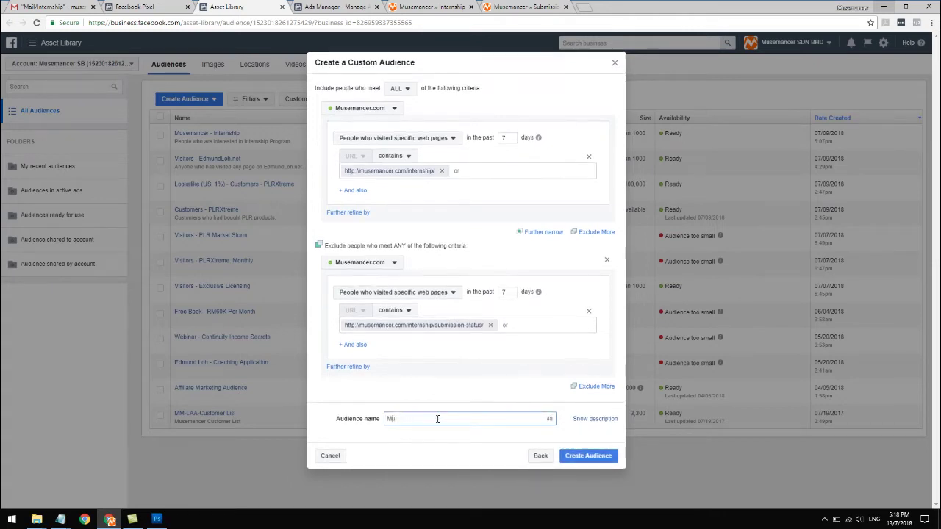
text(semancer - Internship)
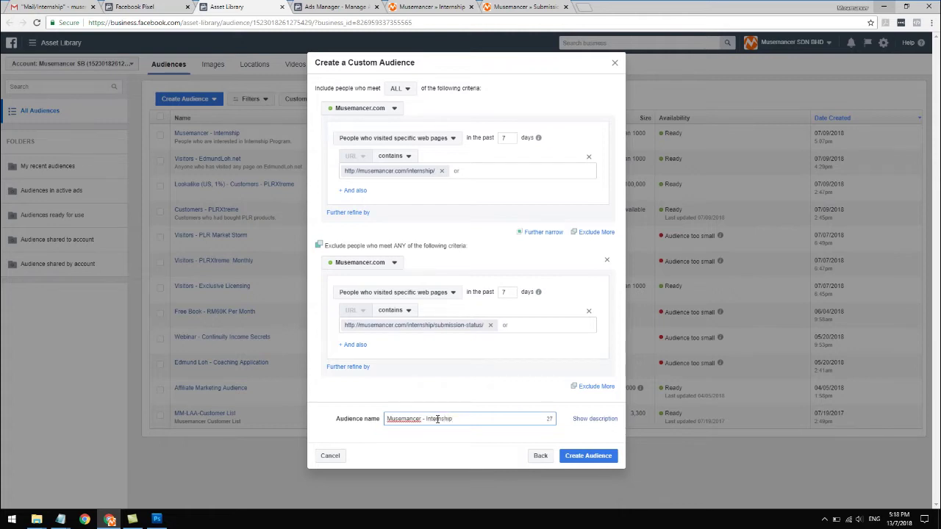
click(585, 419)
click(469, 443)
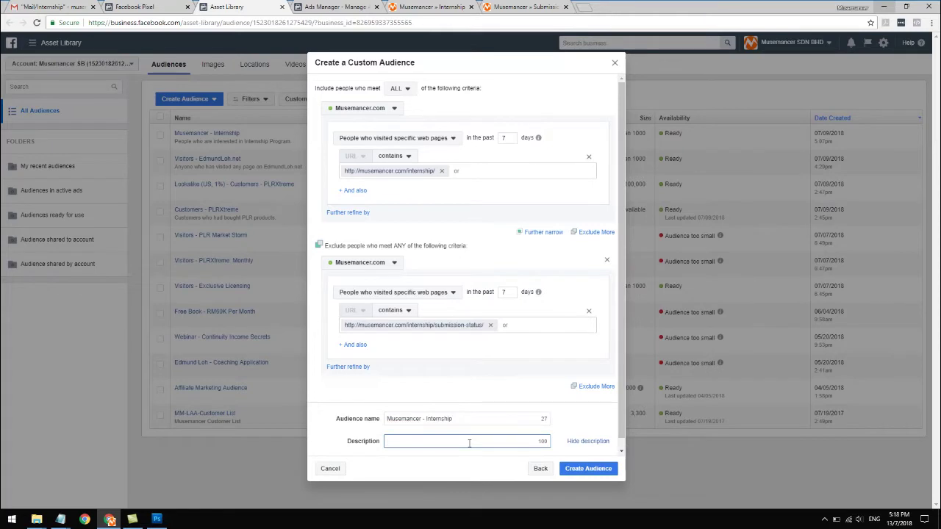
text(People who are interested in the Internship Program)
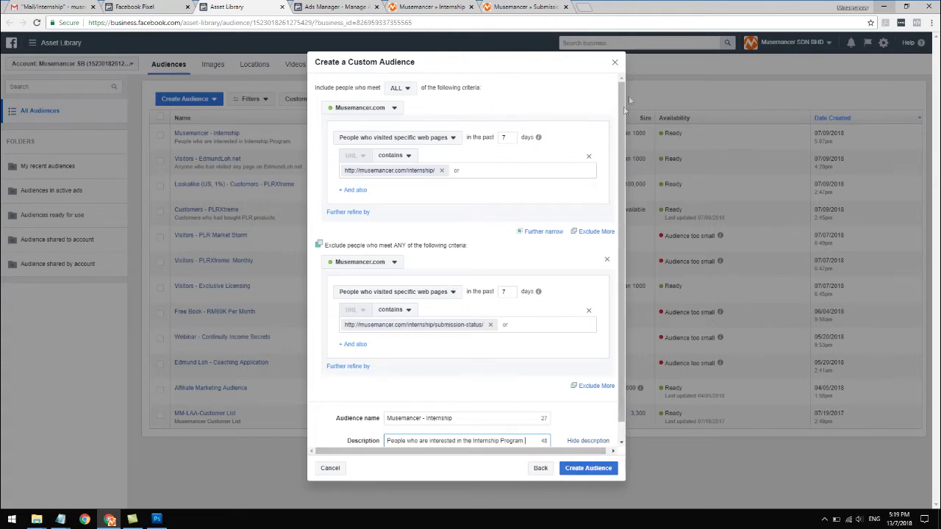
click(615, 65)
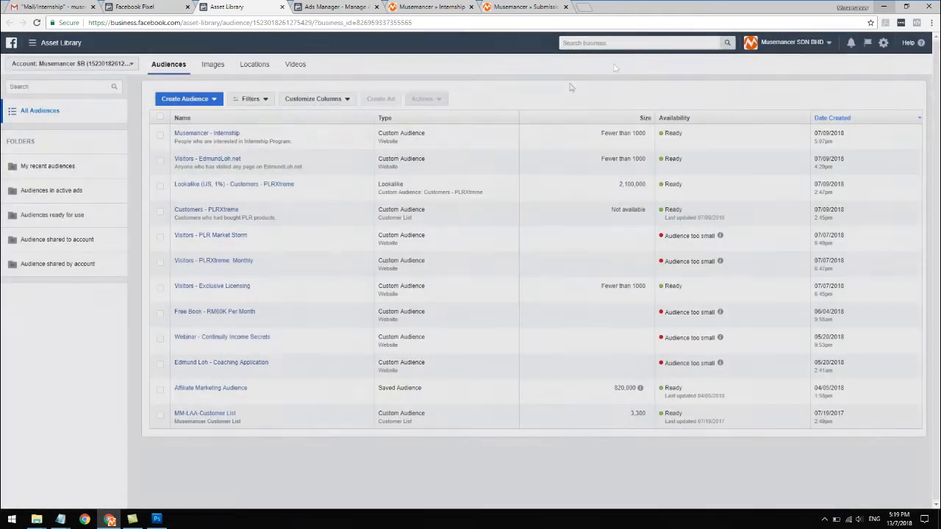
- Examine the include and exclude criteria of the existing Musemancer - Internship audience, and close it without updating
click(221, 133)
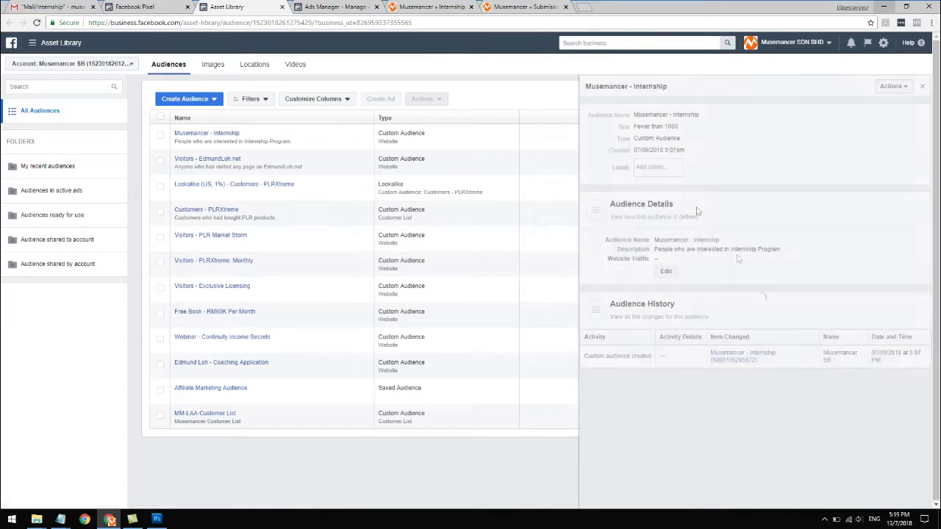
click(664, 271)
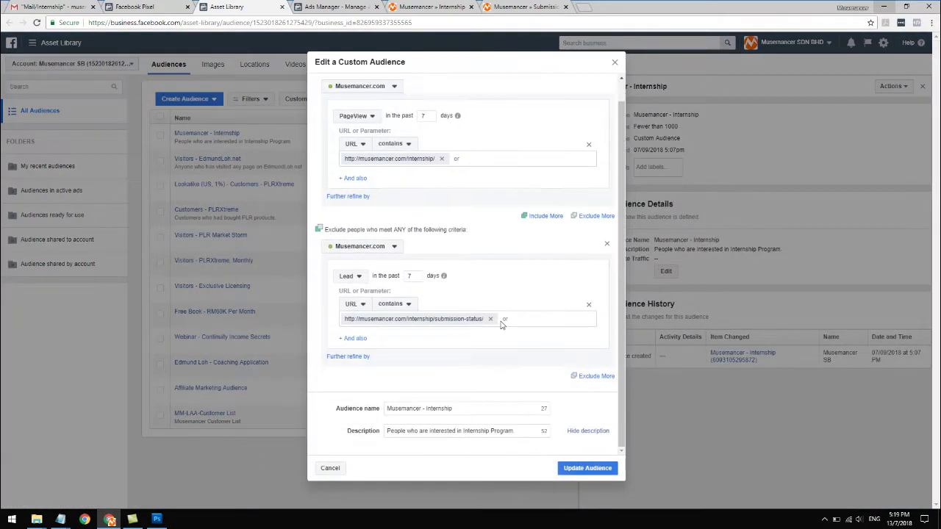
click(615, 64)
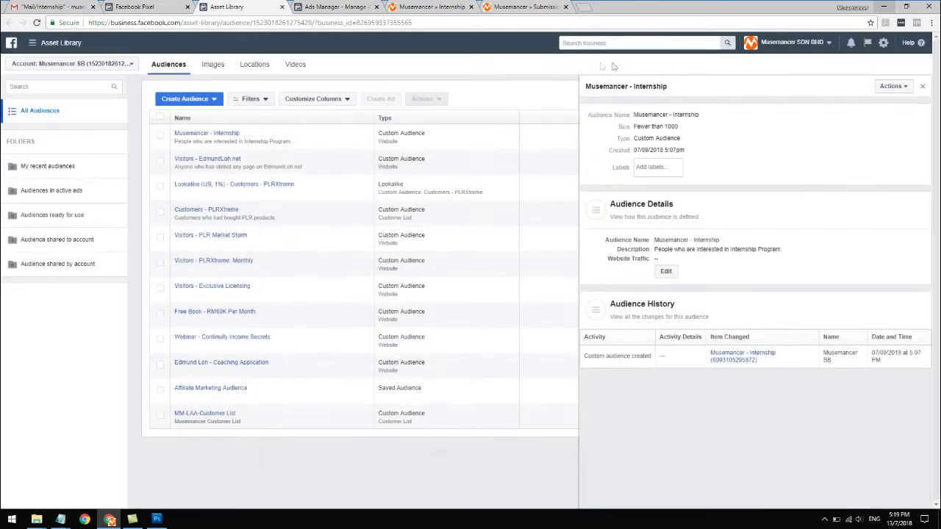
click(922, 86)
- Switch to the New Text Document checklist in Notepad and review item 4 on preparing the main and retargeting ads
mouse_move(65, 523)
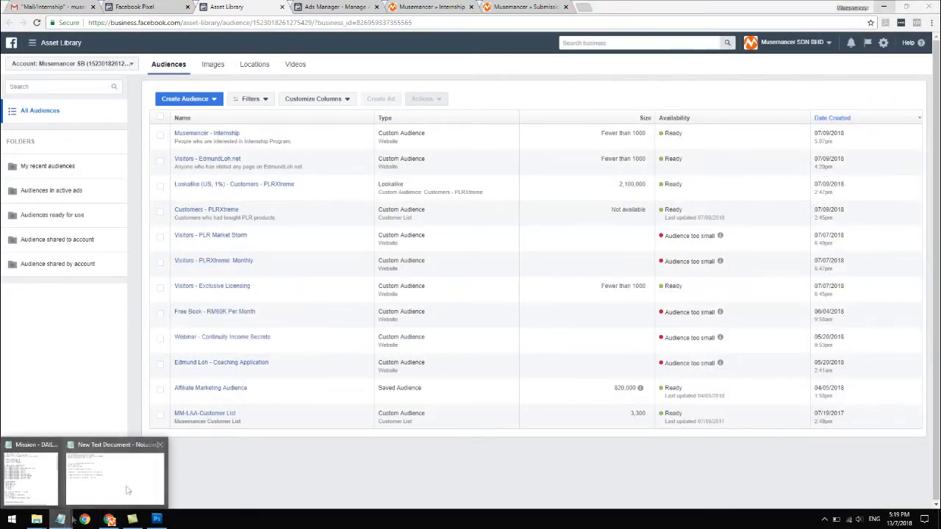
click(140, 479)
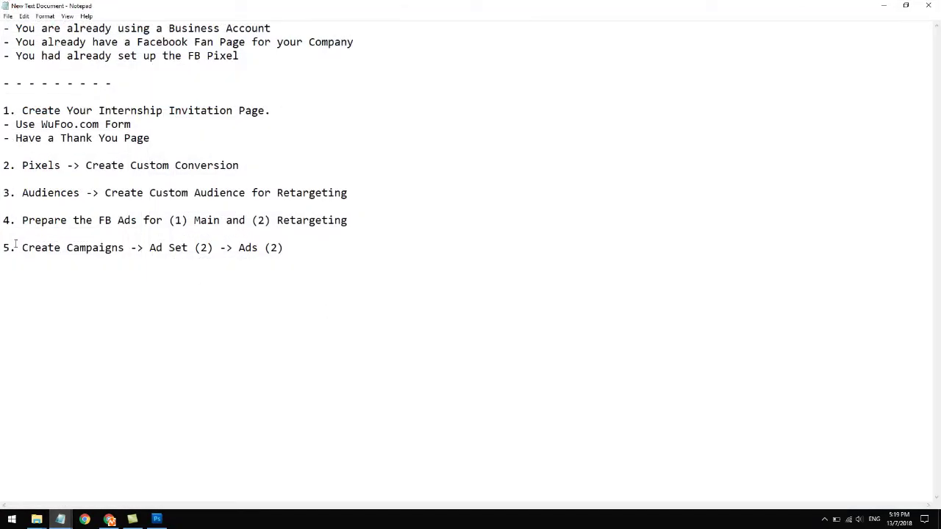
triple_click(3, 221)
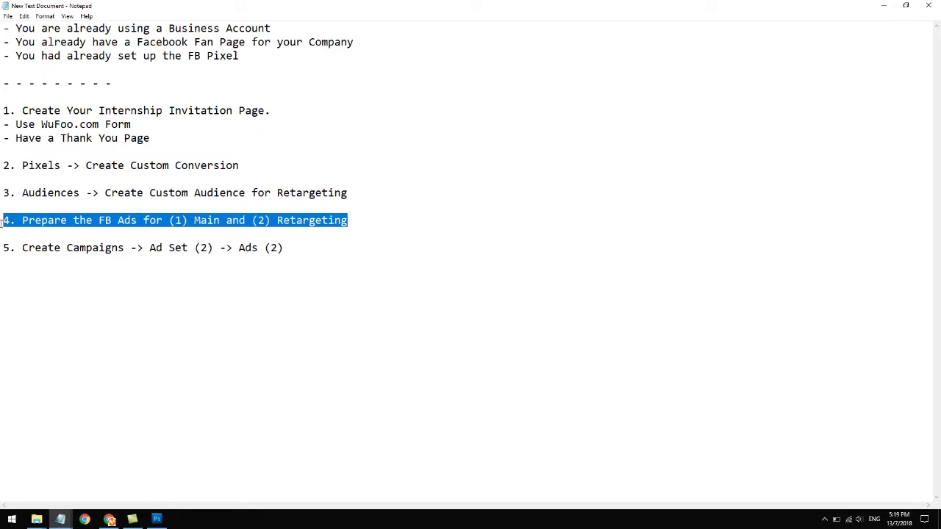
click(179, 322)
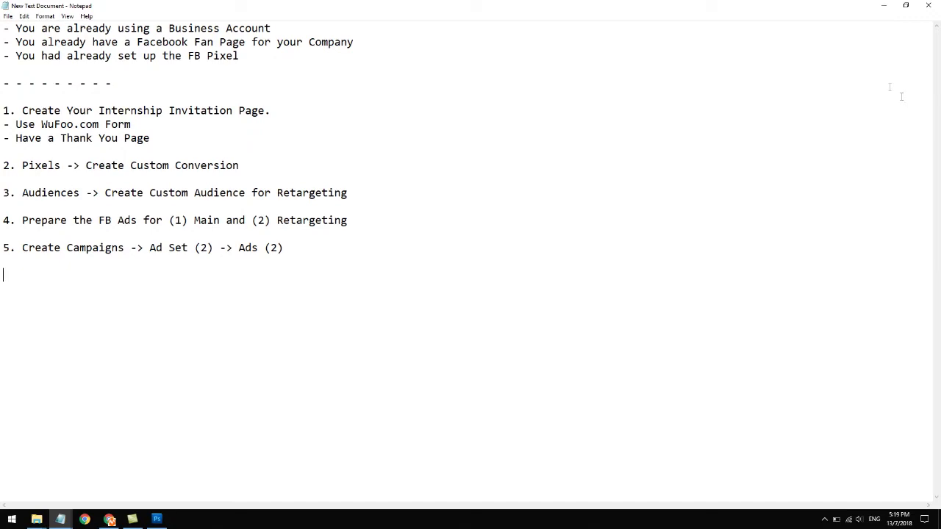
click(906, 5)
click(587, 82)
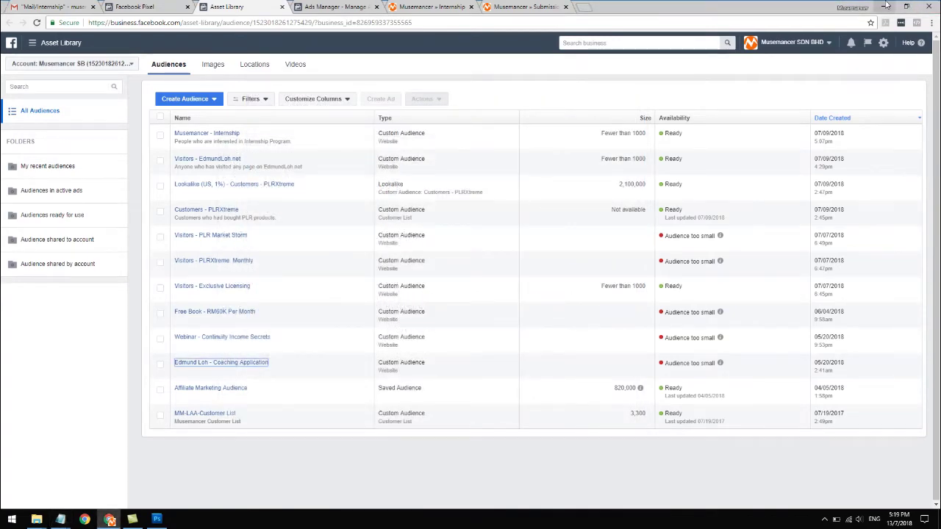
- Open the FBAd01 text file from the desktop, review the main internship ad copy, and close it
click(886, 6)
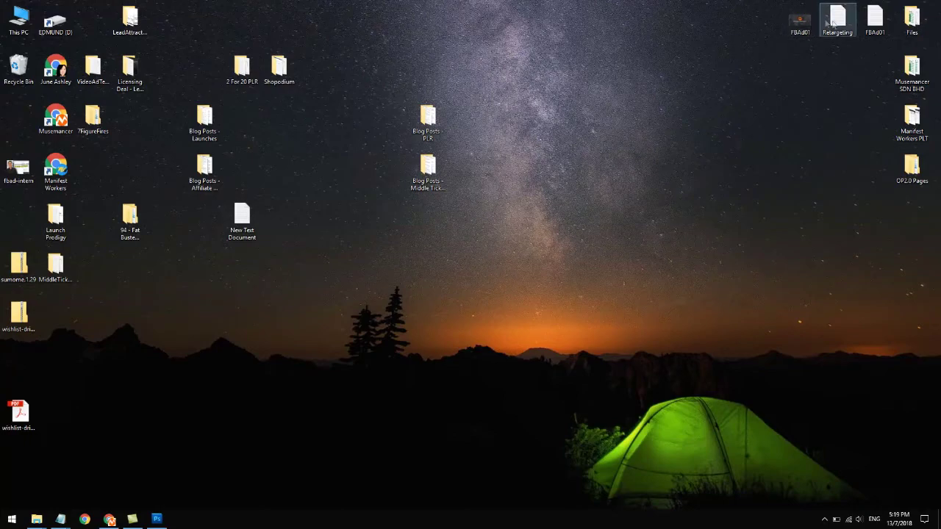
double_click(874, 19)
click(480, 67)
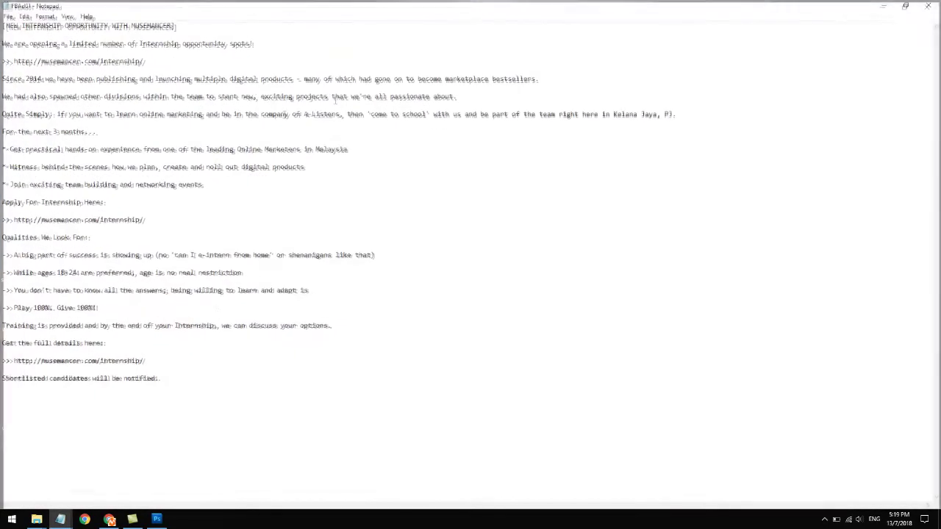
drag(191, 410, 4, 22)
click(54, 72)
key(ctrl+a)
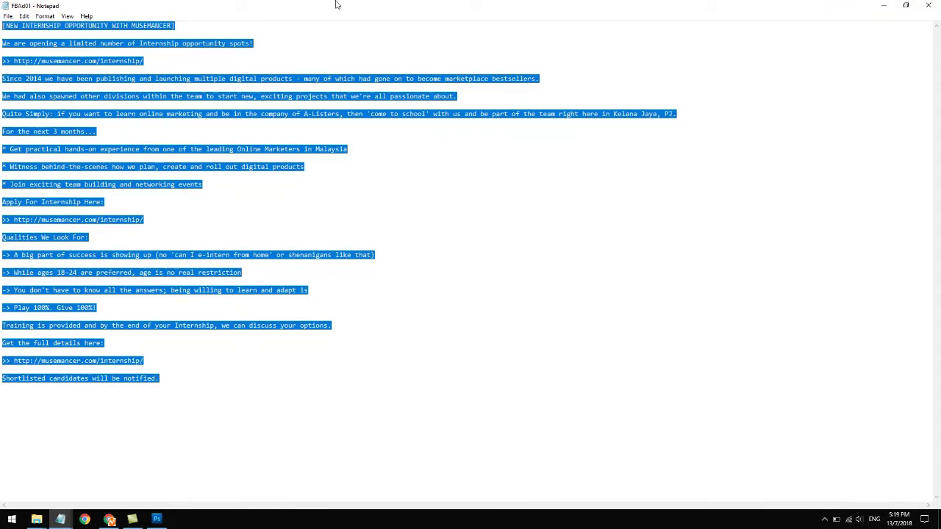
click(209, 375)
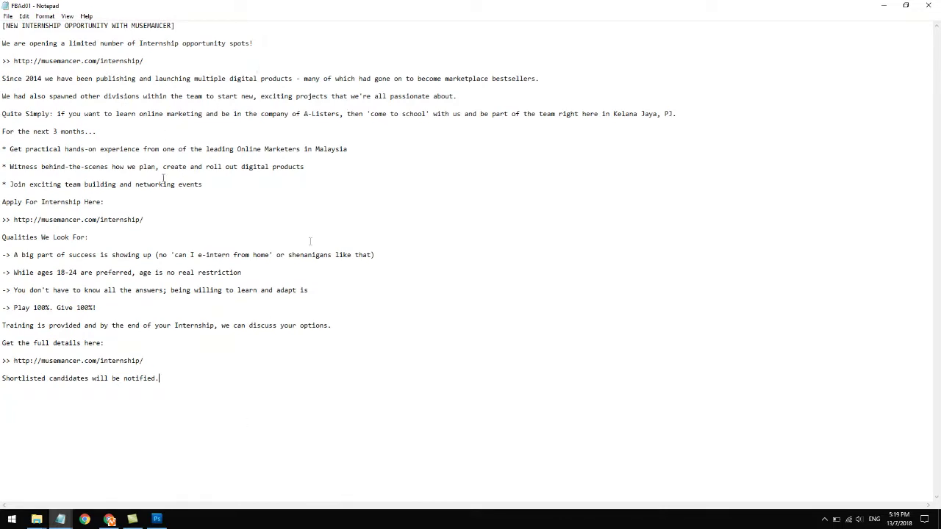
click(165, 215)
drag(202, 393, 3, 4)
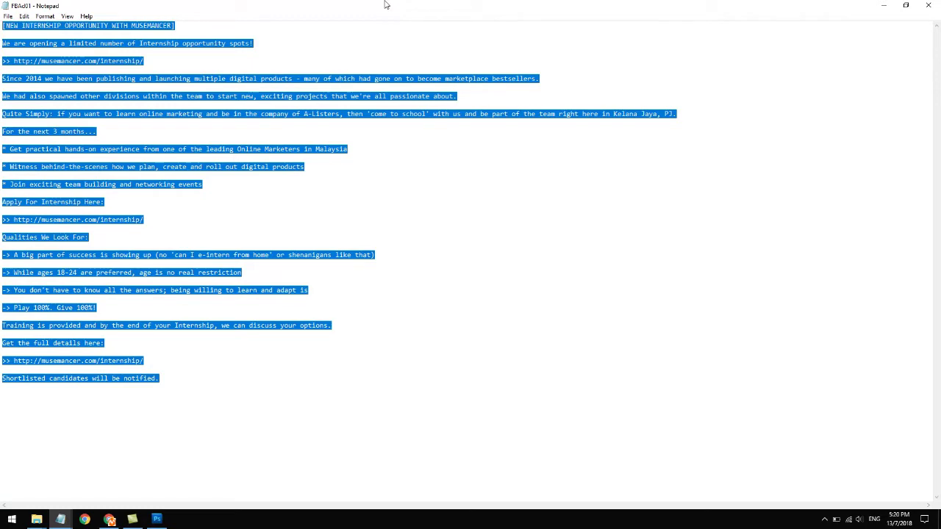
click(347, 140)
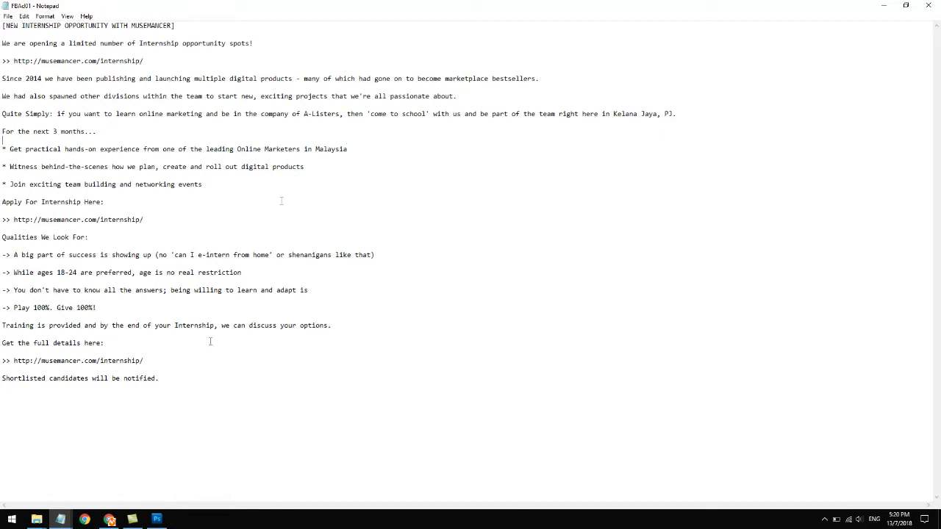
click(905, 5)
click(502, 67)
- View the FBAd01 ad image from the desktop in Photos and close it
double_click(801, 22)
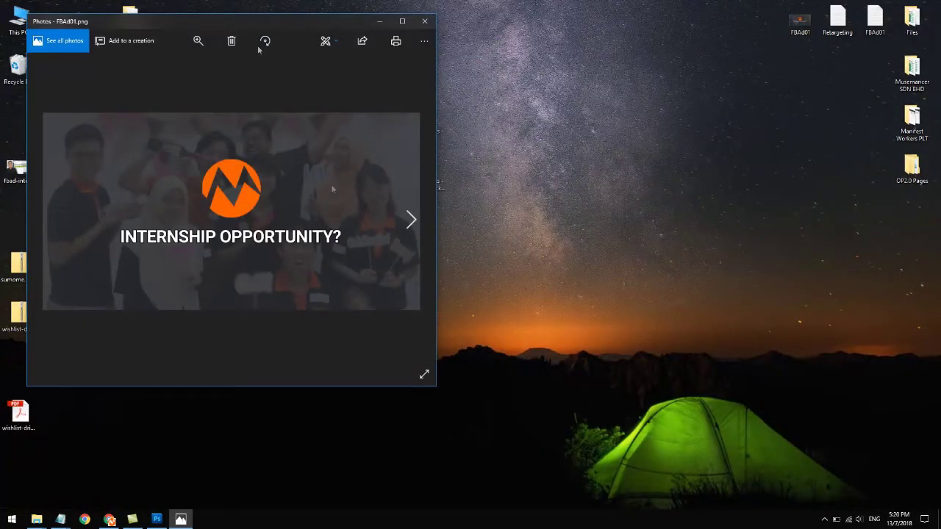
drag(316, 25, 448, 30)
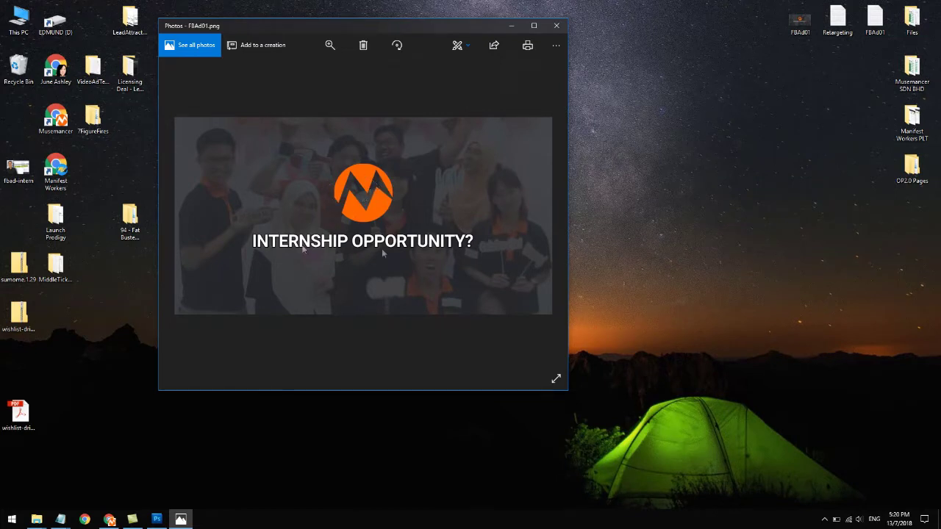
click(560, 31)
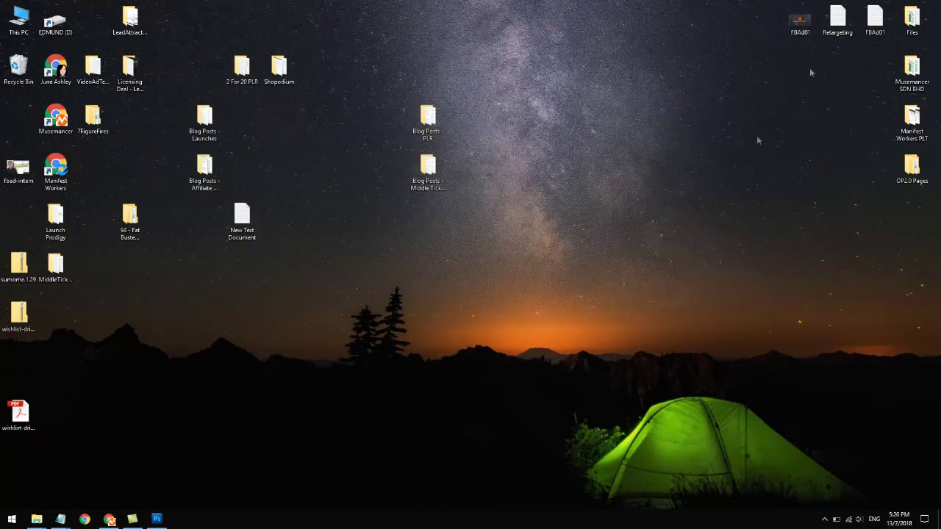
- Open the Retargeting text file from the desktop, review the testimonial ad copy, and close it
double_click(837, 18)
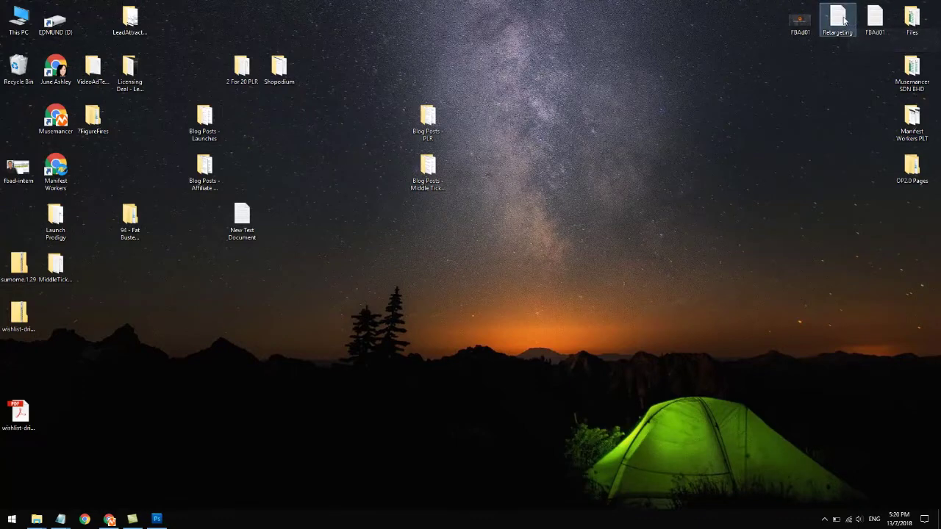
click(479, 66)
drag(343, 231, 341, 5)
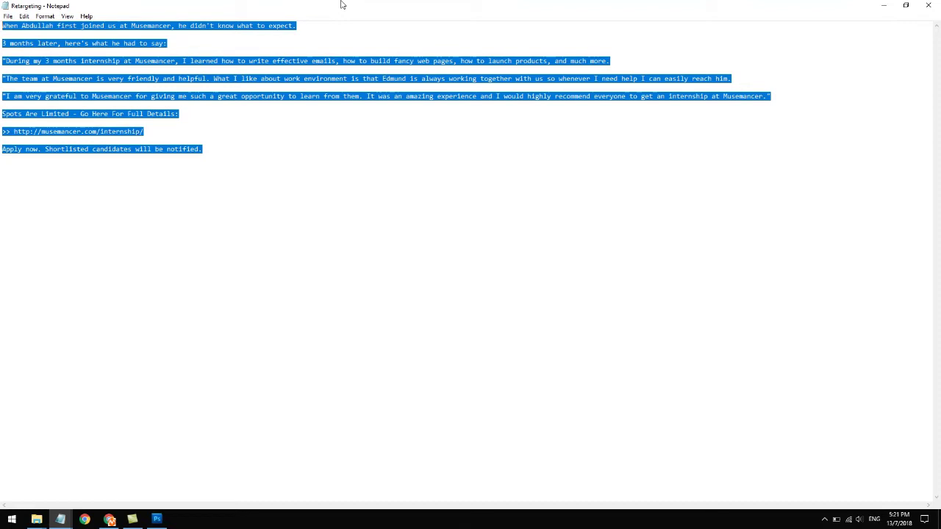
click(905, 6)
click(500, 66)
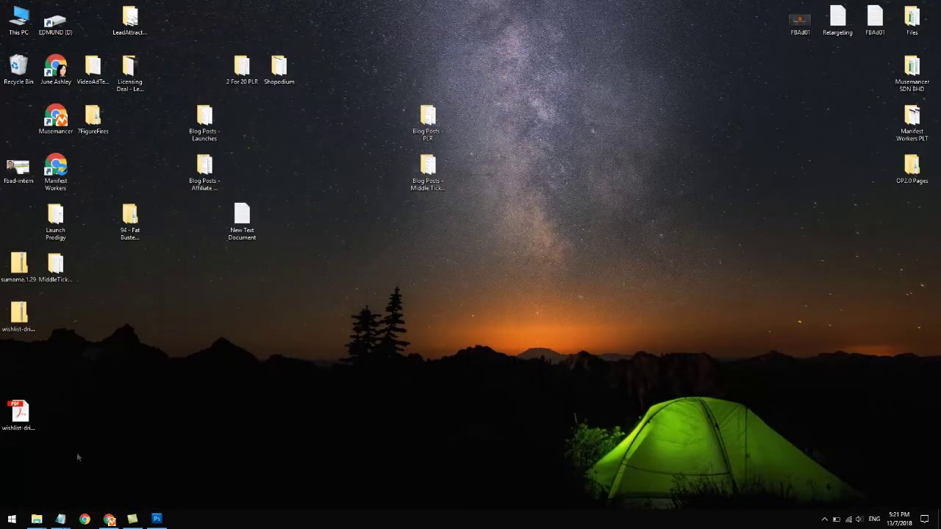
- Review checklist item 5 on creating campaigns, ad sets and ads in Notepad, and switch to Ads Manager in Chrome
click(110, 519)
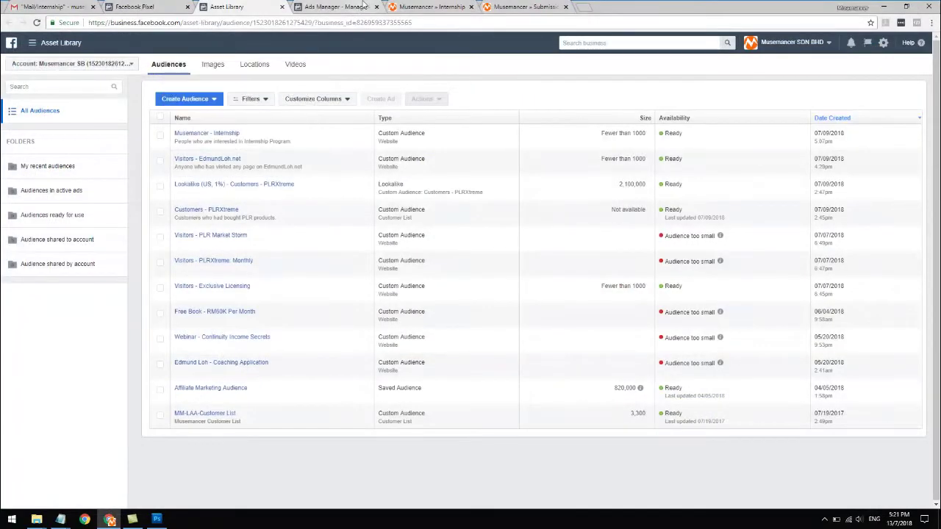
mouse_move(60, 519)
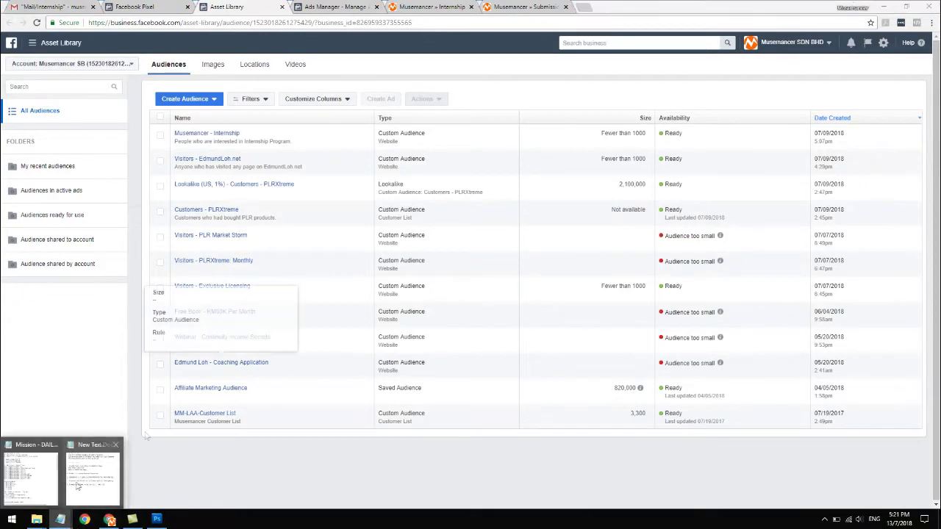
click(31, 475)
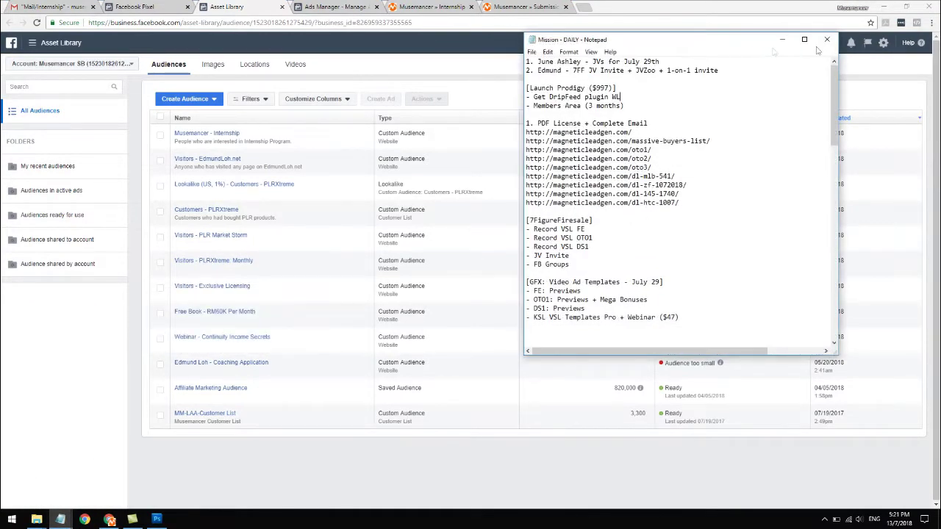
click(782, 39)
key(alt+Tab)
click(393, 233)
drag(252, 325, 549, 326)
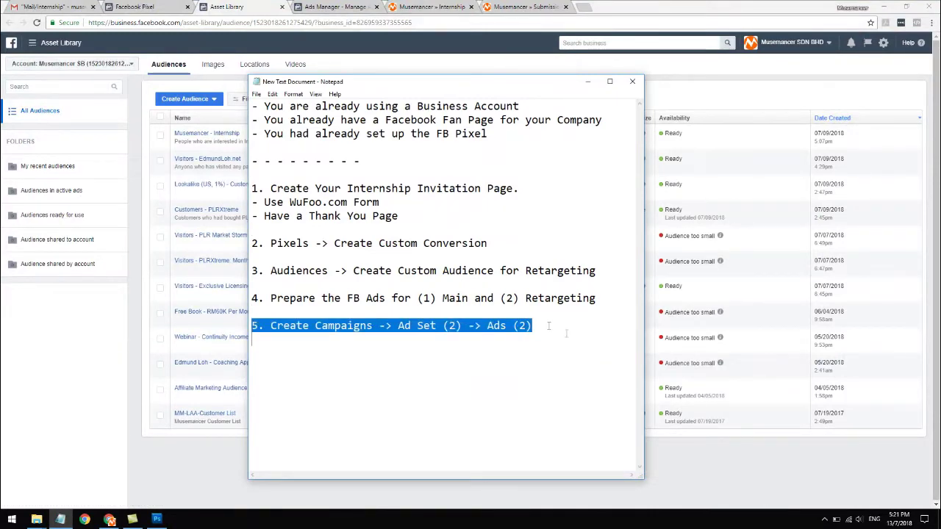
click(347, 8)
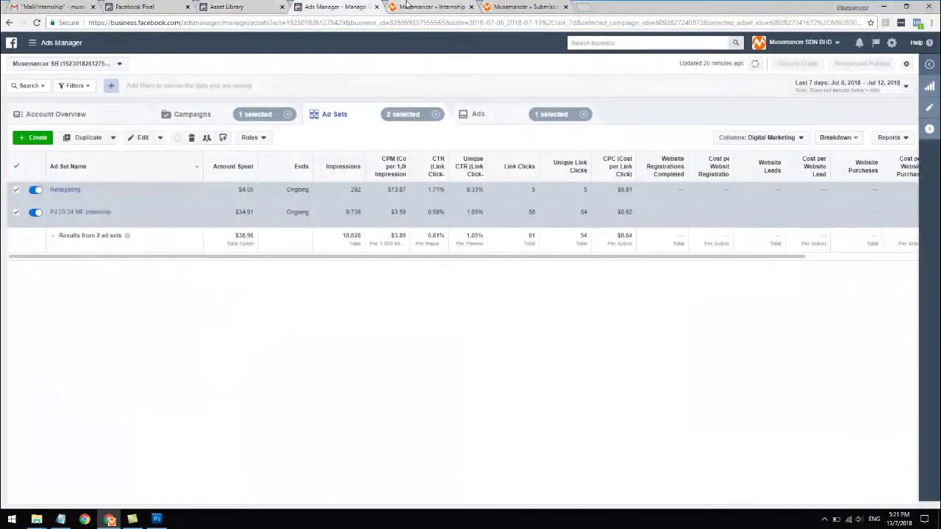
- Clear the selected campaign in the campaign list and start a new campaign with the Conversions objective
click(205, 114)
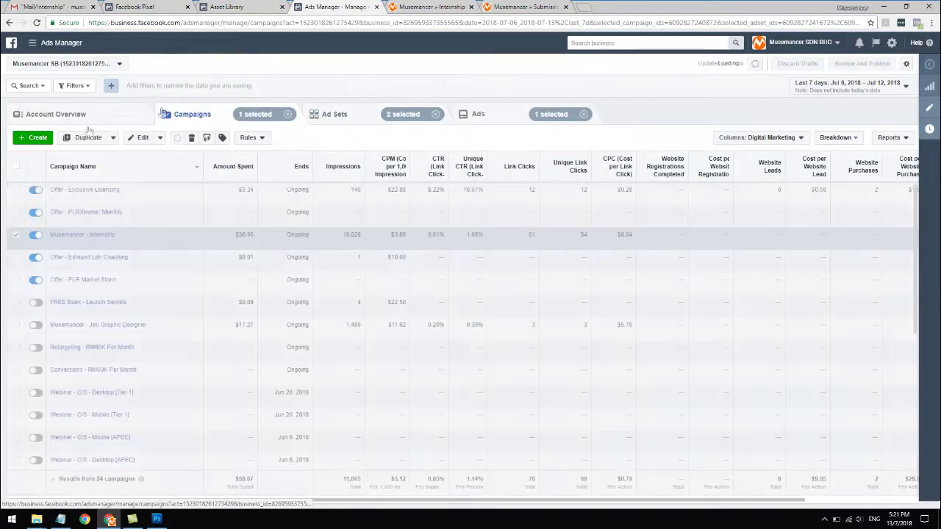
click(15, 167)
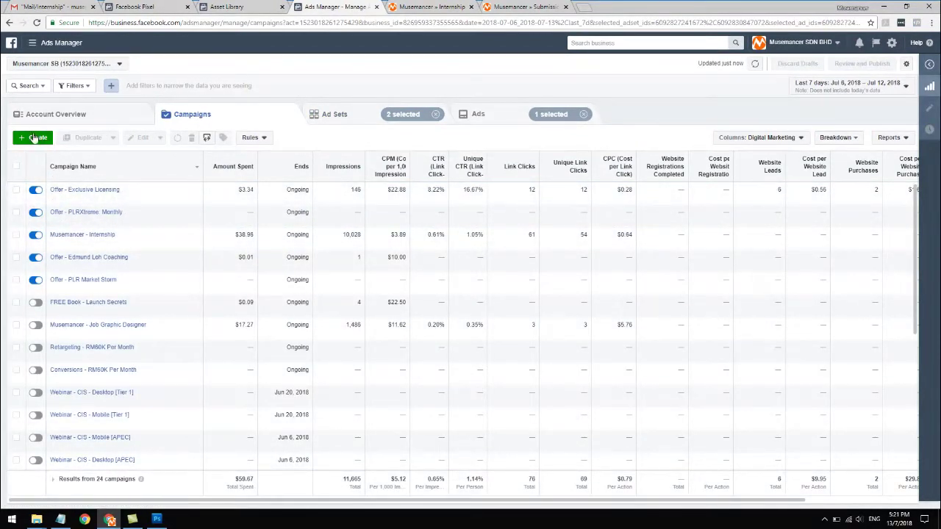
click(35, 138)
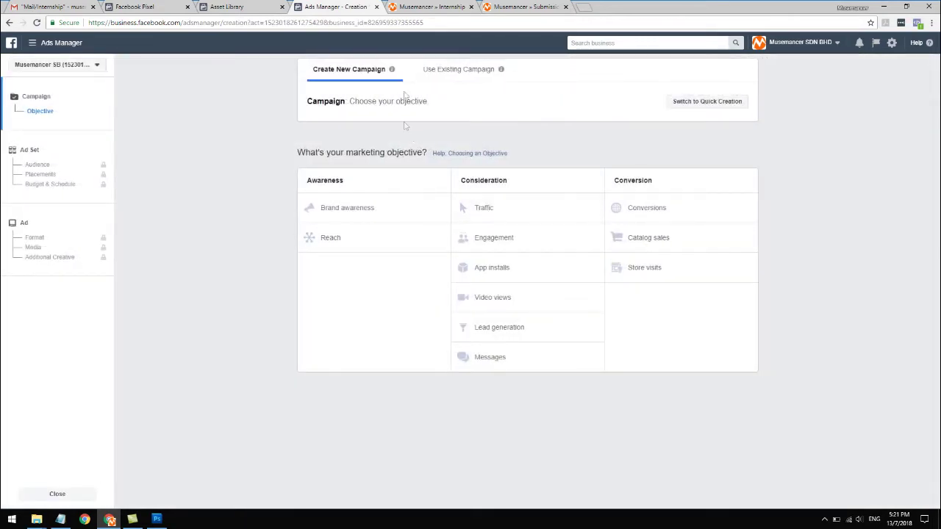
click(634, 211)
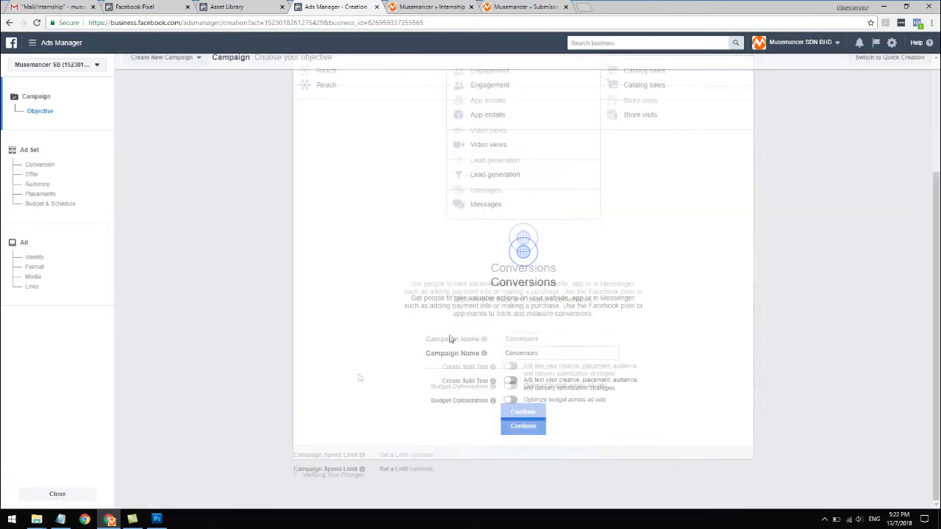
- Name the new campaign "Test - Internship" and continue to the ad set settings
double_click(537, 355)
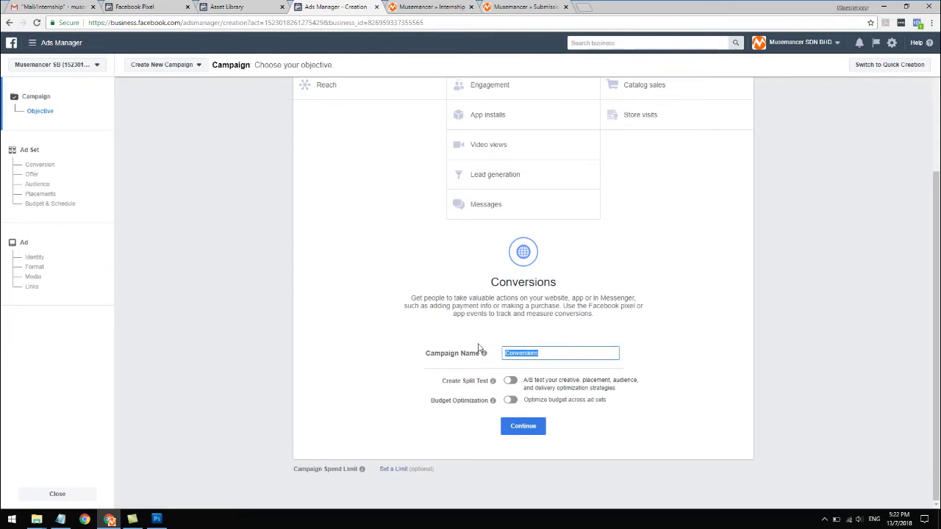
text(Test - Internship)
click(529, 432)
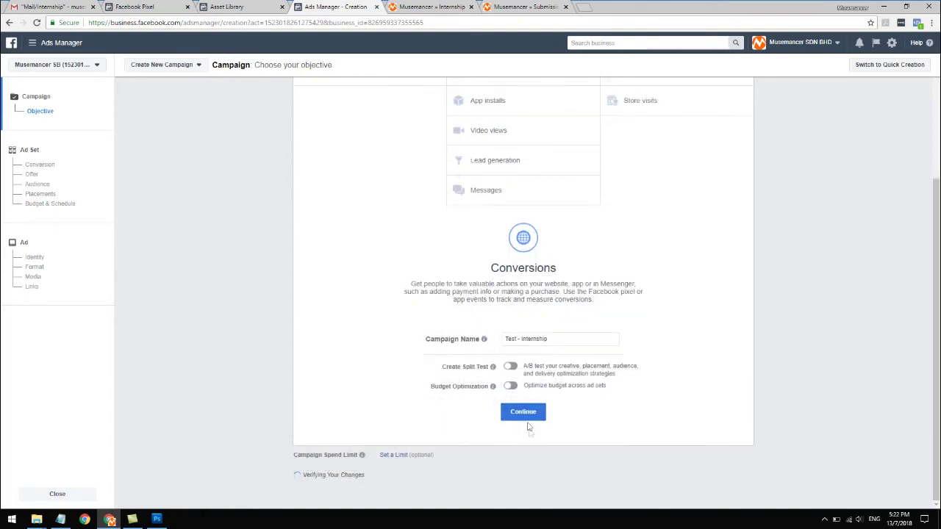
click(523, 424)
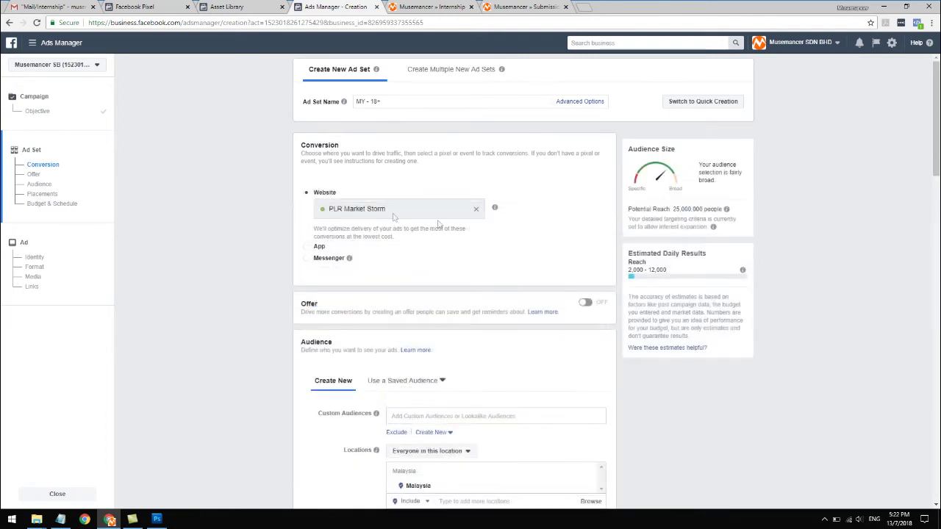
- Replace the PLR Market Storm website conversion event with Musemancer - Internship
mouse_move(342, 105)
click(474, 209)
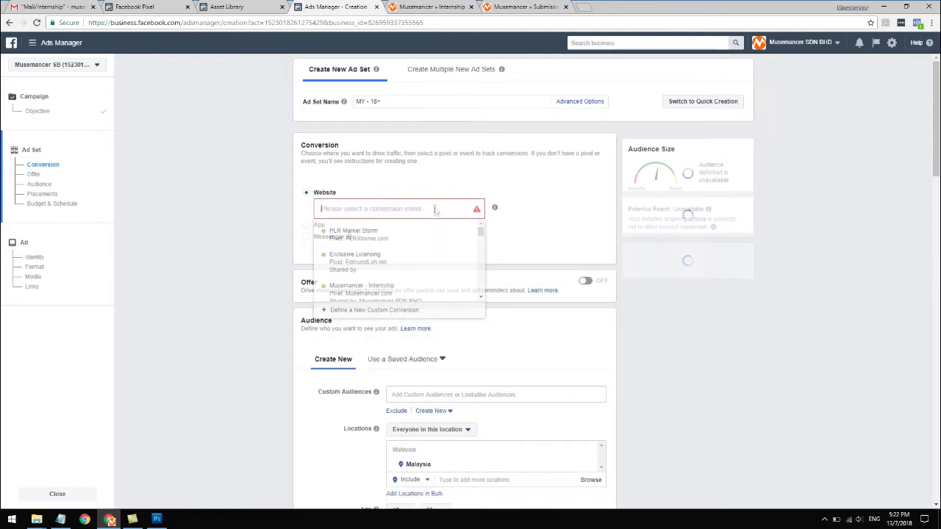
click(391, 292)
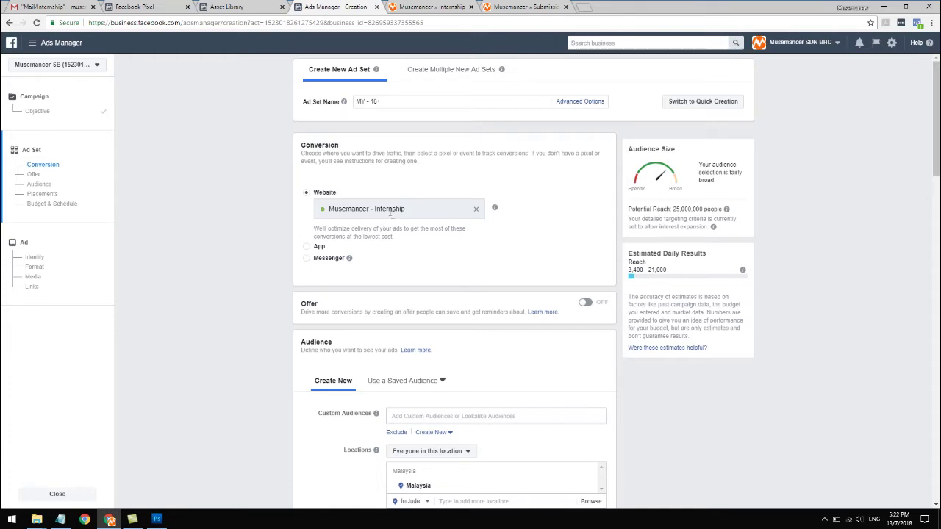
- Restrict the audience's location targeting to people who live in this location
scroll(408, 274, down, 1)
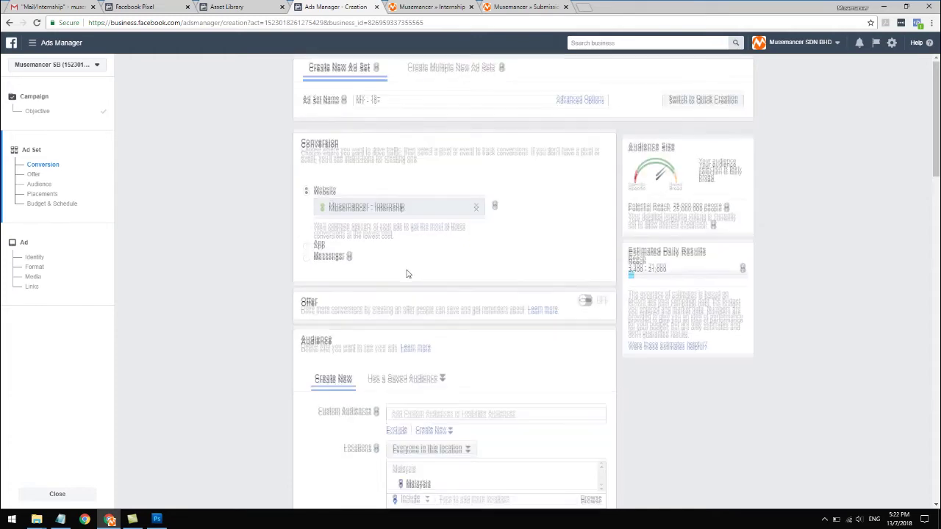
scroll(408, 275, down, 2)
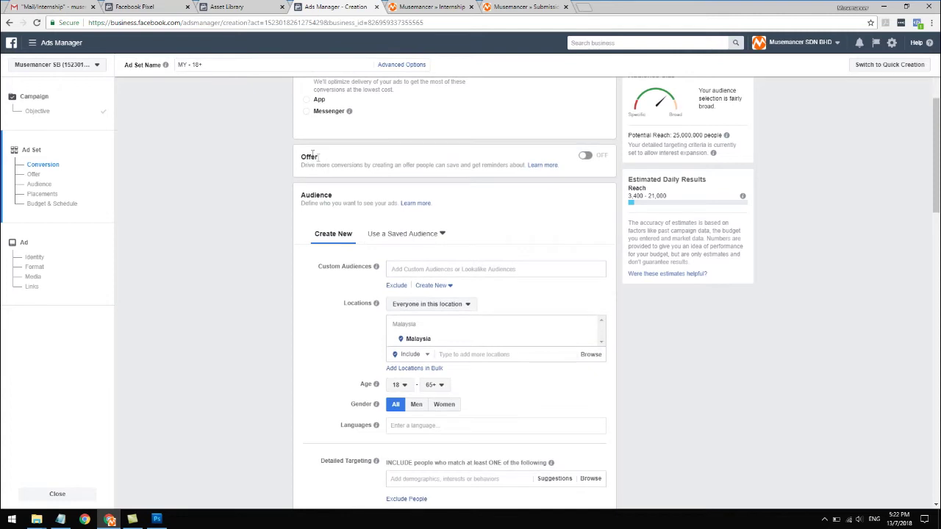
scroll(314, 228, down, 1)
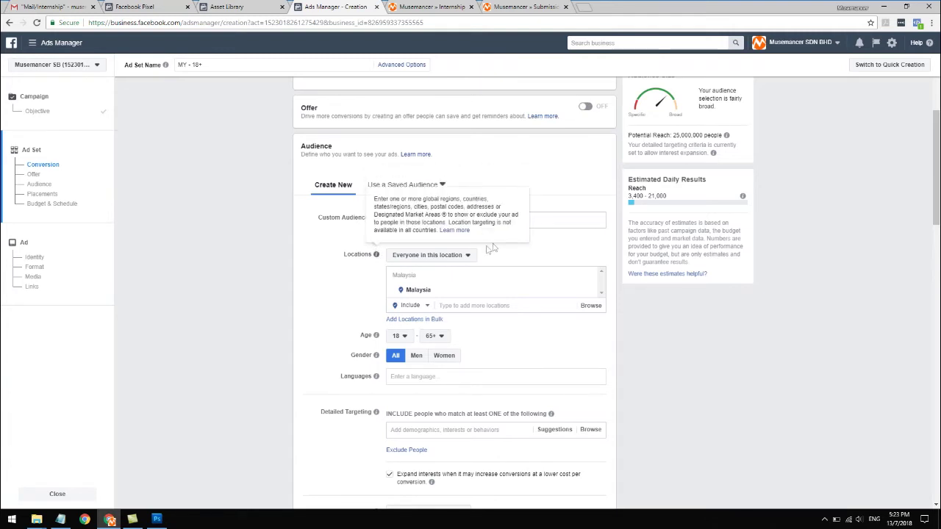
click(457, 257)
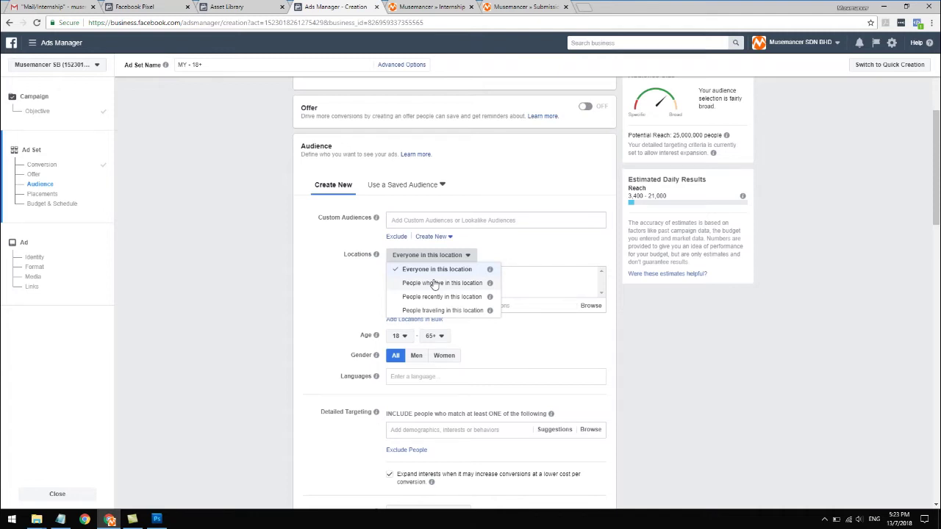
mouse_move(492, 271)
click(471, 286)
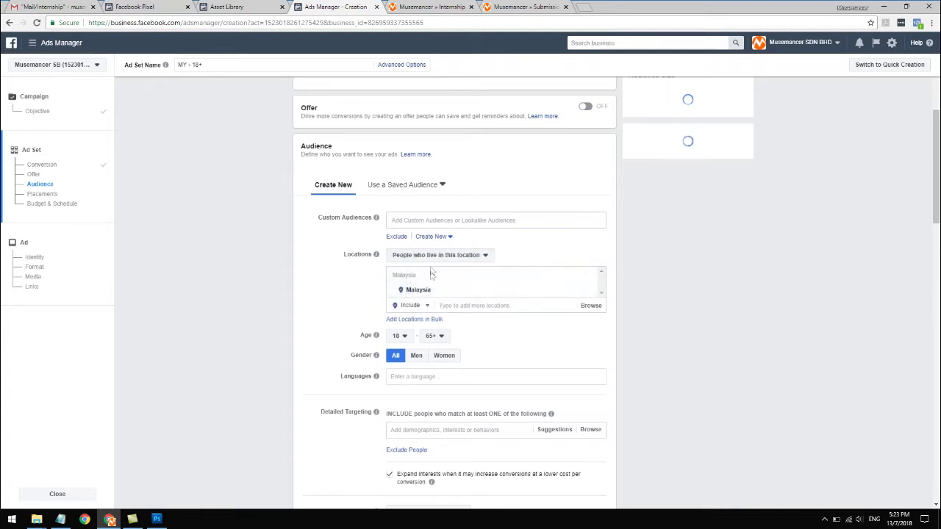
- Replace Malaysia with Petaling Jaya, Selangor as the target location and set its radius to 10 mi
click(589, 278)
click(499, 274)
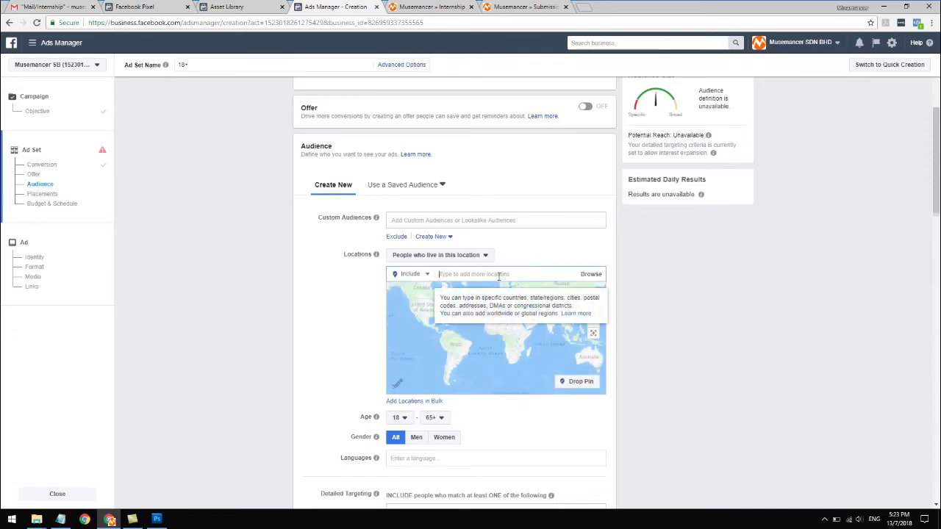
text(petaling jaya)
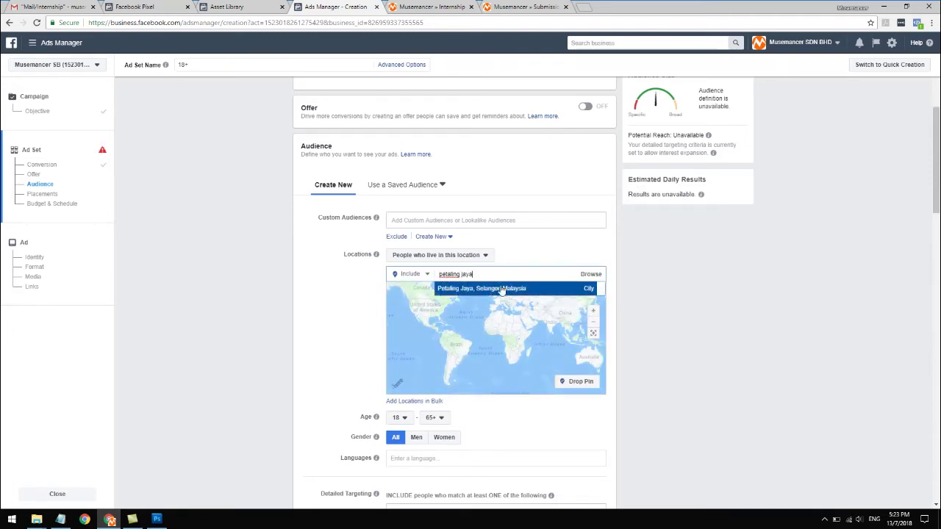
click(500, 289)
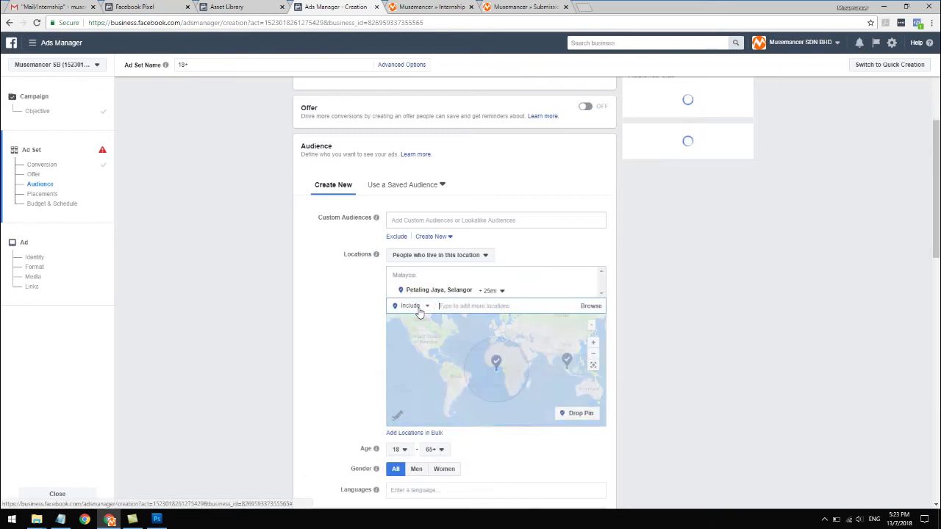
click(501, 291)
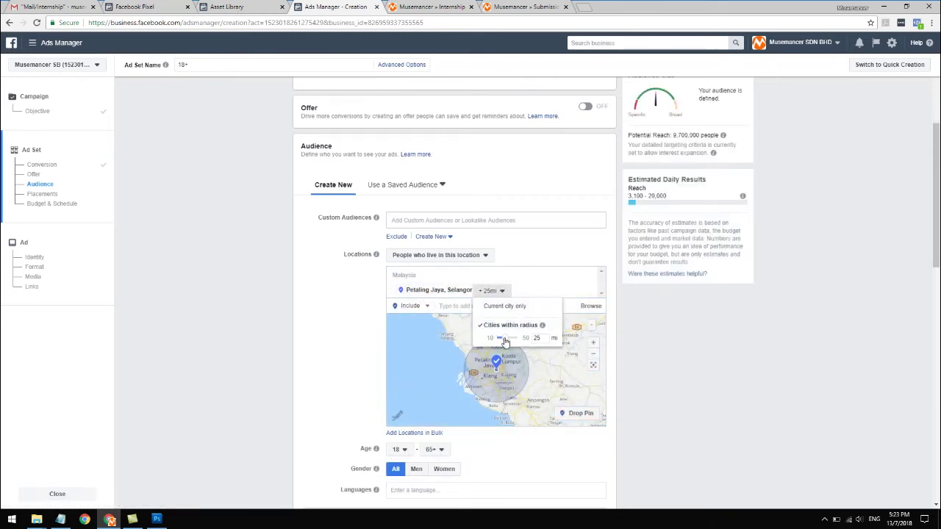
drag(505, 342, 492, 337)
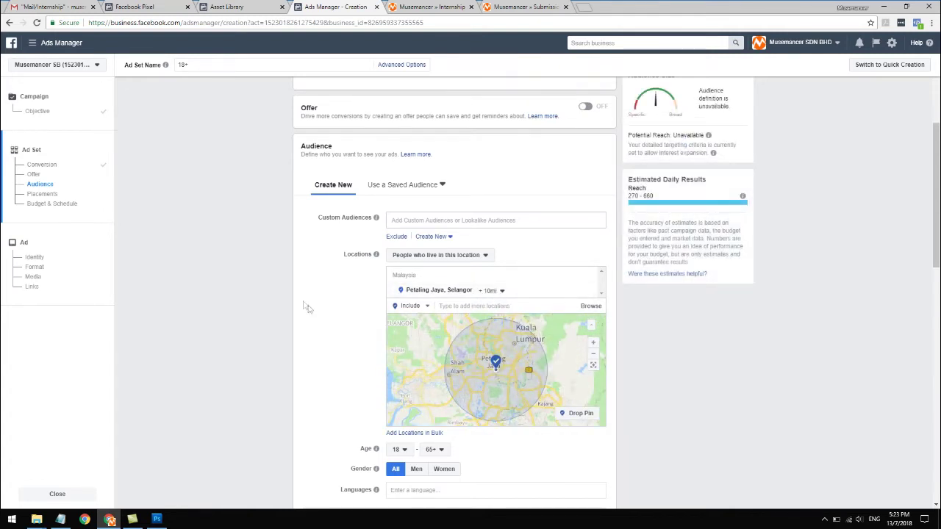
- Set the audience's age range to 19–24
scroll(322, 317, down, 1)
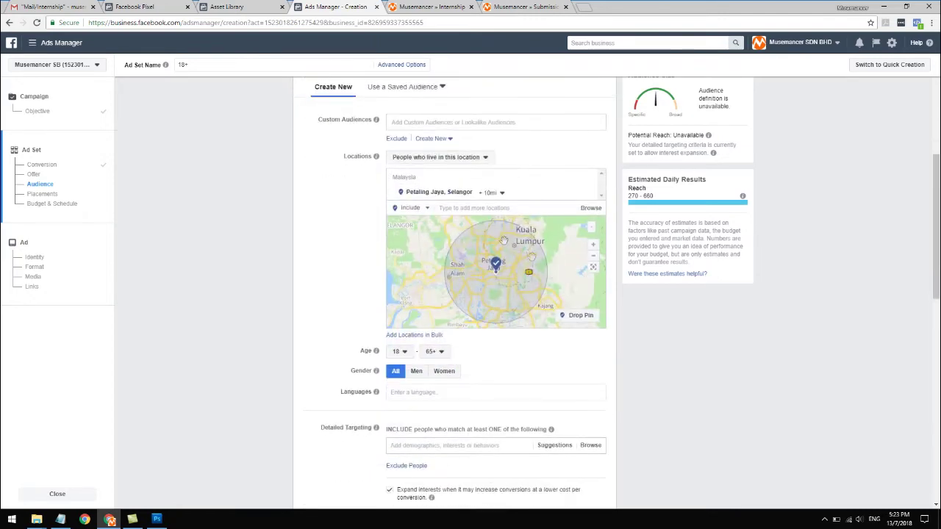
scroll(439, 365, down, 1)
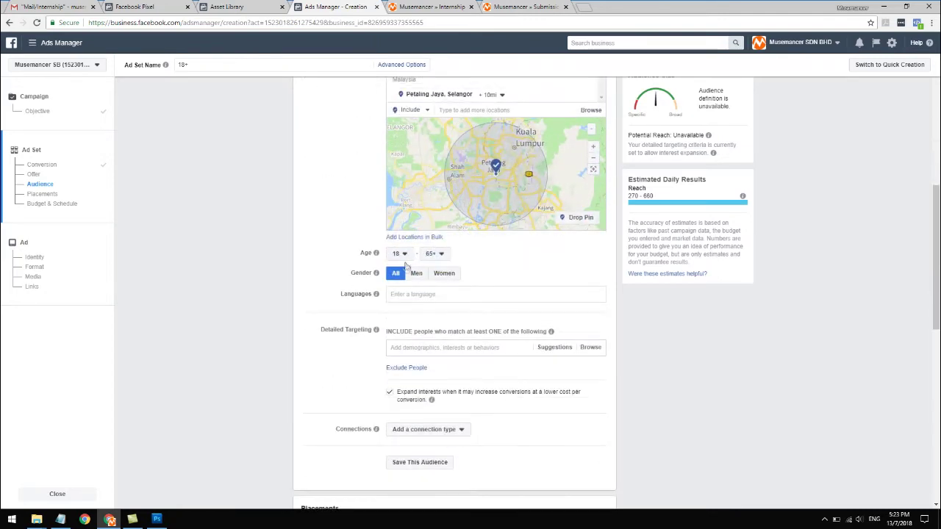
click(403, 254)
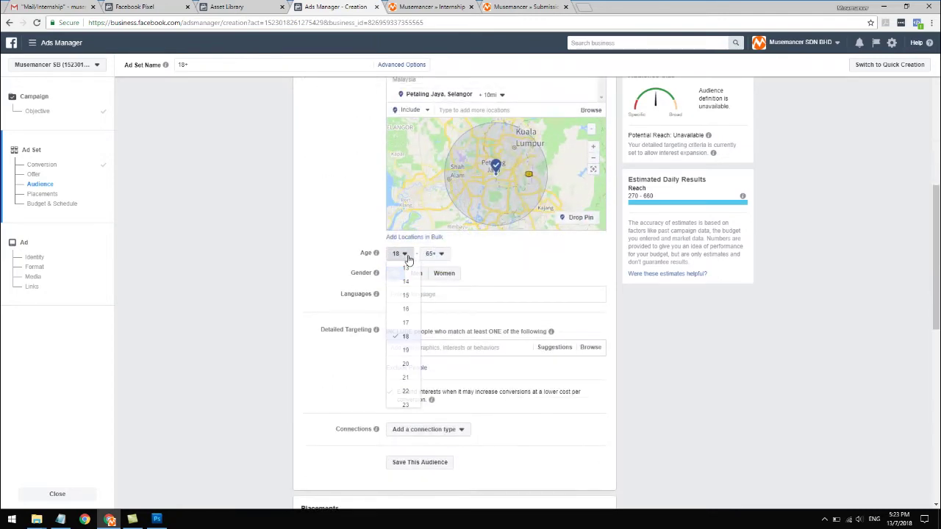
click(406, 350)
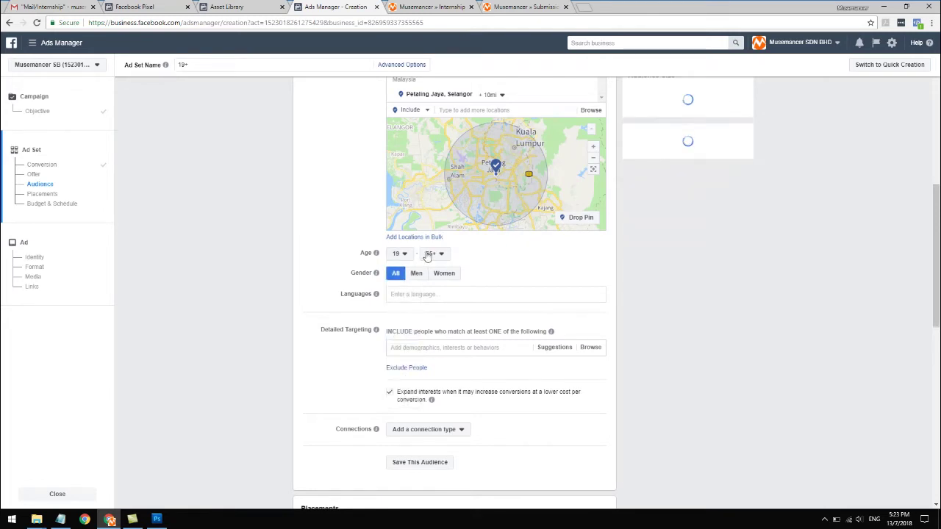
click(434, 254)
scroll(437, 309, up, 8)
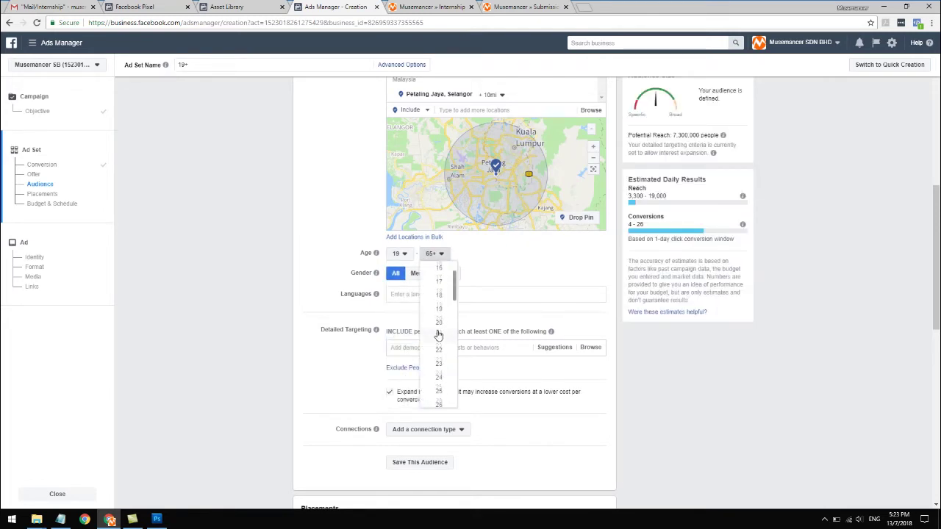
click(439, 377)
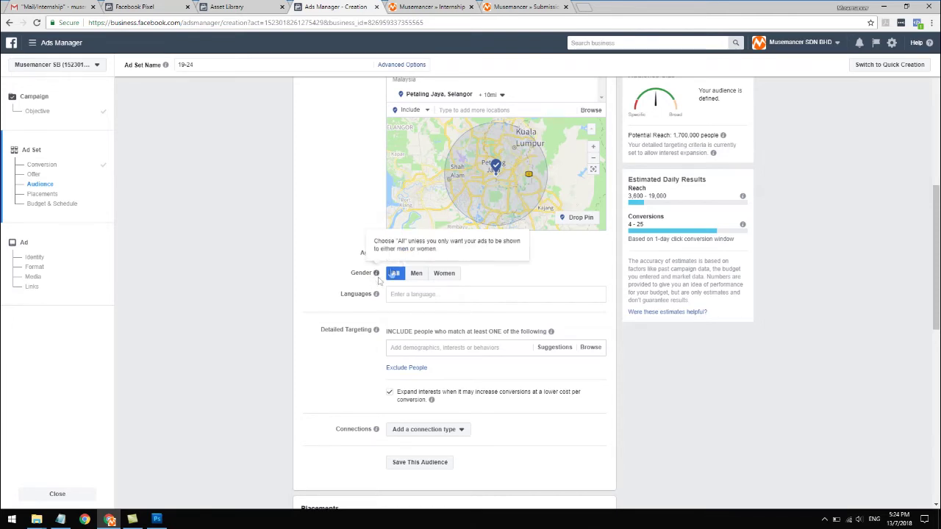
- Add English (All) as the audience's language
click(414, 294)
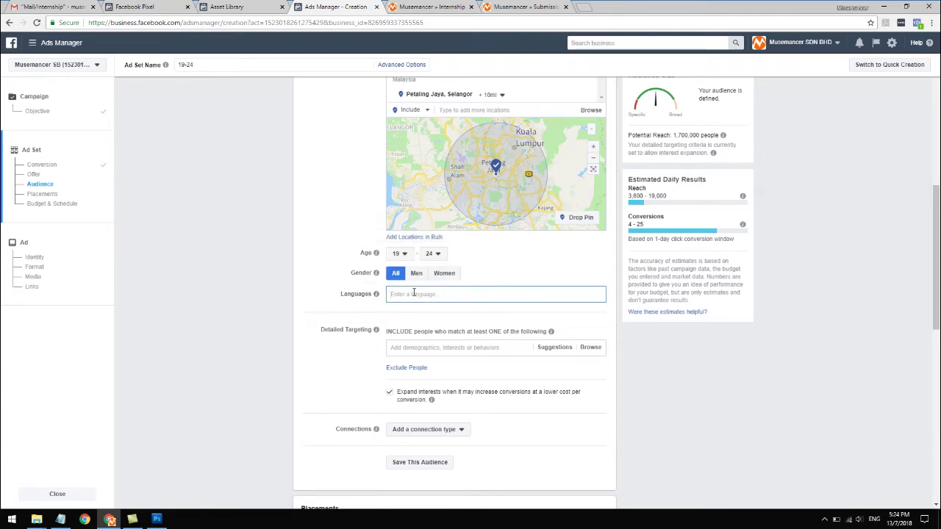
text(en)
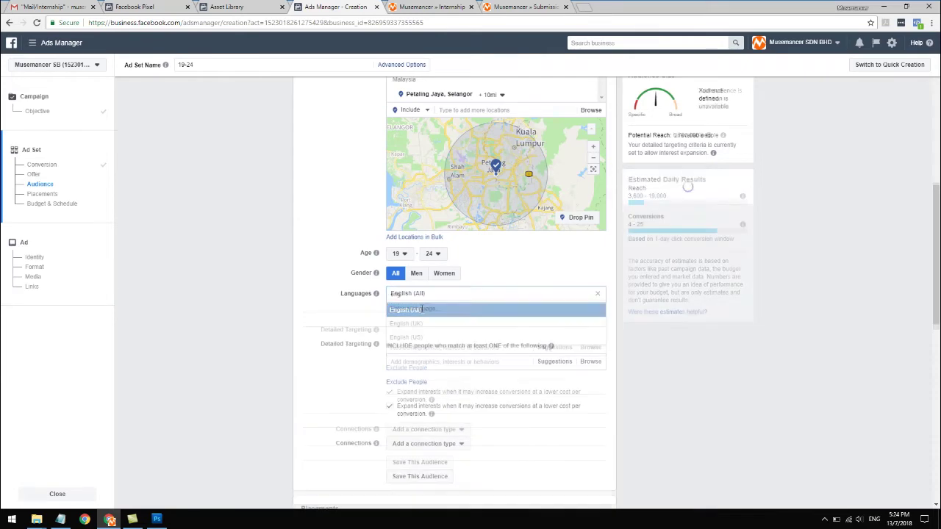
click(422, 311)
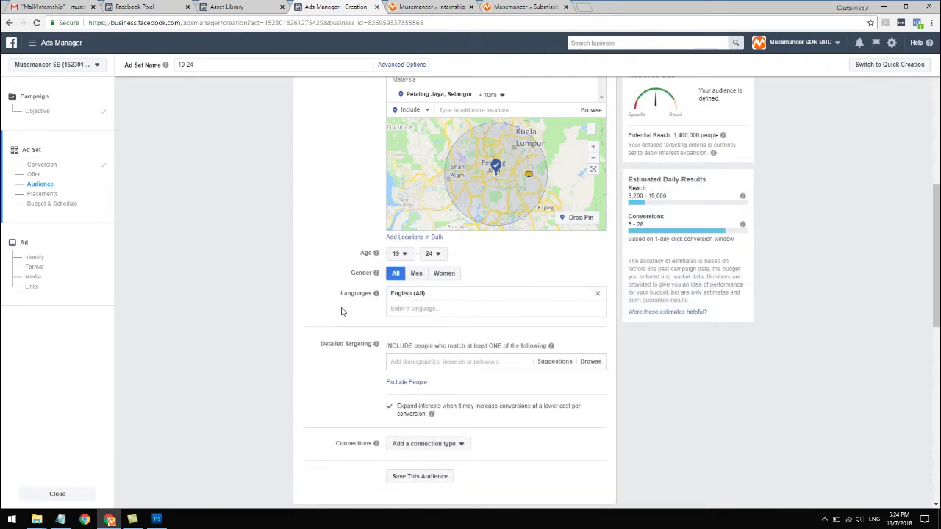
- Add the interests Internship, part time job and Part Time Jobs to the audience's detailed targeting
scroll(397, 323, down, 1)
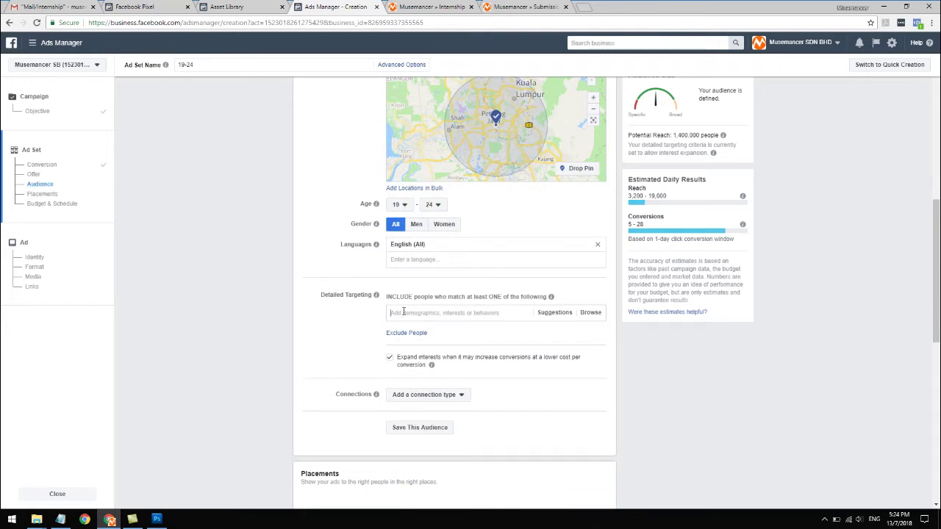
click(403, 312)
text(internship)
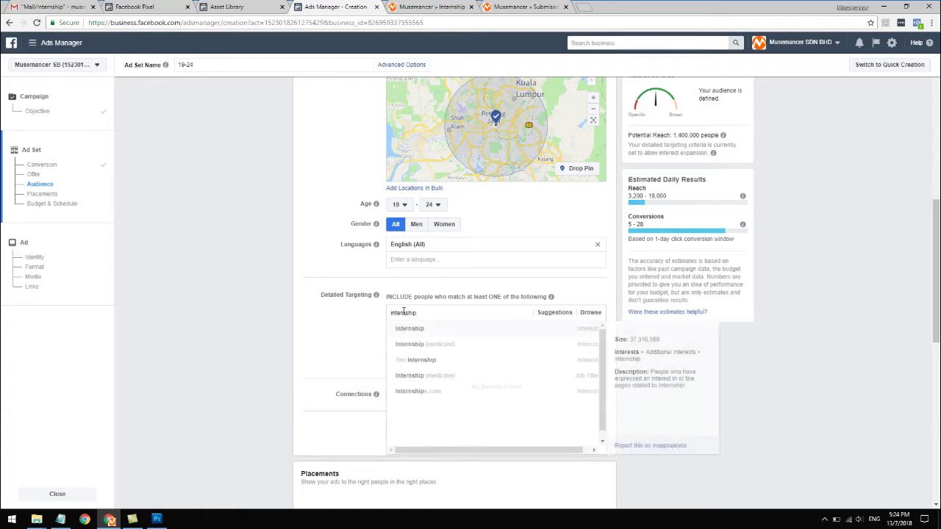
click(417, 329)
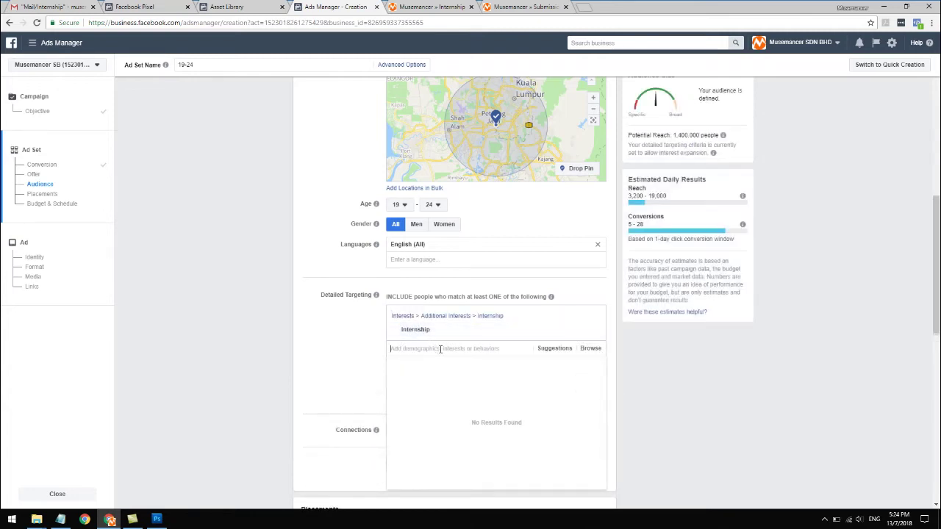
text(part time job)
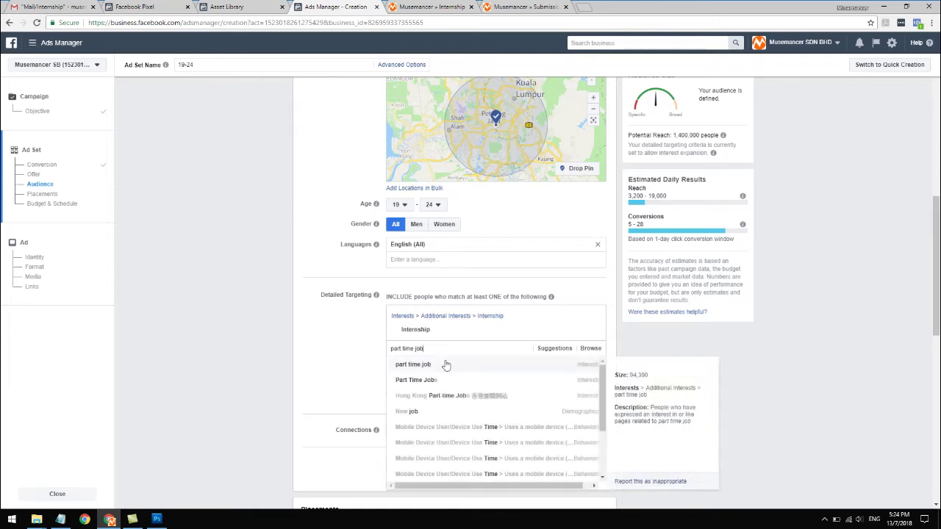
click(446, 366)
text(part time job)
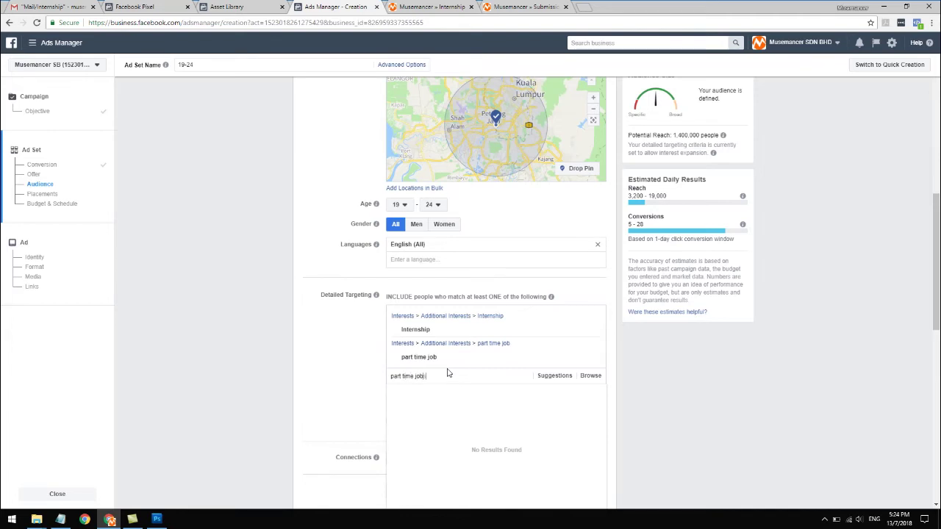
text(s)
click(462, 390)
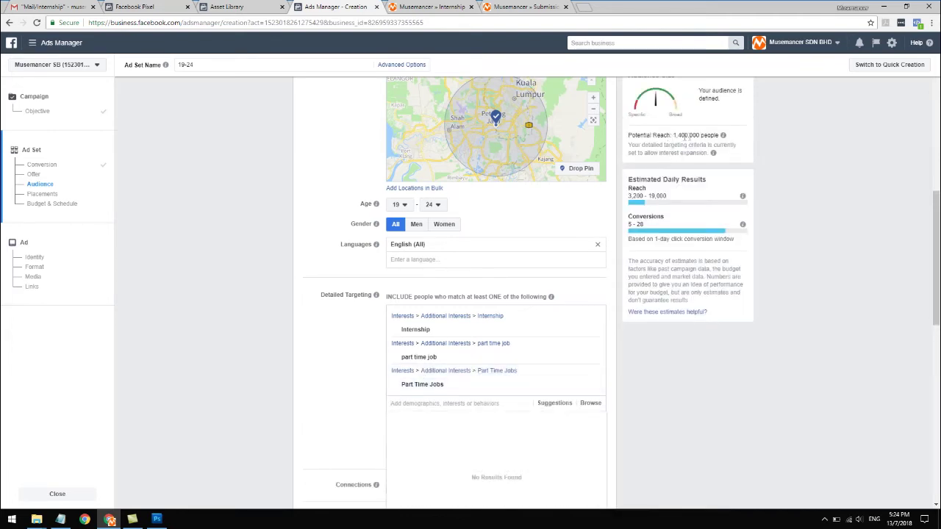
click(322, 366)
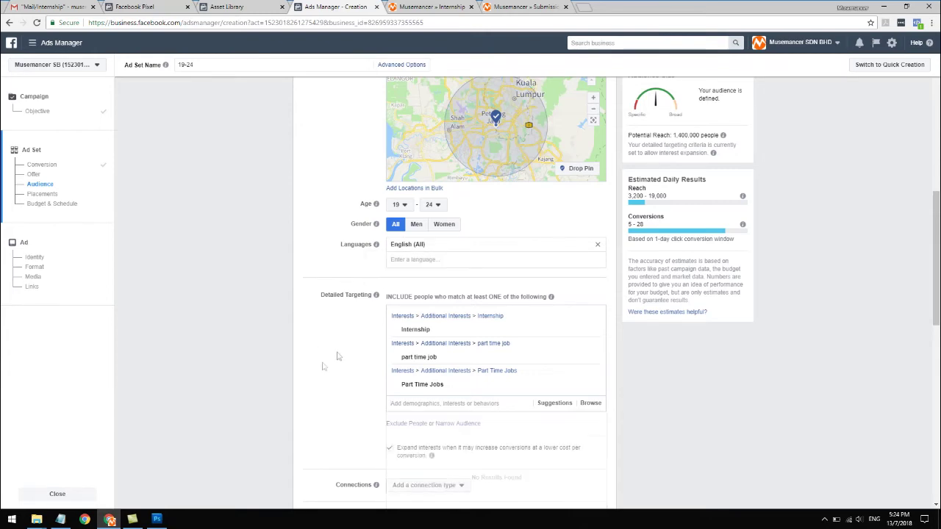
- Narrow the audience to people who must also match the interests Email marketing or Online advertising
scroll(337, 349, down, 1)
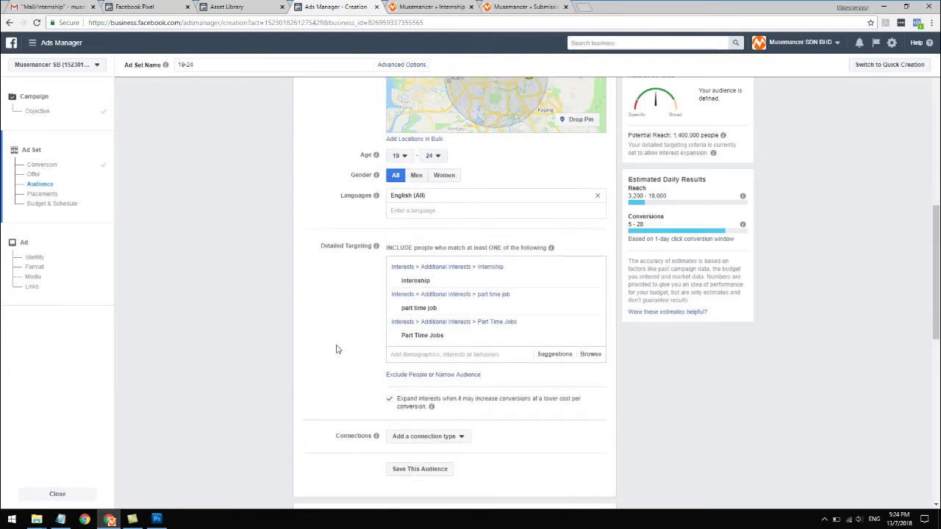
scroll(338, 350, down, 1)
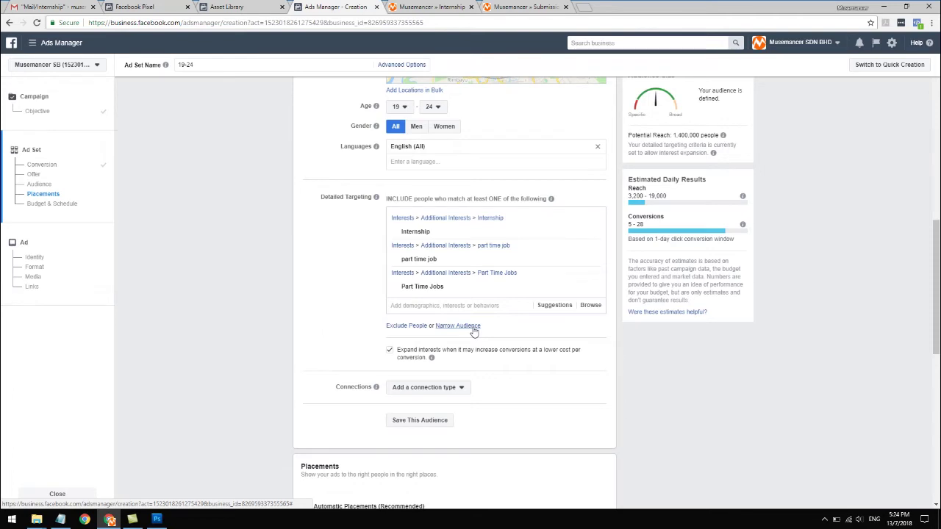
click(473, 330)
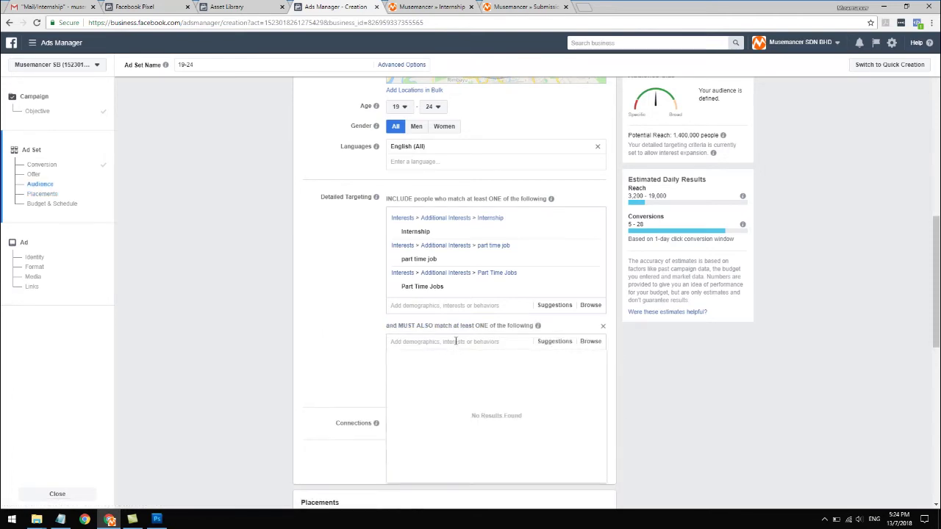
text(email marketing)
click(442, 358)
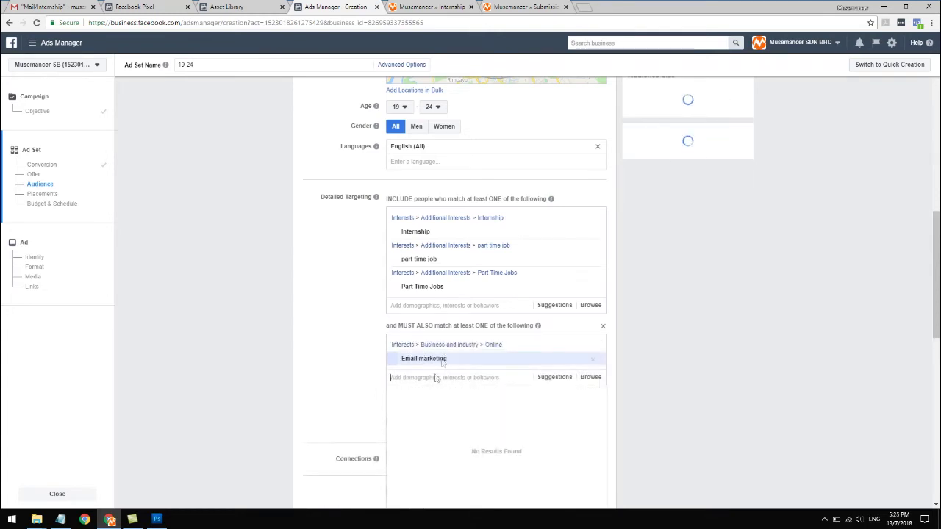
text(o)
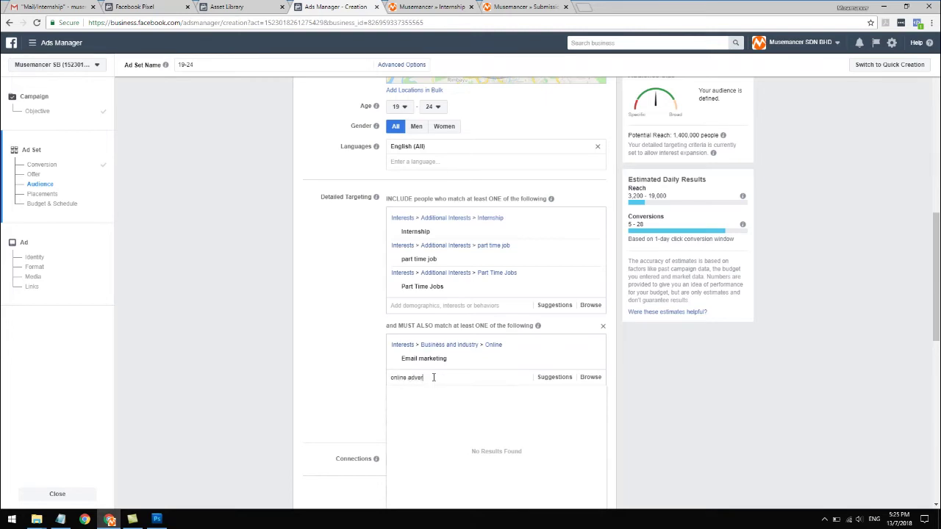
text(nline adver)
click(439, 393)
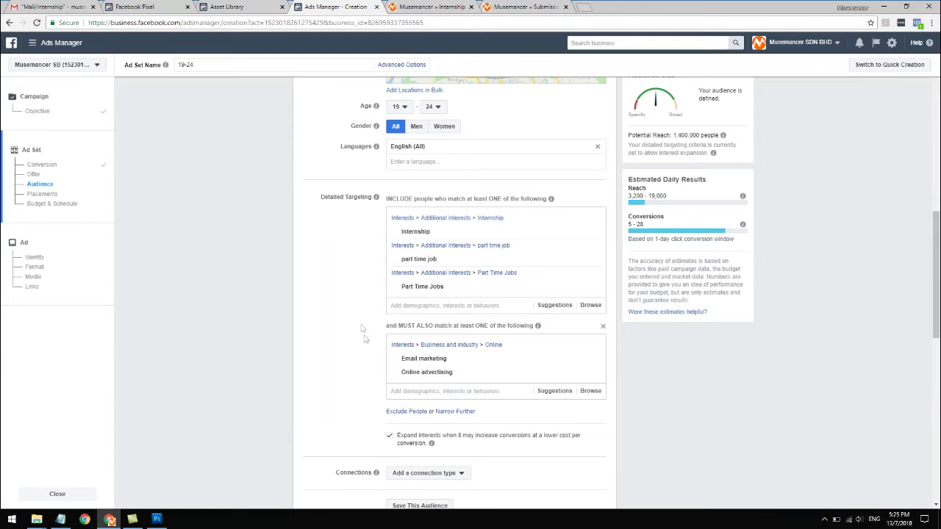
- Add Entrepreneurship to the interests in the audience's must-also-match group
scroll(378, 351, down, 1)
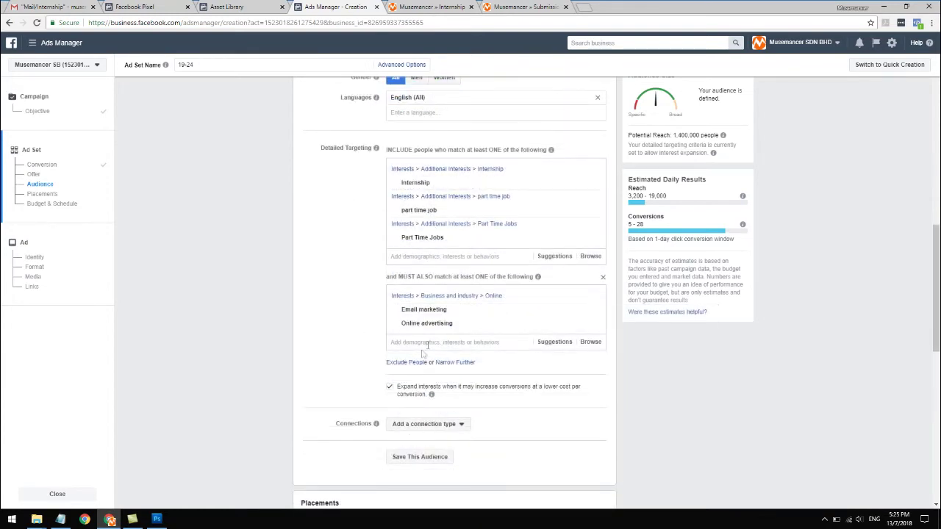
click(427, 344)
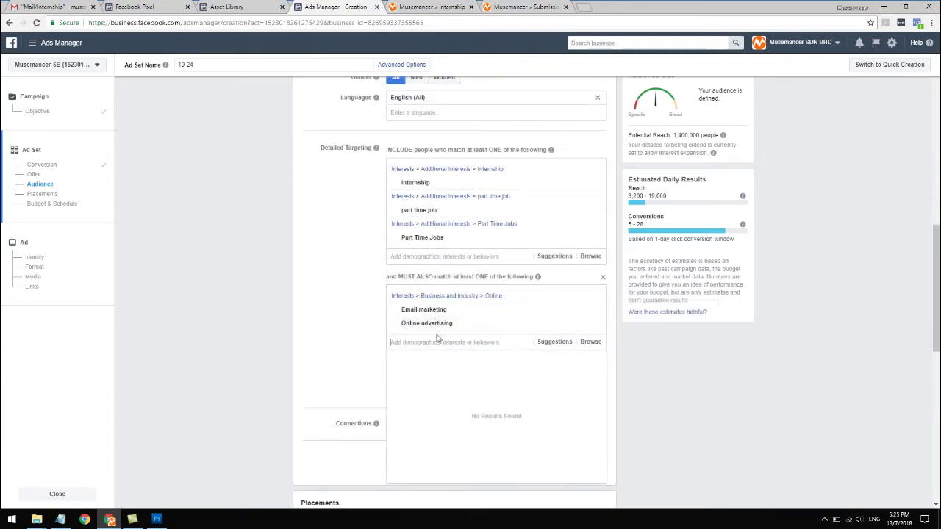
text(e)
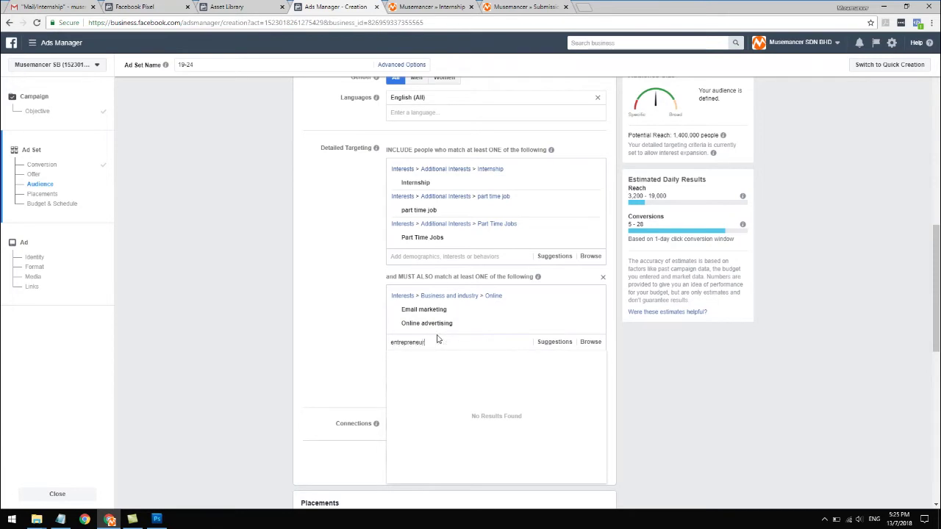
text(ntrepreneur)
click(437, 357)
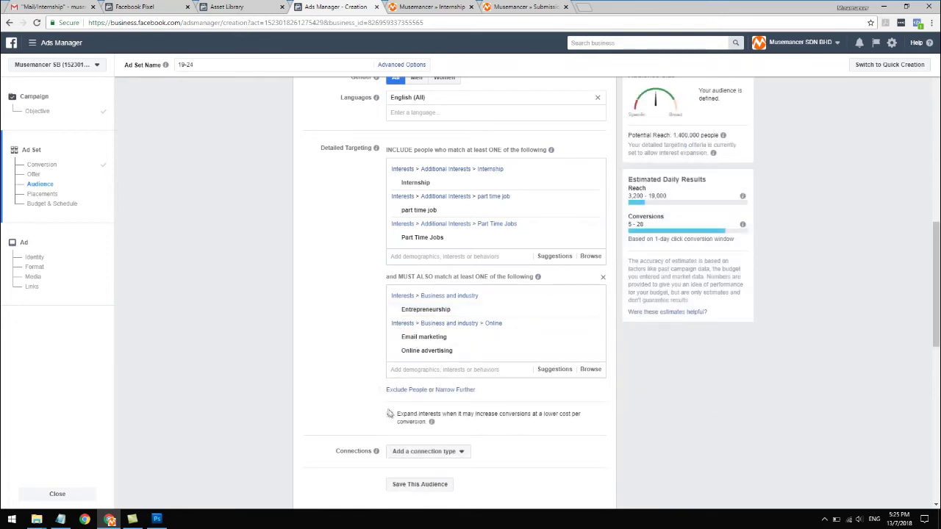
- Turn off expanding interests for a lower cost per conversion in the audience's detailed targeting
scroll(361, 260, up, 1)
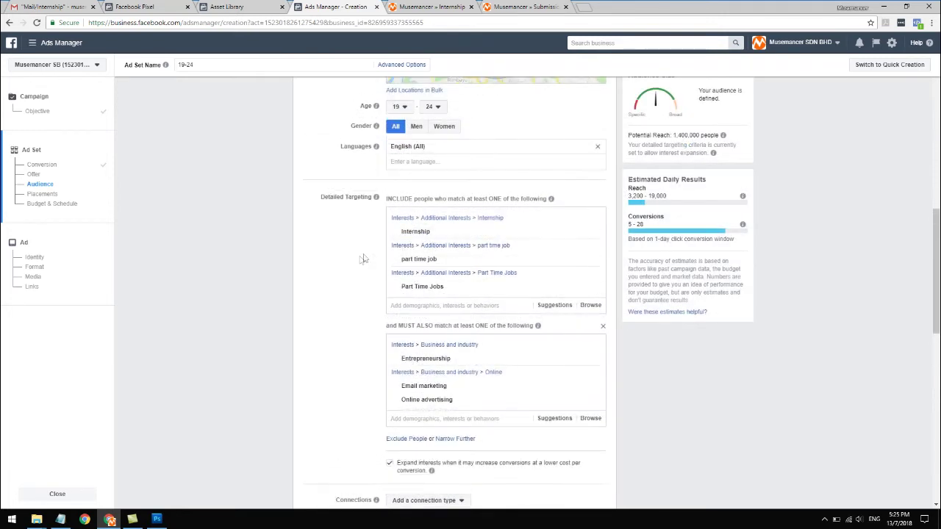
mouse_move(399, 238)
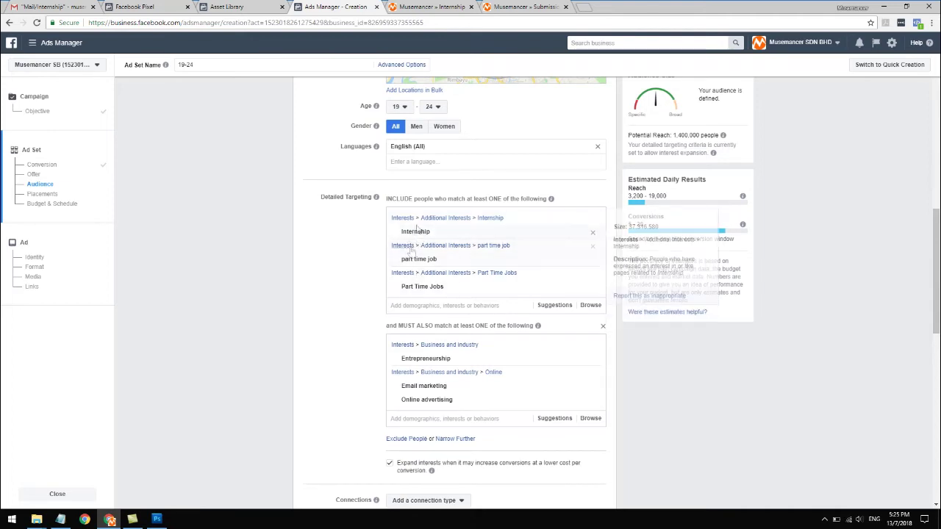
scroll(307, 279, down, 2)
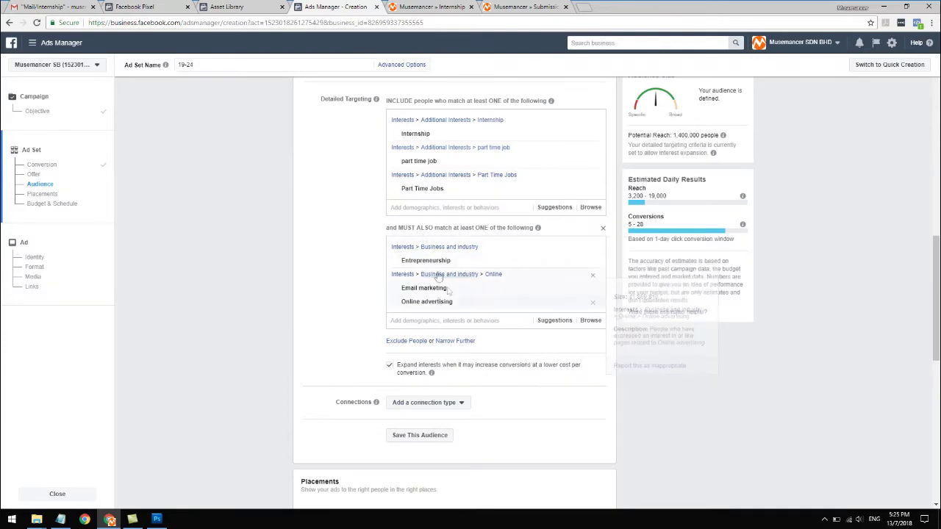
scroll(346, 293, up, 5)
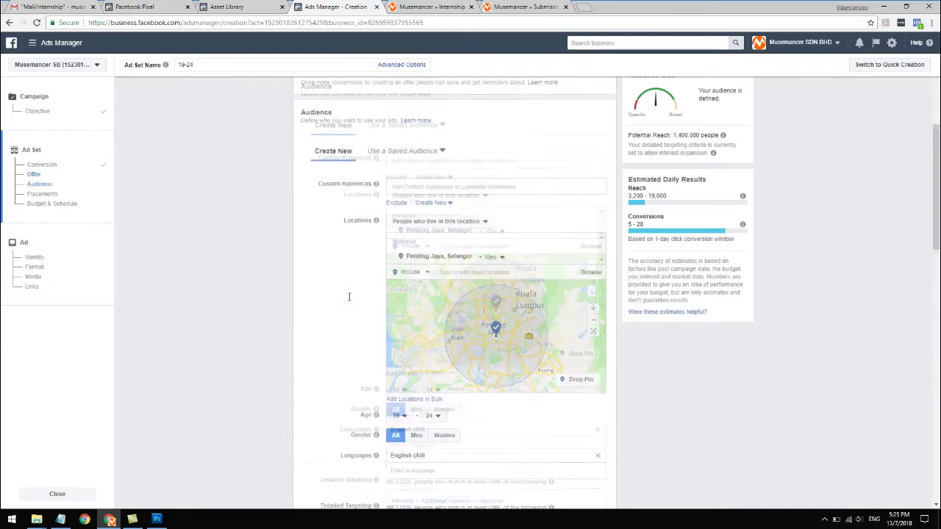
scroll(350, 297, up, 1)
scroll(350, 301, down, 7)
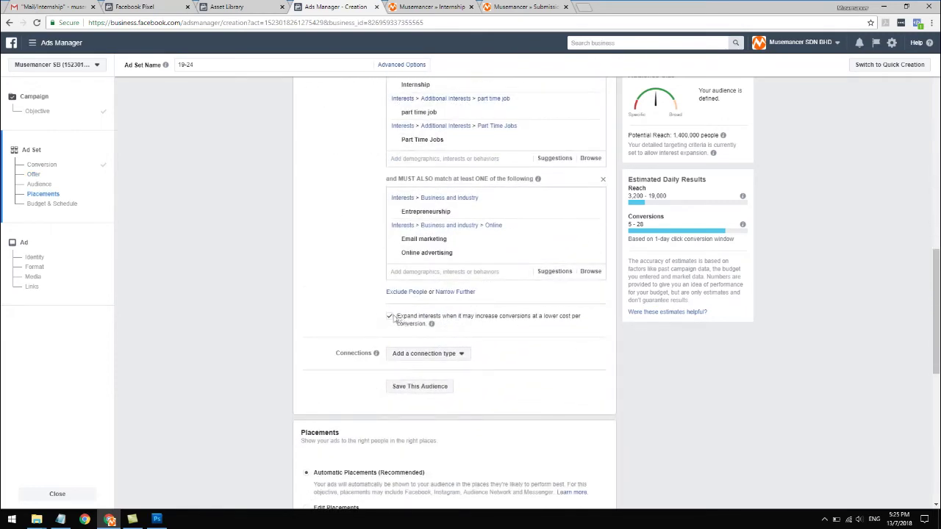
click(391, 318)
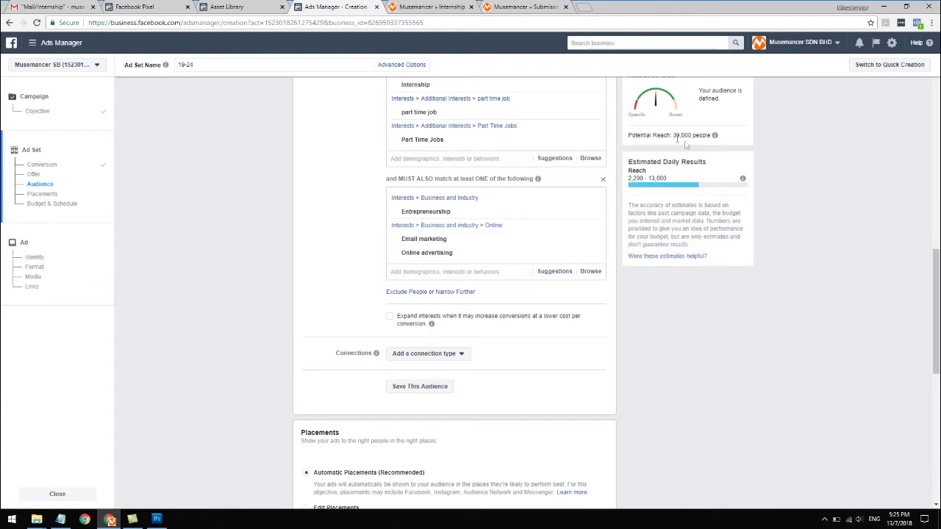
mouse_move(714, 135)
- Switch the ad set to edited placements and exclude Facebook Right Column and Instagram Stories
scroll(404, 341, down, 2)
scroll(412, 257, down, 2)
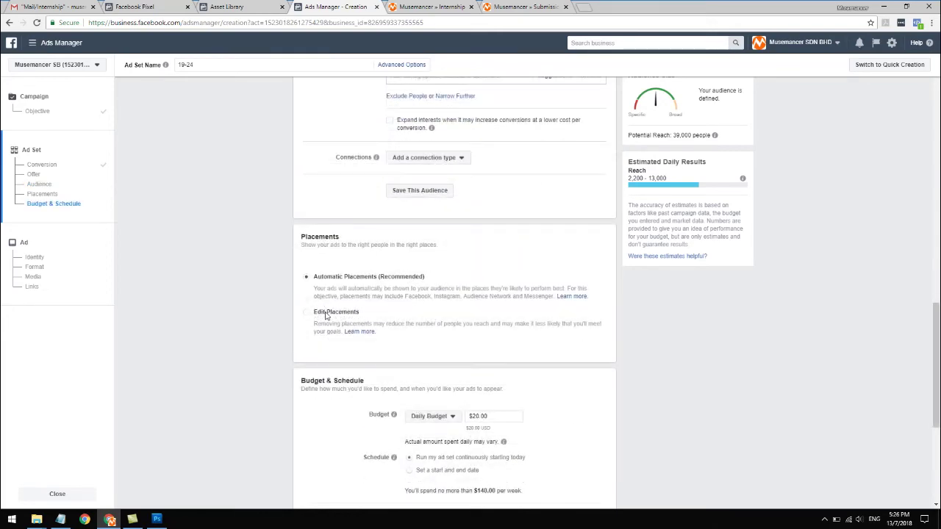
click(327, 315)
scroll(378, 307, down, 2)
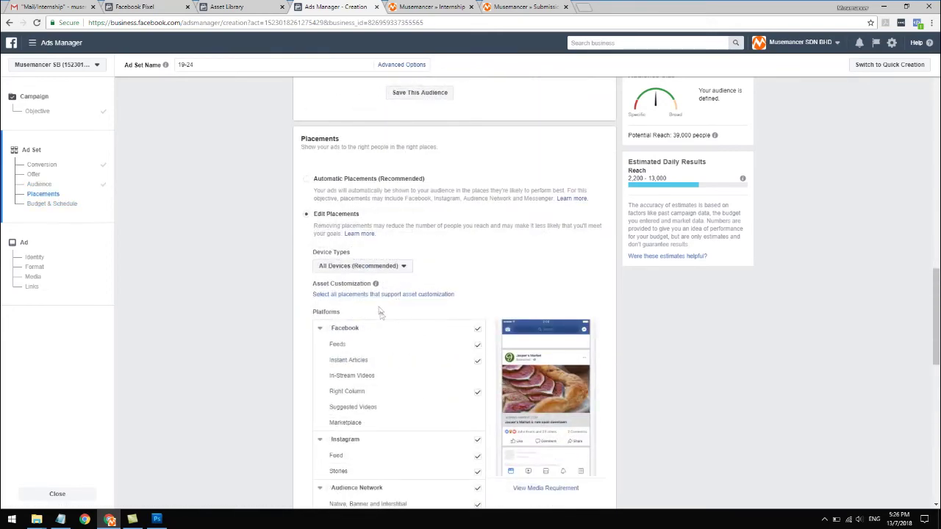
scroll(380, 313, down, 2)
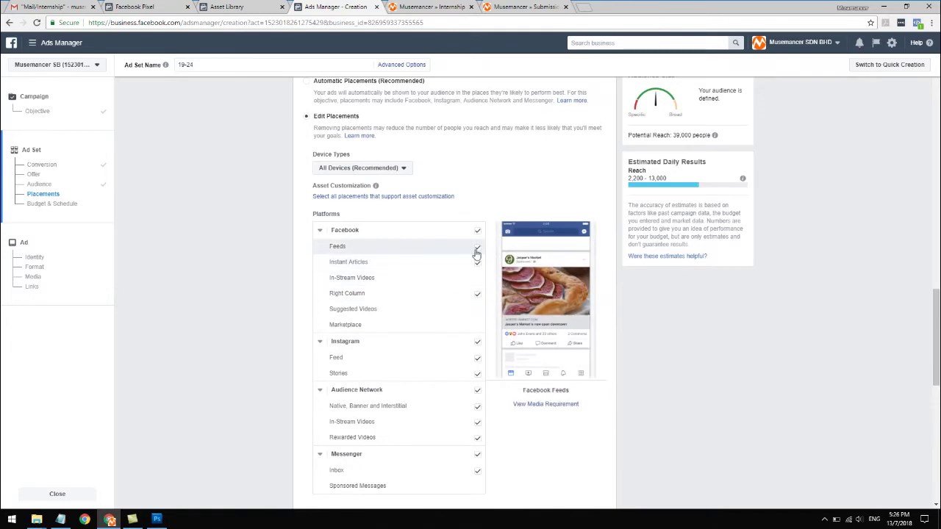
click(477, 293)
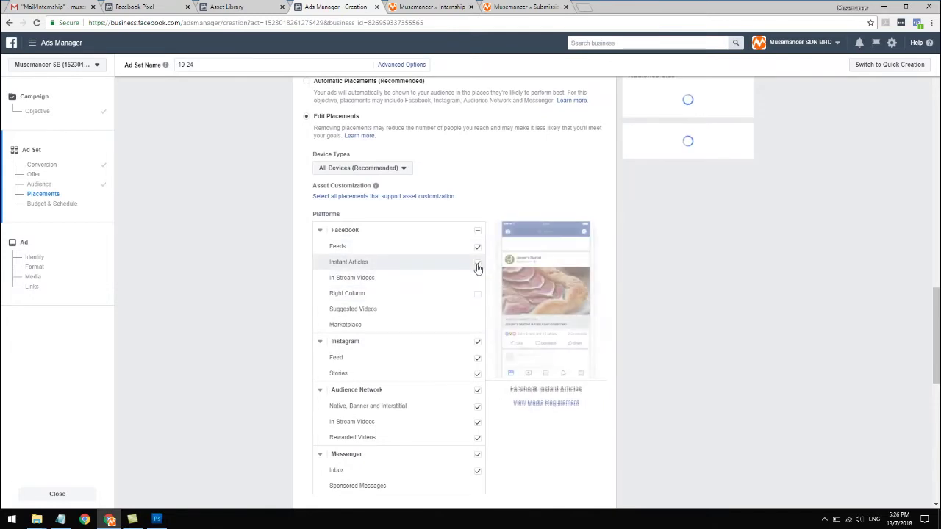
click(477, 374)
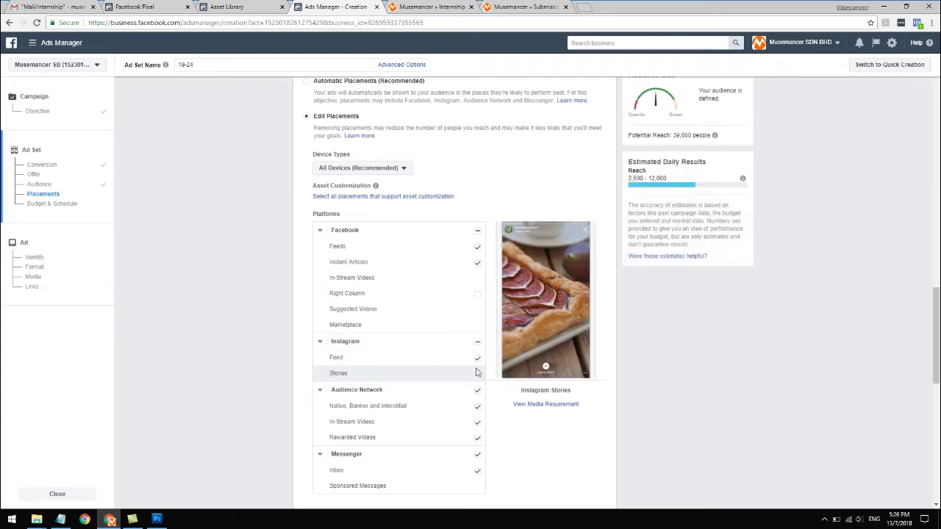
- Exclude all Audience Network and Messenger placements from the ad set
scroll(478, 367, down, 1)
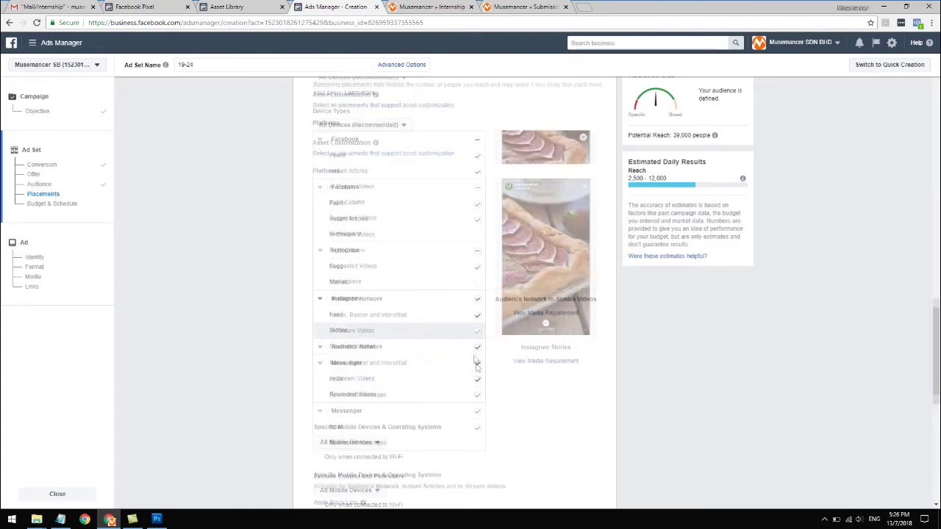
click(478, 293)
click(477, 357)
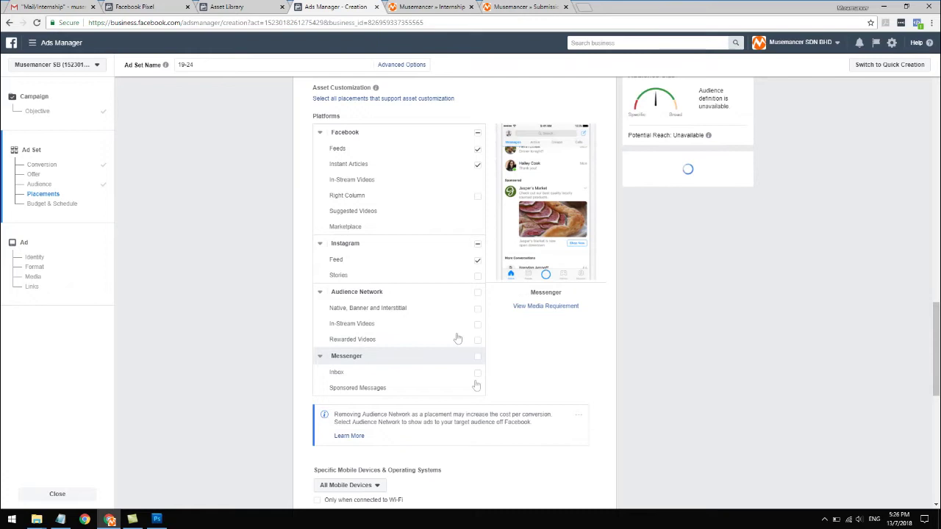
scroll(441, 327, up, 1)
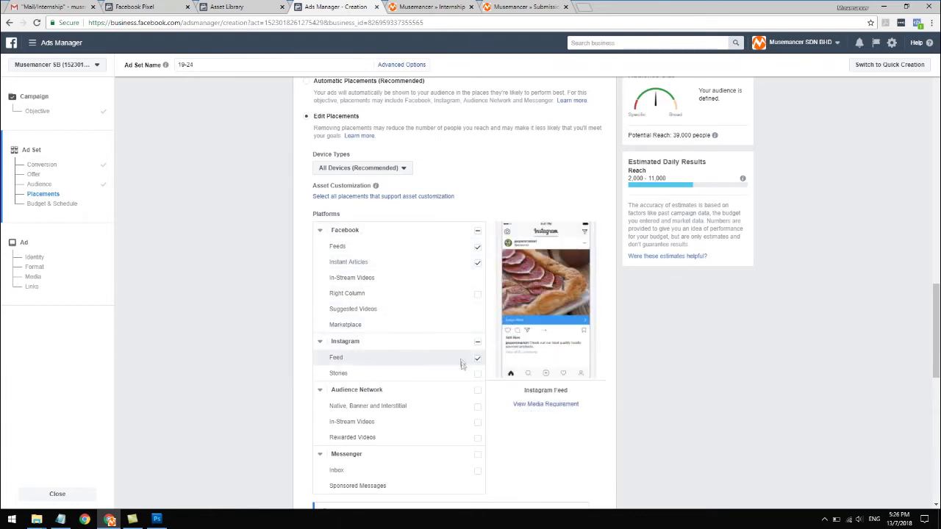
- Set the ad set's daily budget to $5.00
scroll(462, 364, down, 1)
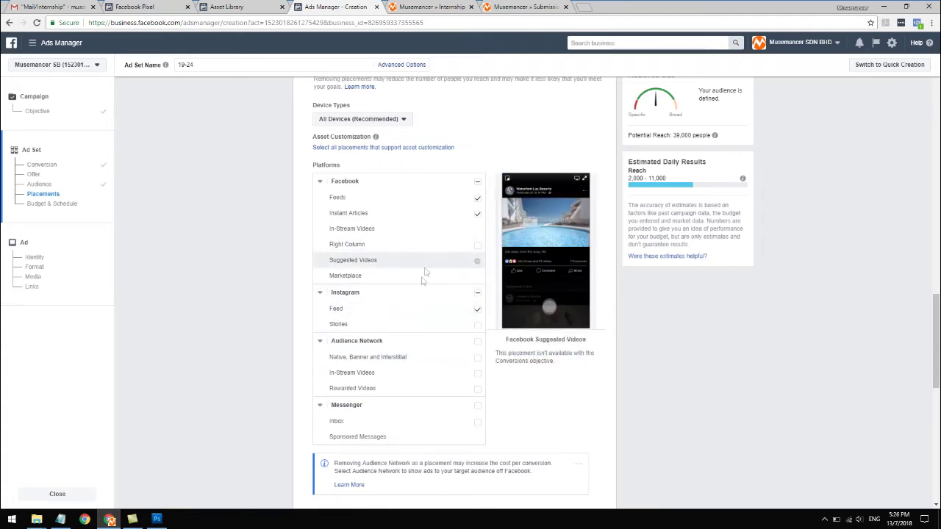
scroll(294, 353, down, 2)
scroll(294, 353, down, 3)
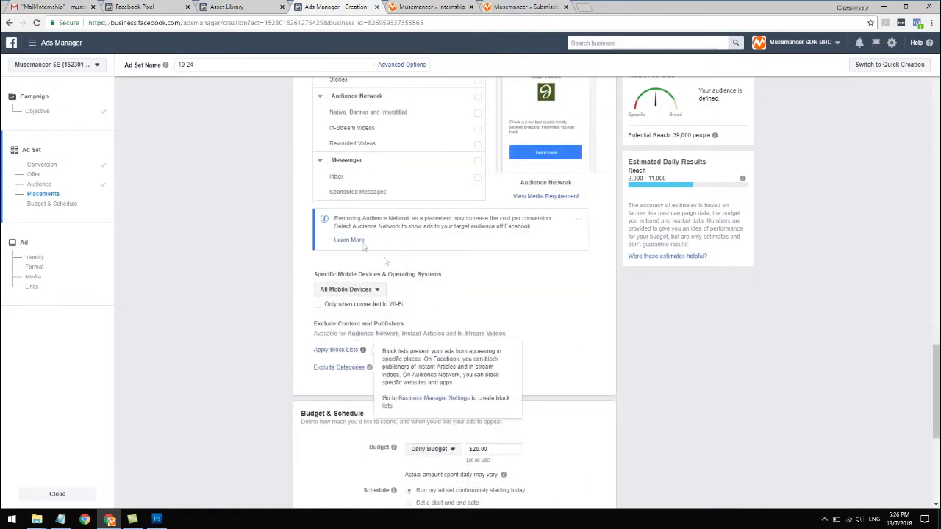
scroll(247, 297, down, 4)
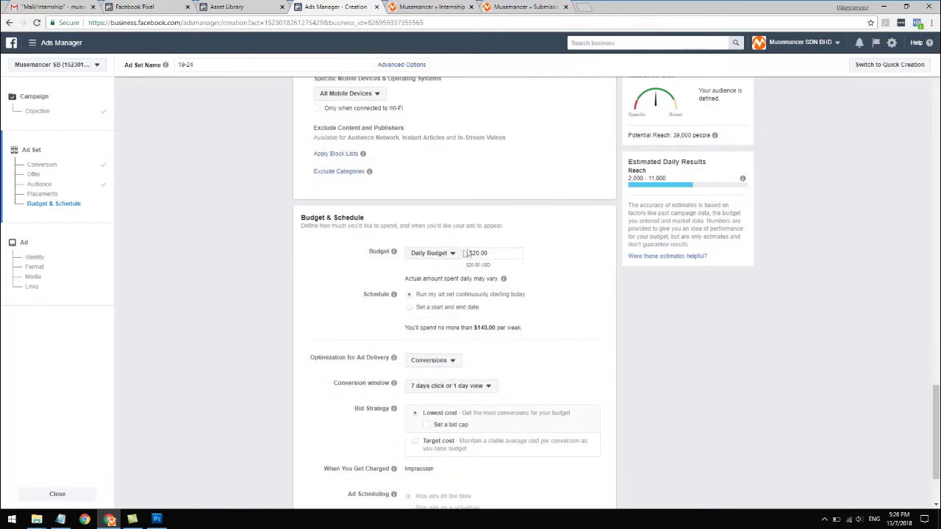
drag(481, 253, 474, 252)
text(5)
click(465, 240)
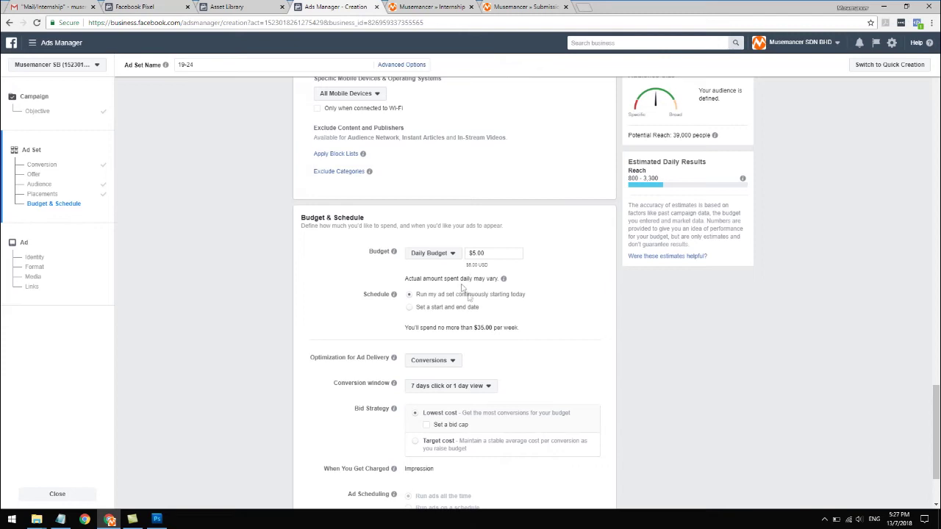
scroll(482, 314, down, 2)
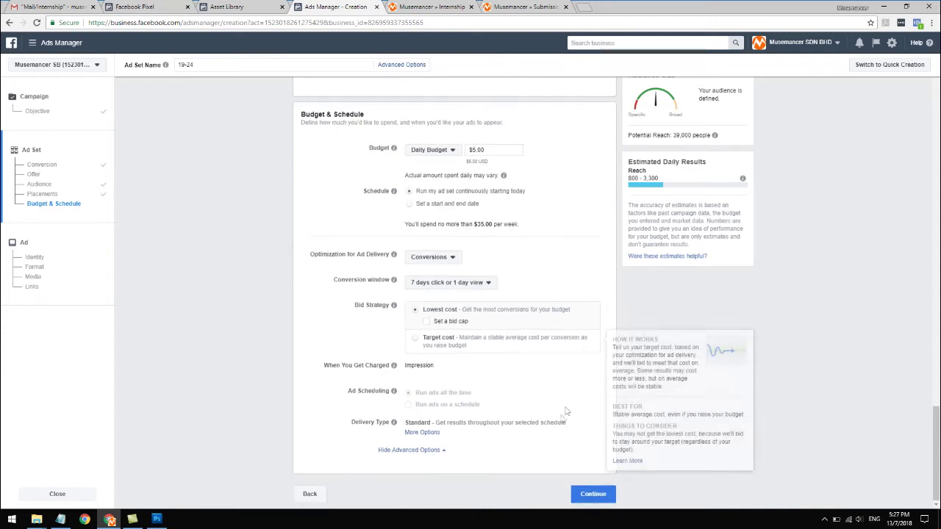
click(587, 499)
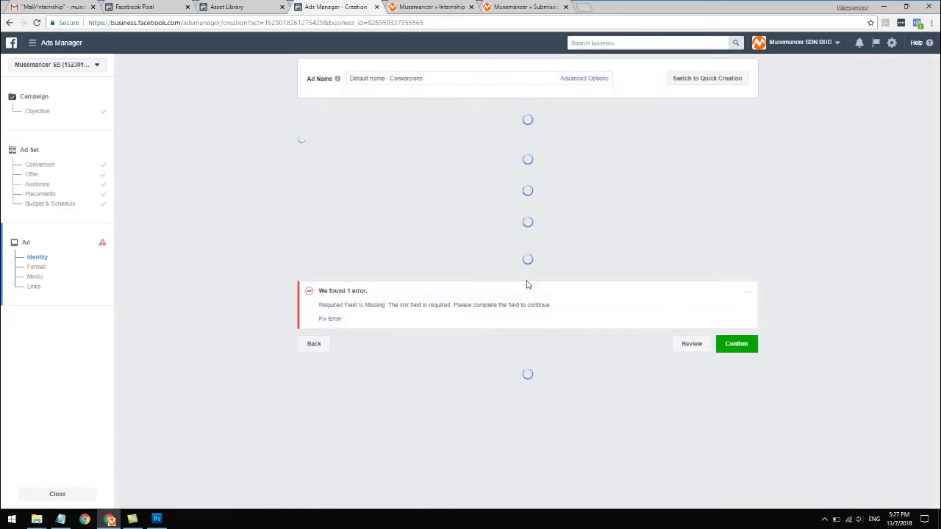
scroll(384, 320, down, 10)
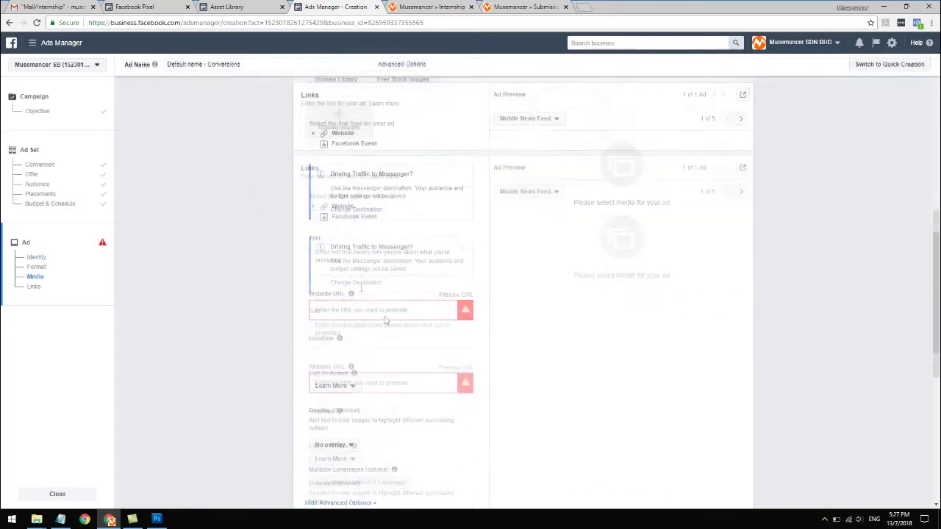
scroll(384, 321, down, 5)
click(309, 447)
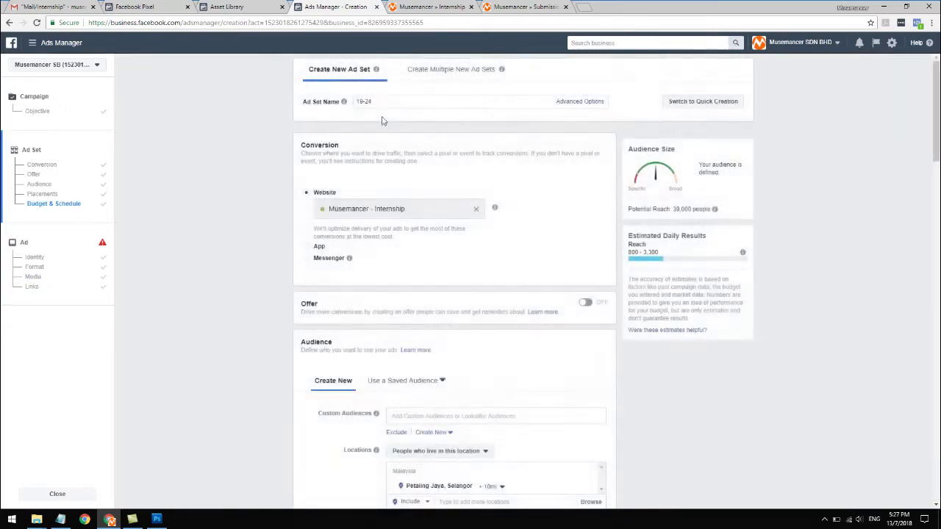
- Rename the ad set as 19-24 MF Internship
scroll(381, 169, up, 20)
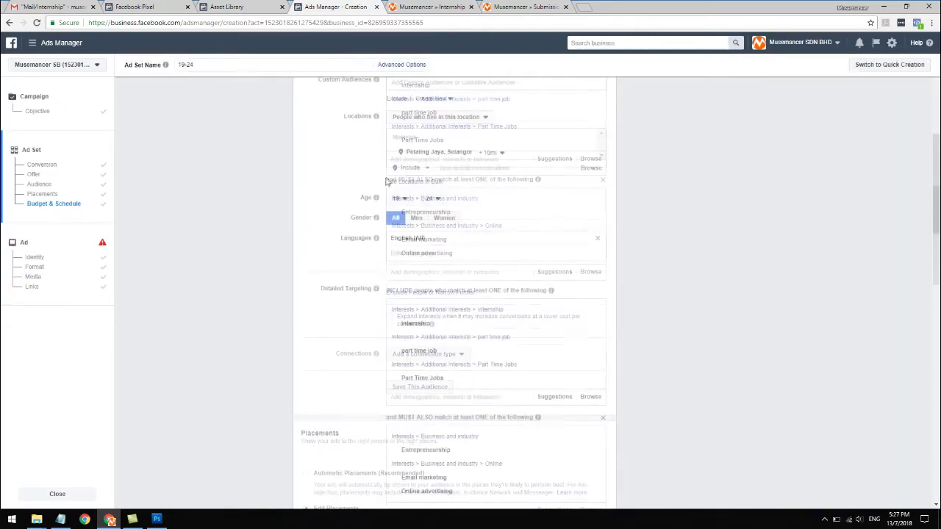
click(376, 102)
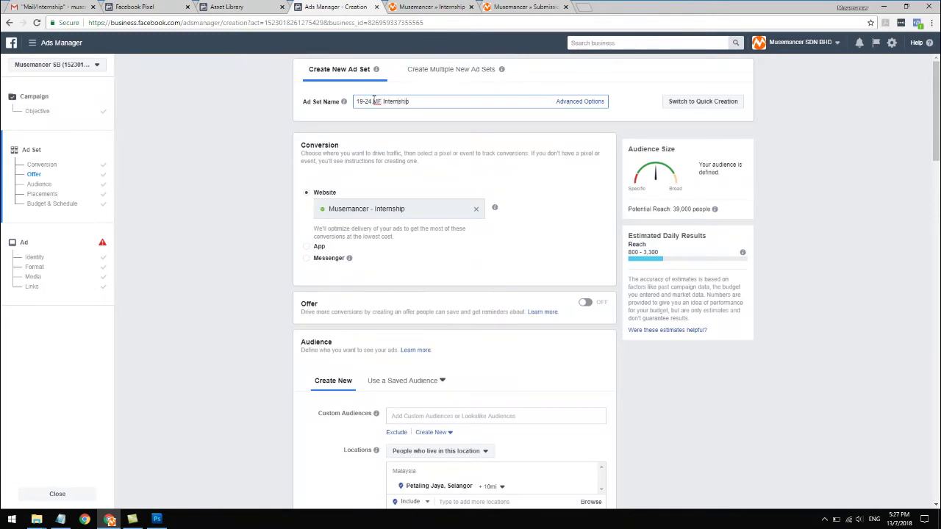
scroll(441, 250, down, 10)
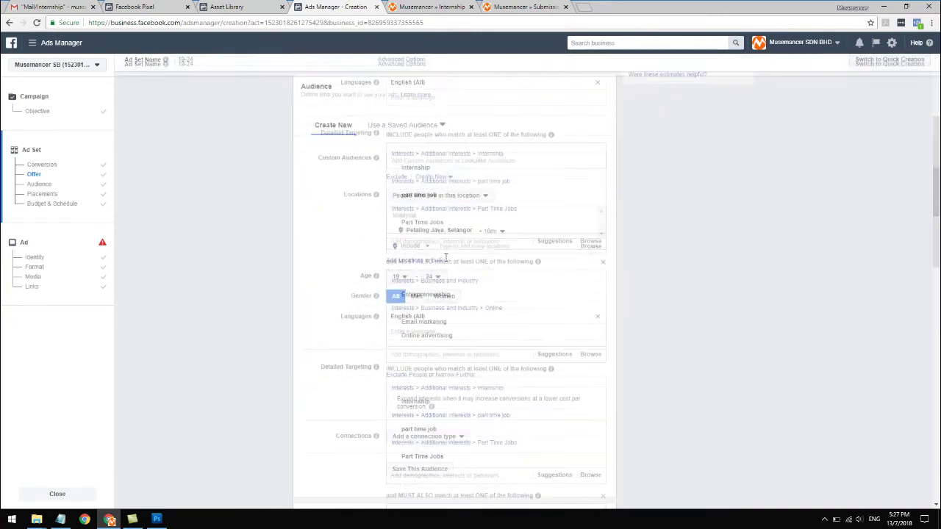
- Rename the ad set as FB IG 19-24 MF Internship
scroll(444, 261, up, 10)
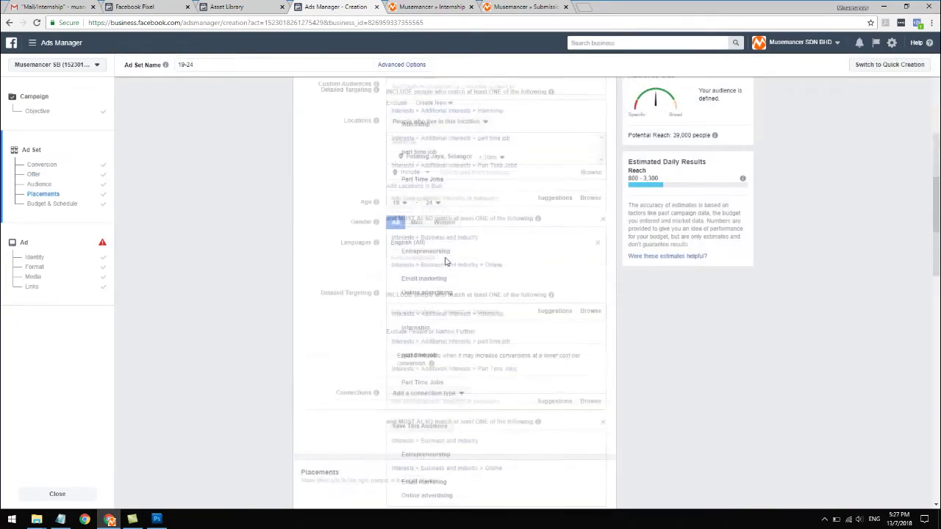
text(FB IG)
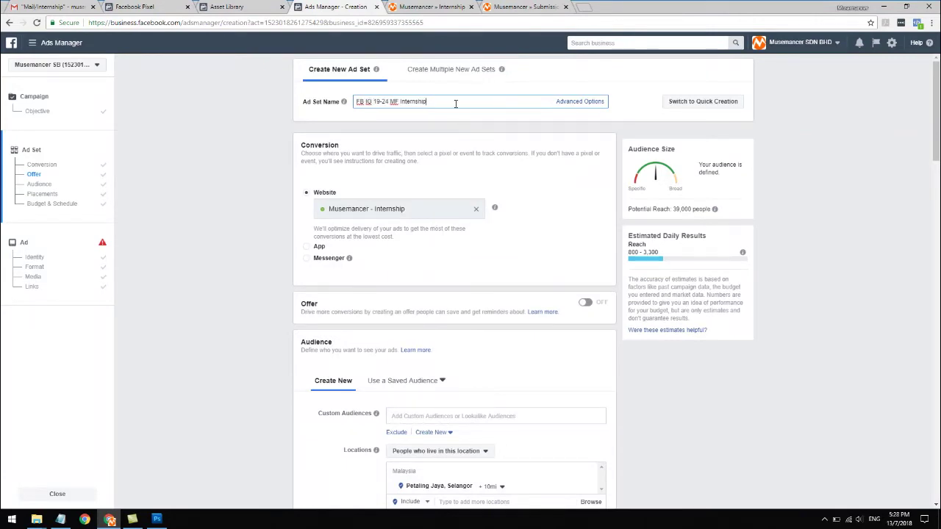
mouse_move(343, 104)
click(324, 116)
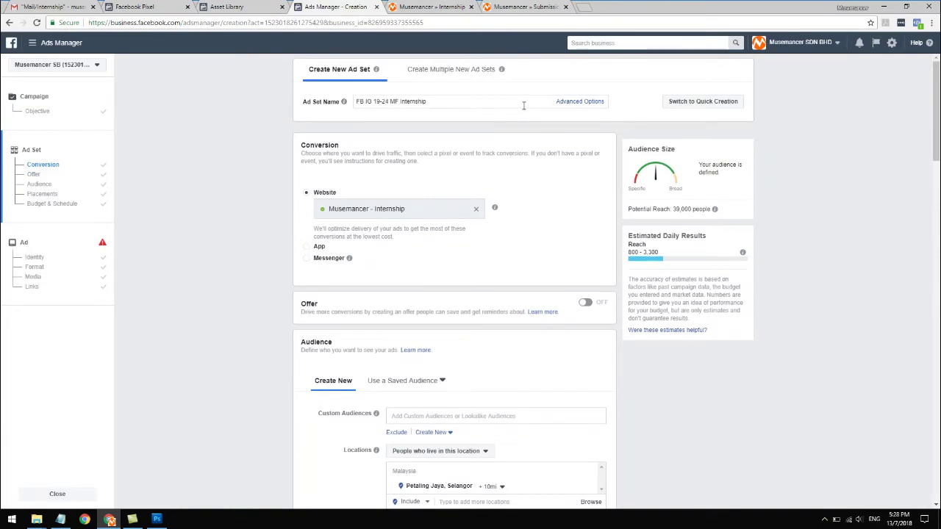
- Continue to the ad level and choose the musemancer Instagram account as the ad's Instagram identity
scroll(455, 191, down, 20)
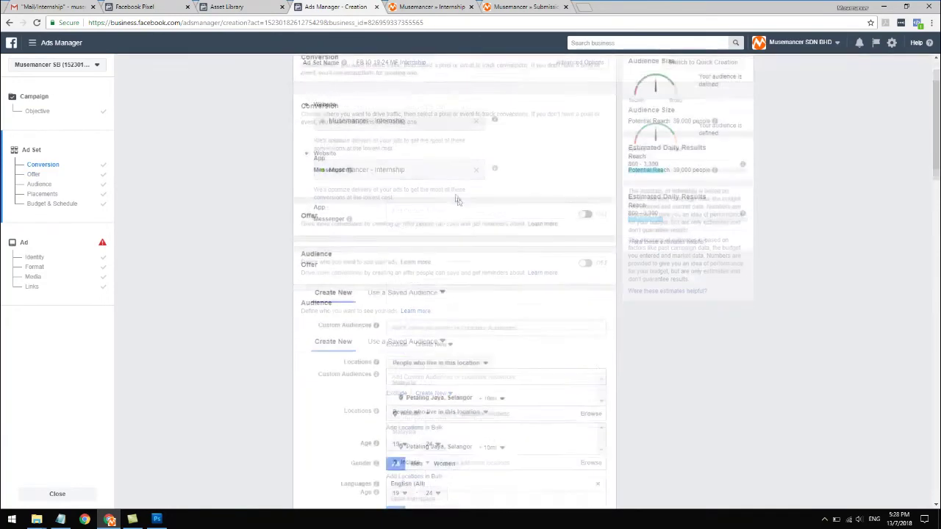
click(597, 494)
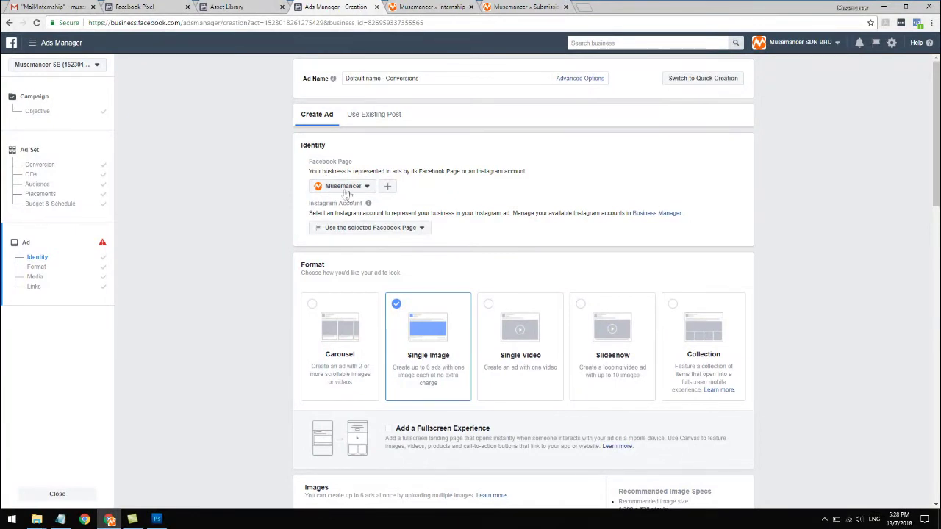
click(355, 230)
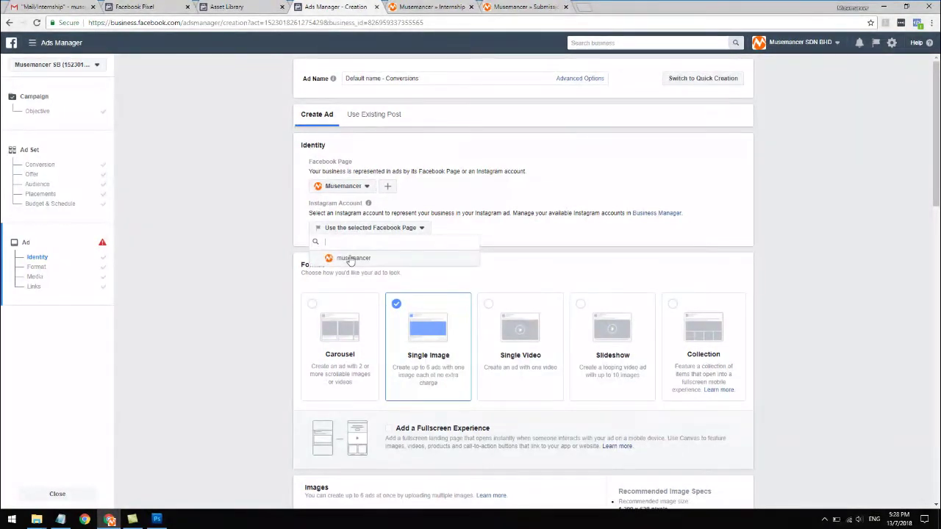
click(351, 259)
scroll(282, 233, down, 2)
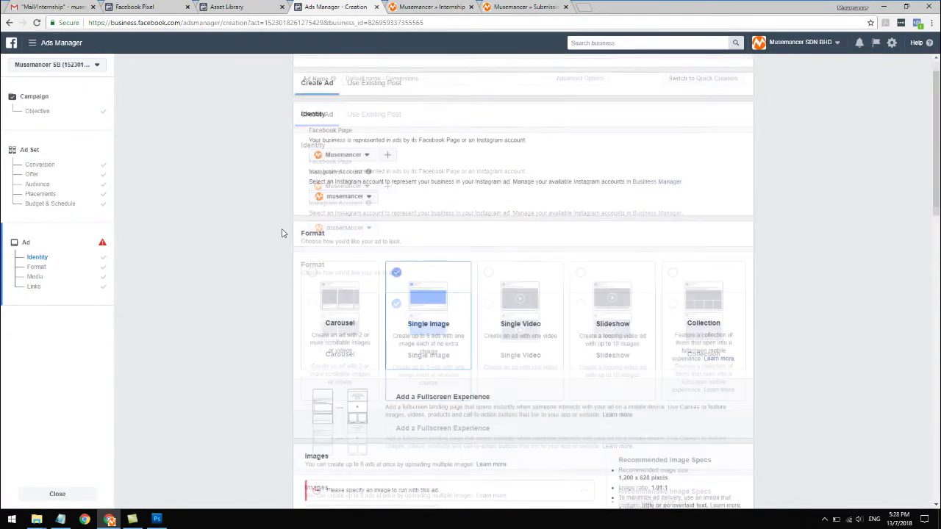
- Look through the account's existing images in the ad image library without choosing one
scroll(414, 258, down, 4)
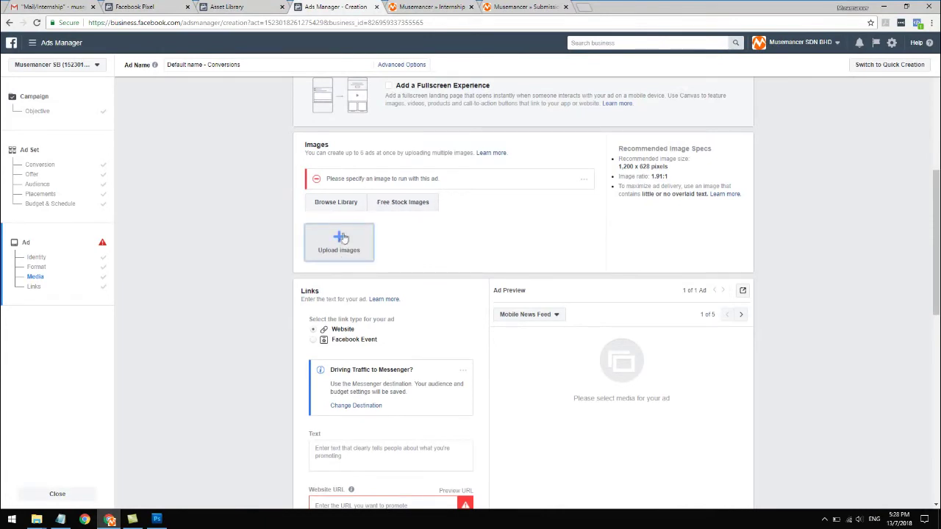
click(336, 205)
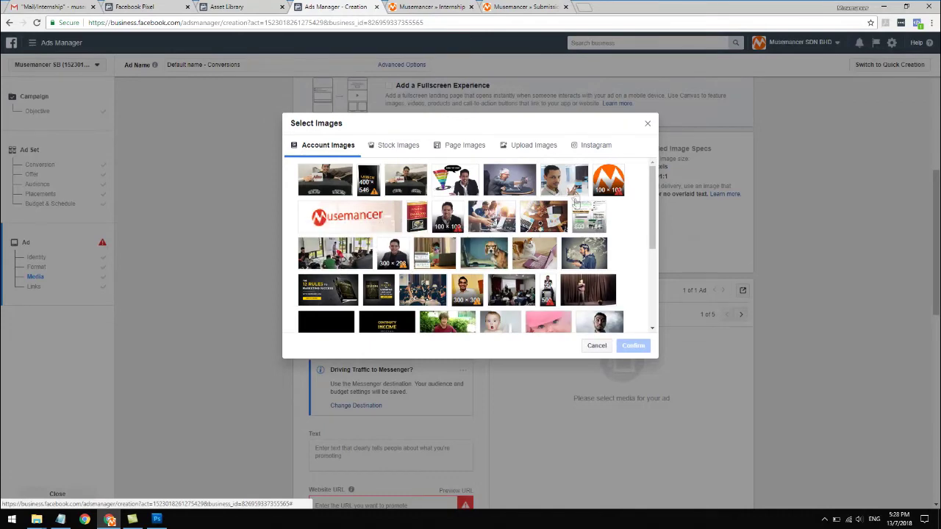
scroll(485, 258, down, 5)
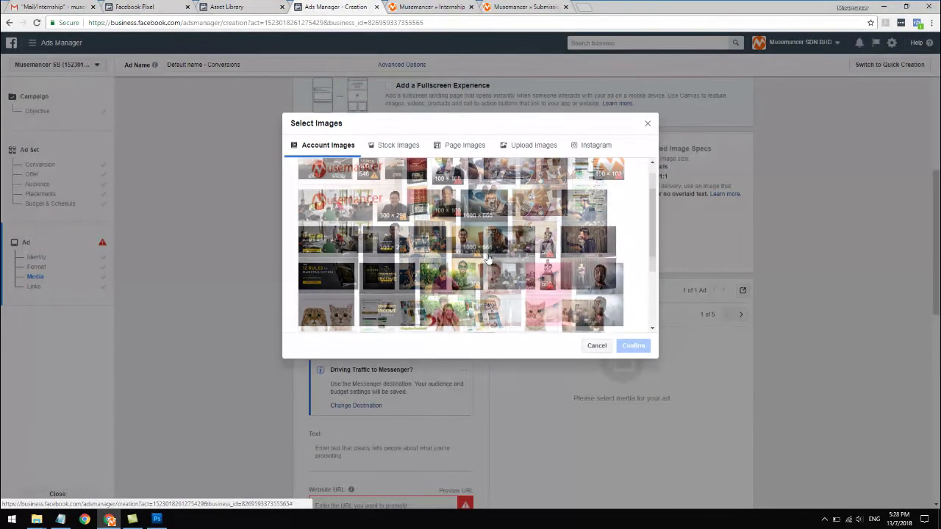
scroll(441, 250, up, 5)
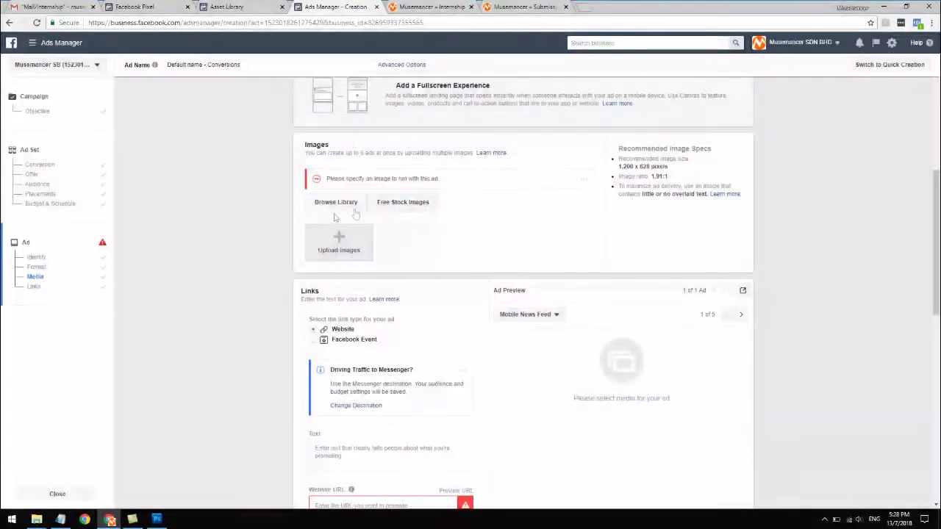
click(335, 204)
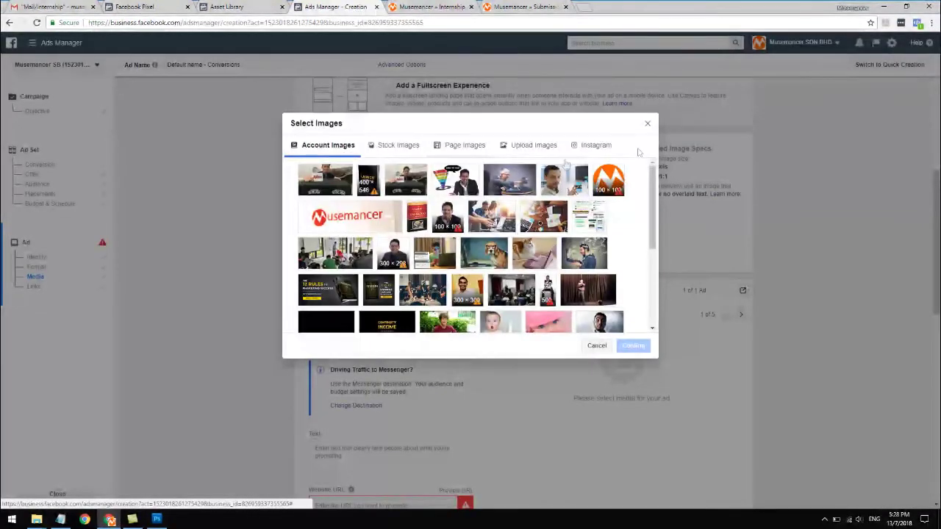
click(647, 123)
- Upload the FBAd01 image from the Desktop folder as the ad's image
click(334, 248)
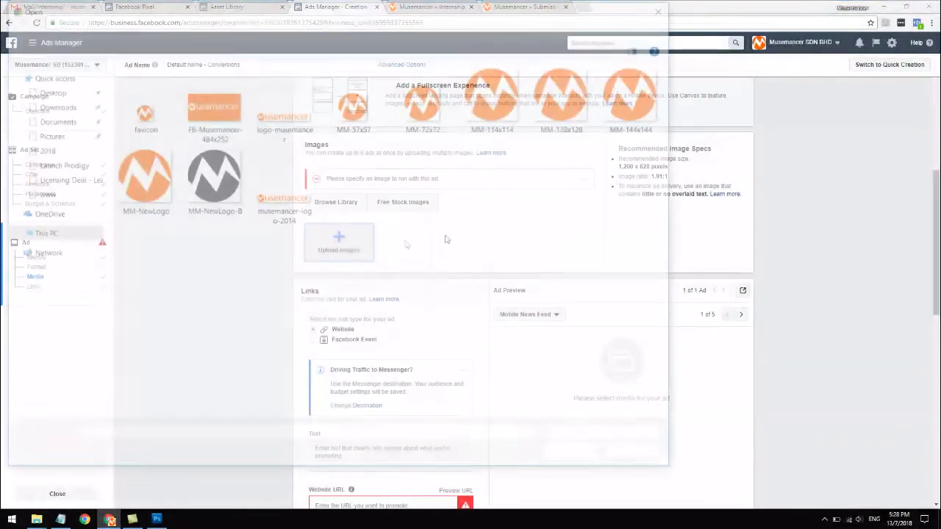
key(alt+Up)
key(alt+Up)
key(alt+Up)
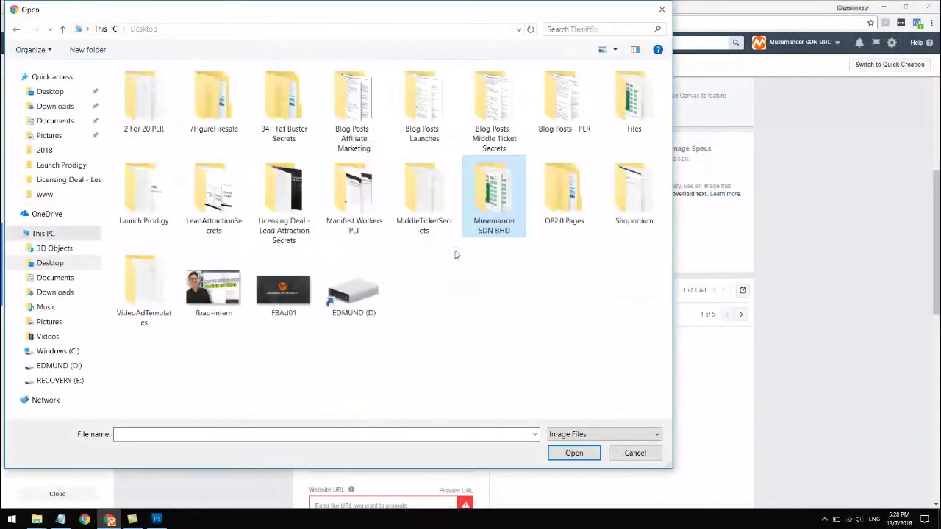
double_click(484, 327)
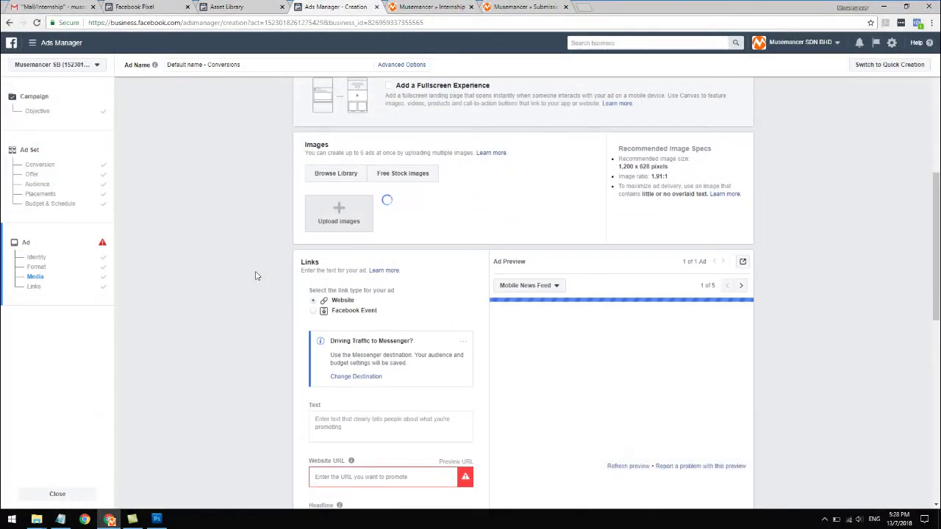
scroll(256, 276, down, 1)
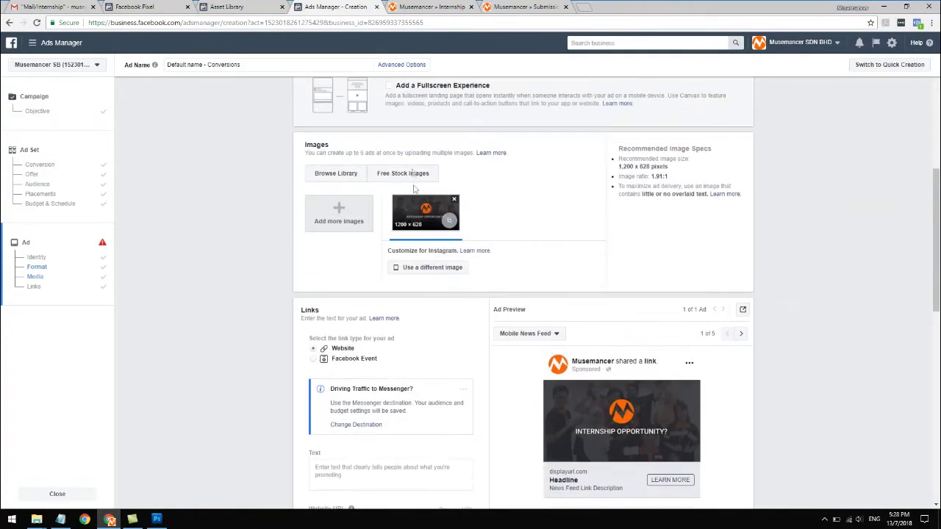
- Switch to the desktop and copy all of the prepared ad copy from the FBAd01 text file
scroll(361, 242, down, 1)
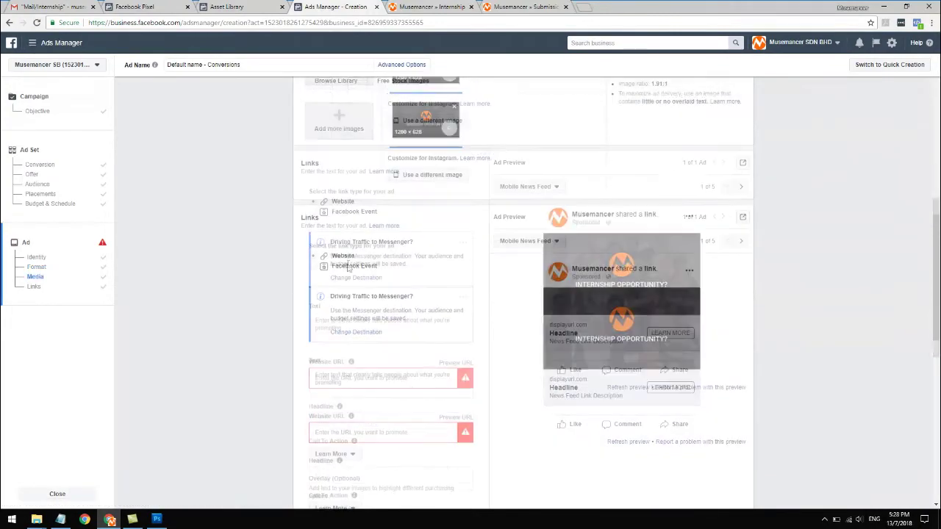
click(355, 230)
click(883, 7)
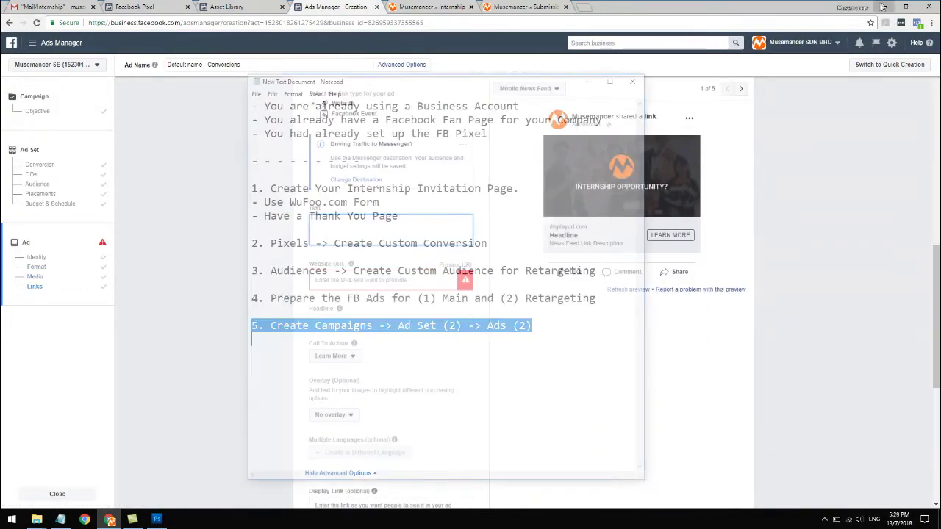
click(869, 25)
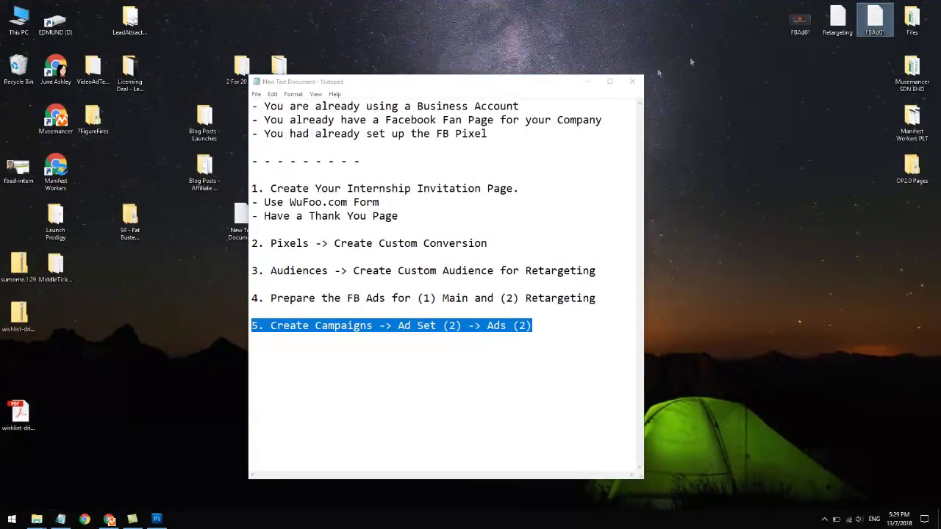
double_click(874, 33)
key(ctrl+a)
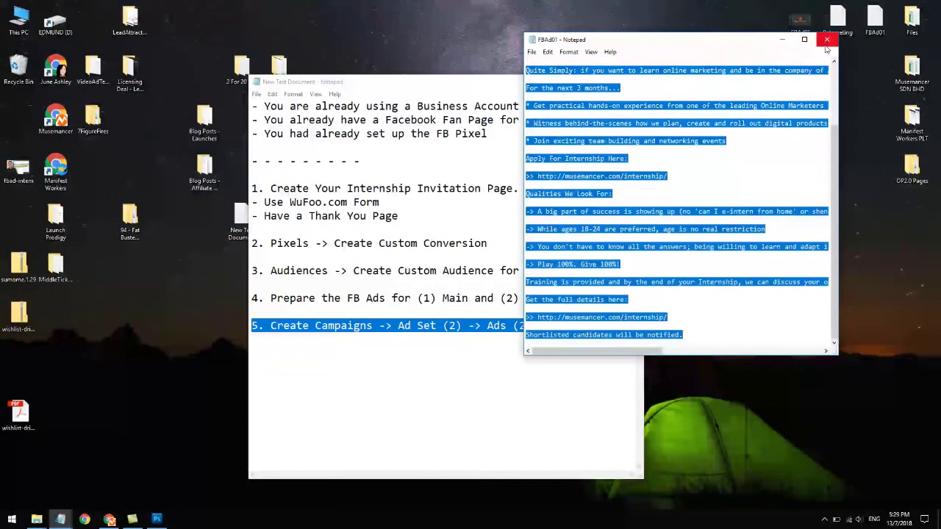
click(827, 40)
- Return to Ads Manager in Chrome and paste the copied ad copy as the ad's text
click(109, 519)
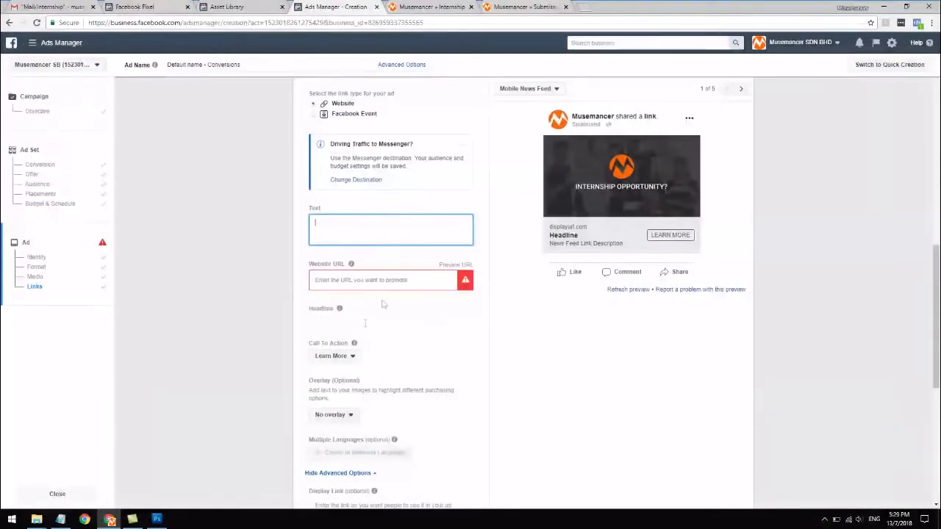
key(ctrl+v)
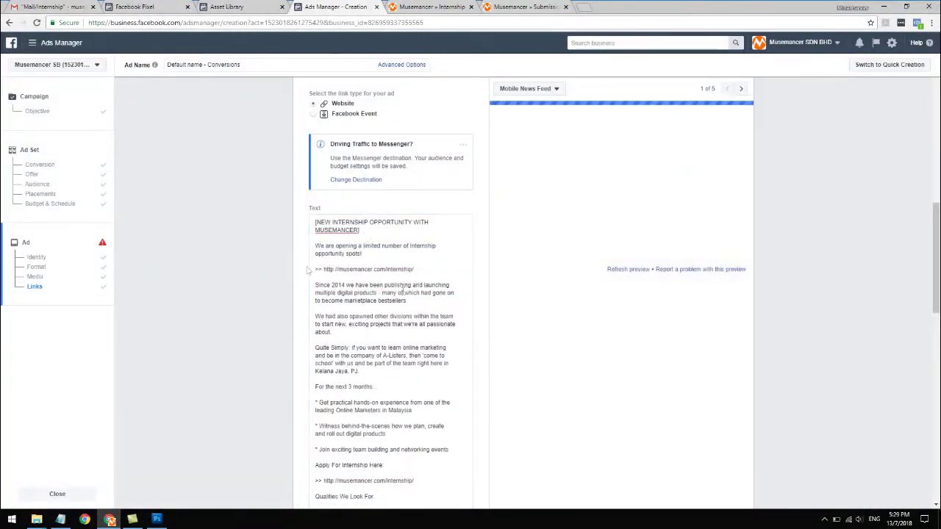
click(249, 269)
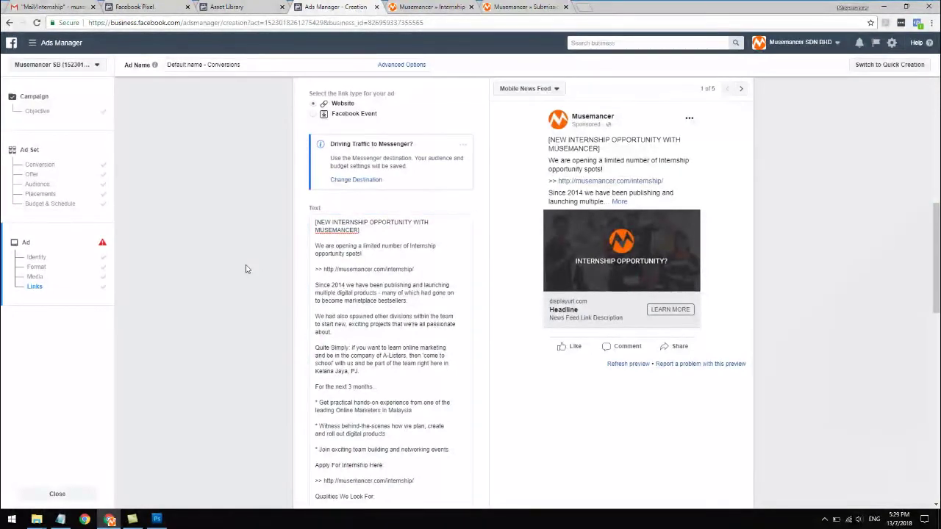
scroll(248, 270, down, 4)
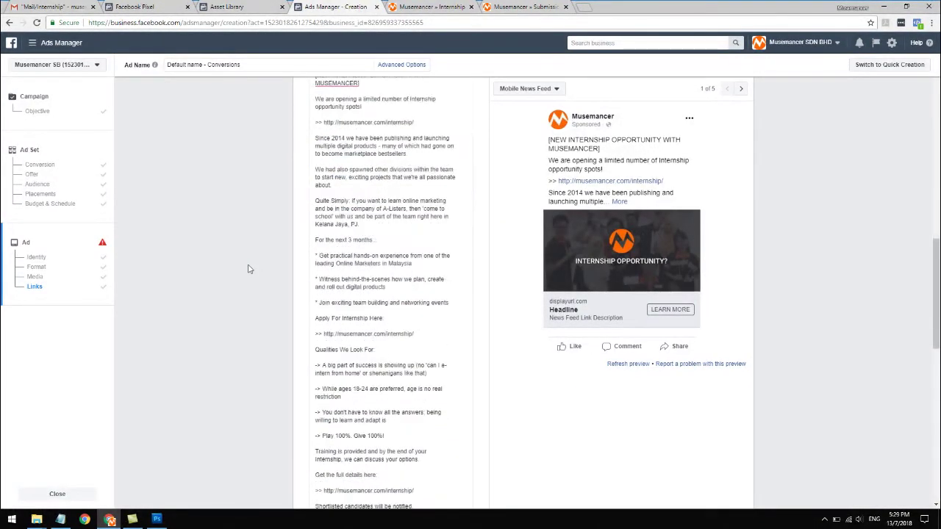
click(321, 190)
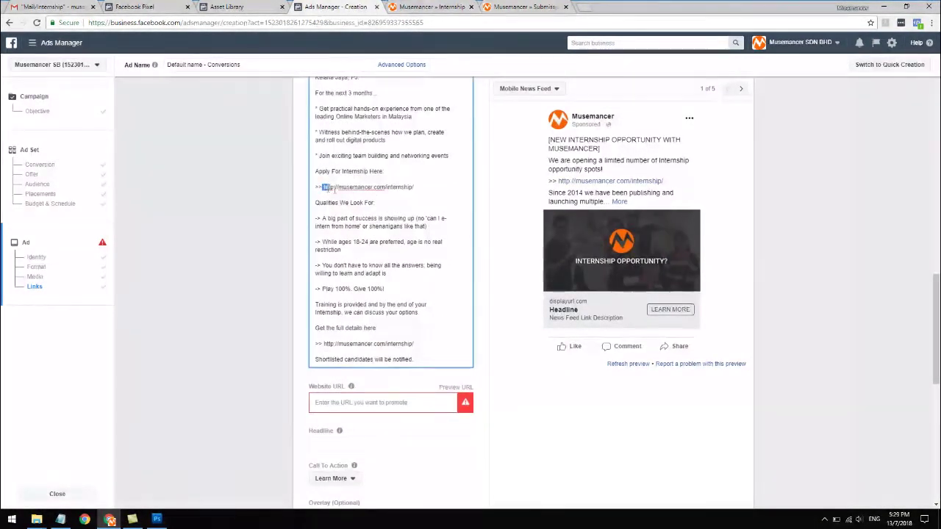
mouse_move(424, 192)
mouse_down()
mouse_move(360, 188)
mouse_move(415, 188)
mouse_up()
key(ctrl+c)
click(321, 196)
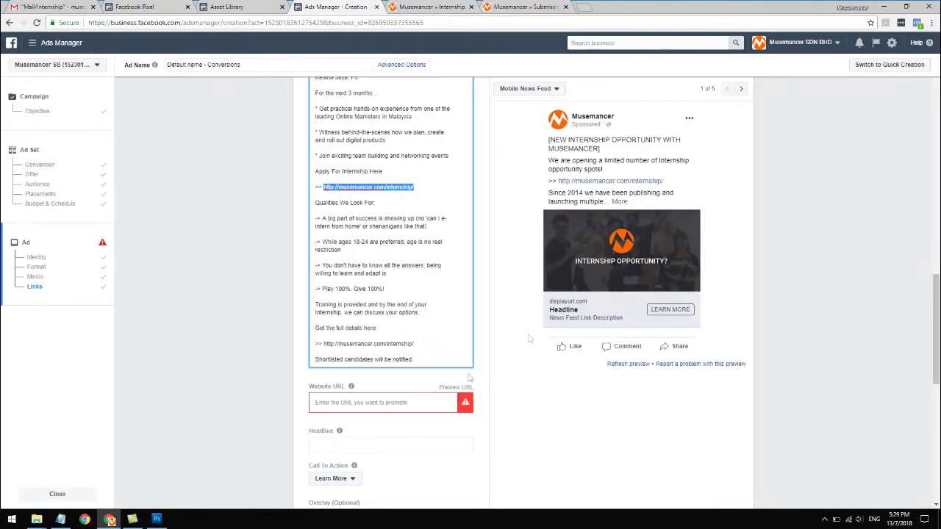
click(417, 405)
key(ctrl+v)
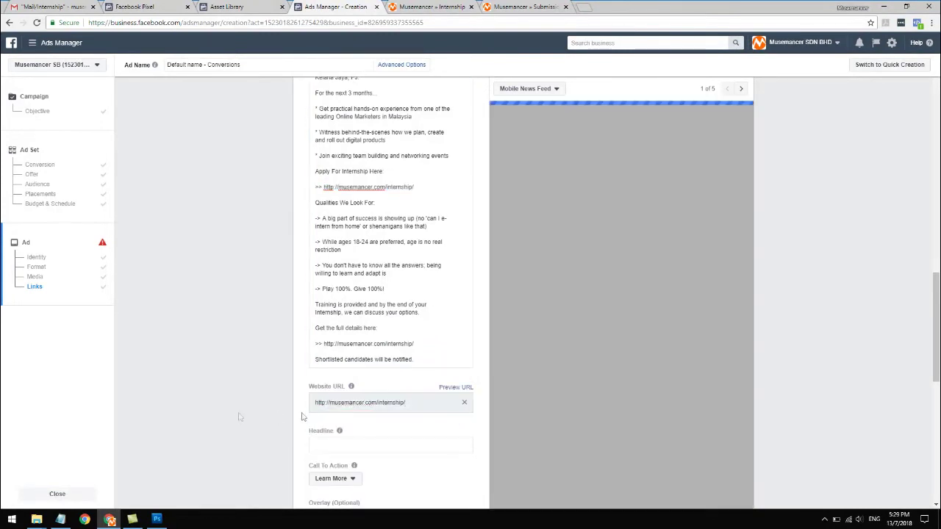
- Set the ad's headline to Internship Opportunity
scroll(374, 399, down, 1)
click(368, 395)
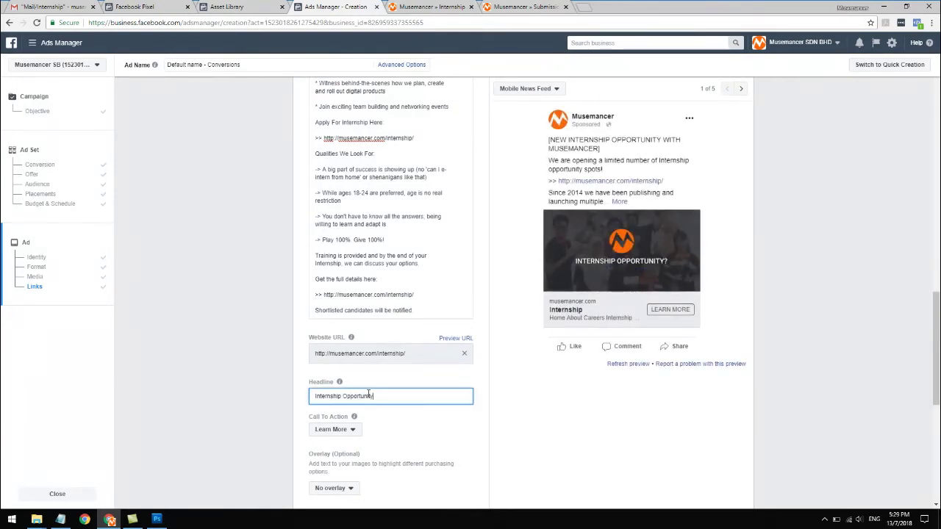
text(Opportunity)
click(208, 360)
- Set the ad's call to action to Apply Now
scroll(216, 360, down, 1)
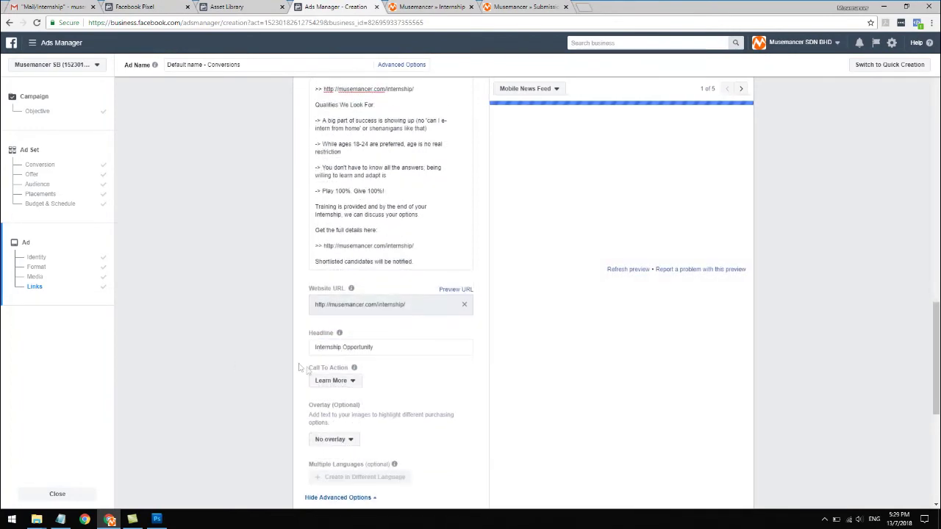
click(330, 380)
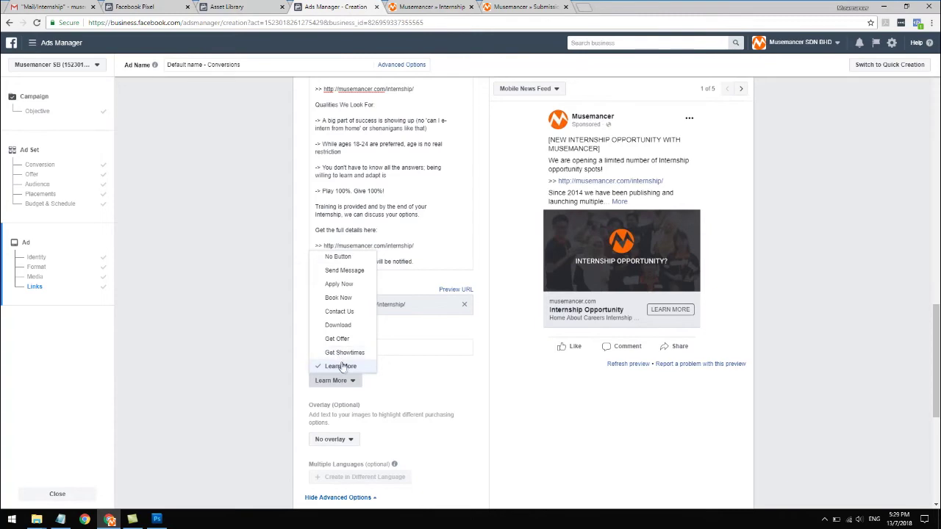
click(339, 283)
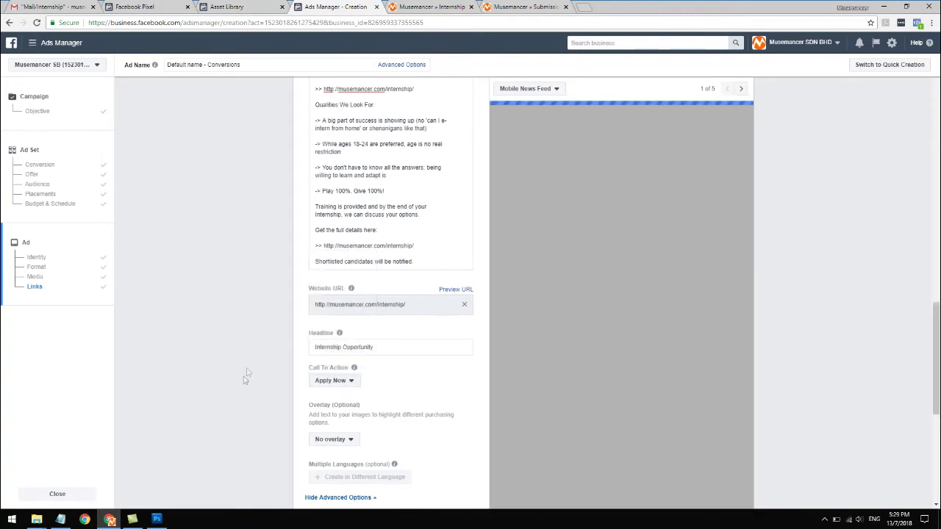
scroll(450, 333, down, 1)
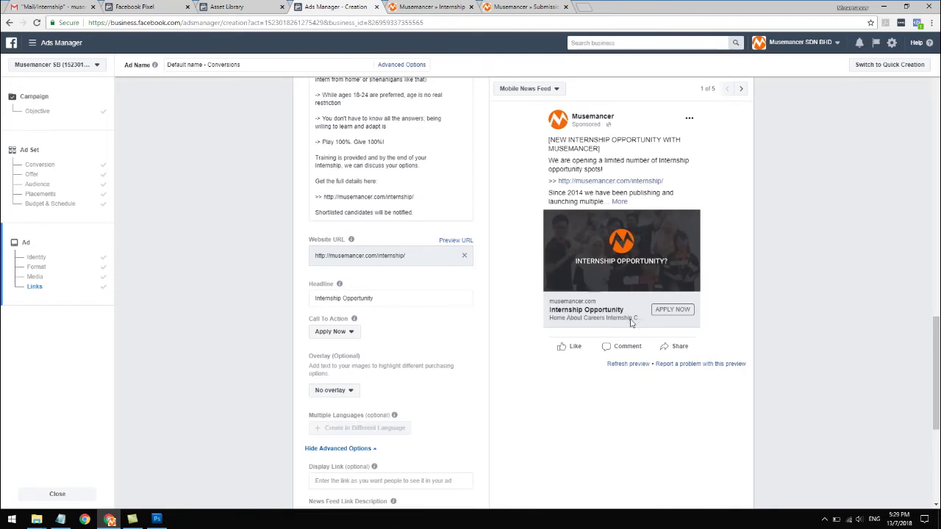
scroll(432, 325, down, 2)
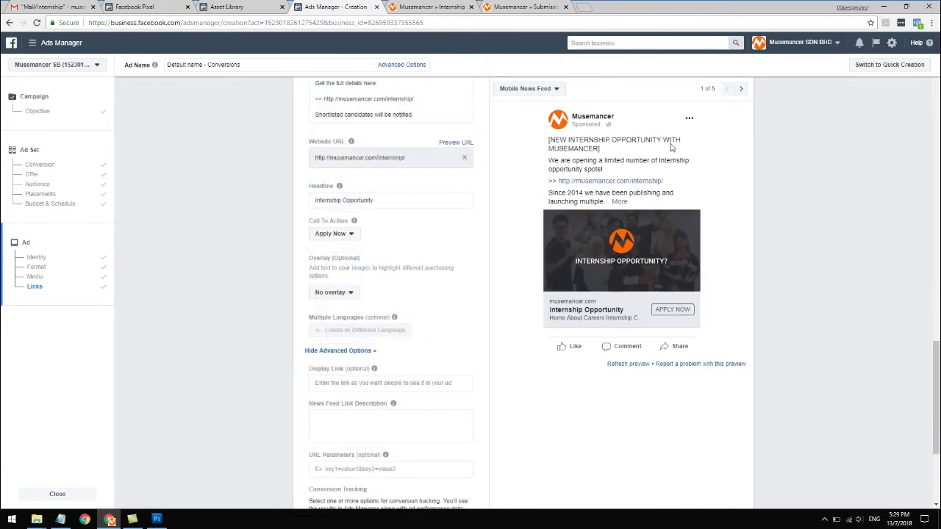
click(362, 382)
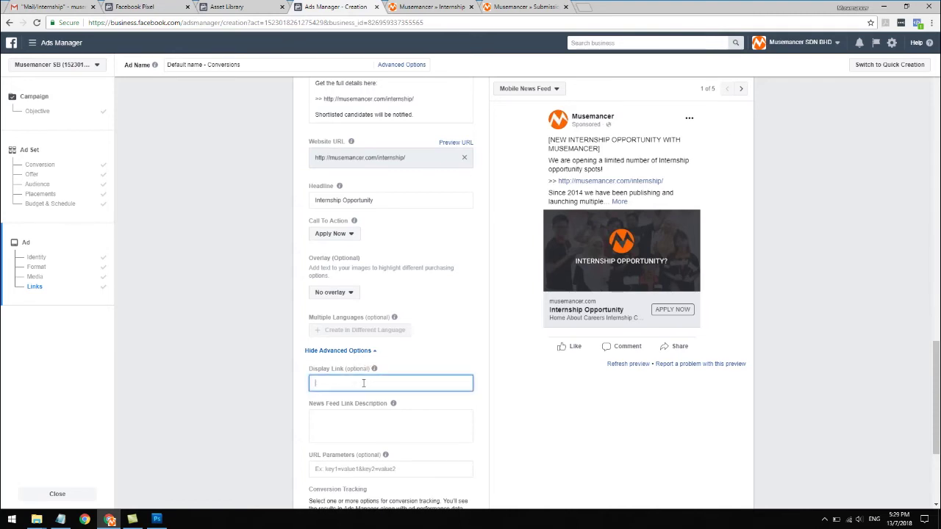
click(189, 380)
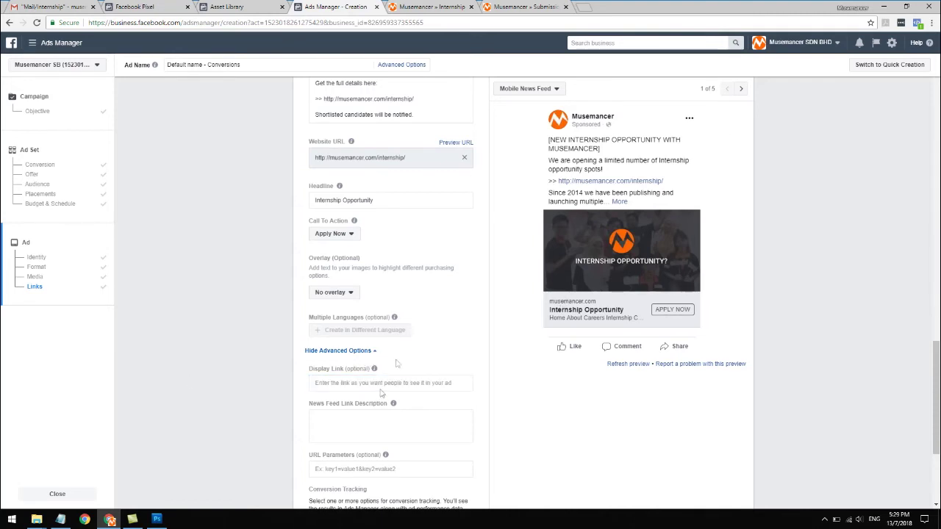
- Enter "Spots are limited to this amazing Internship Program." as the ad's News Feed link description
click(378, 417)
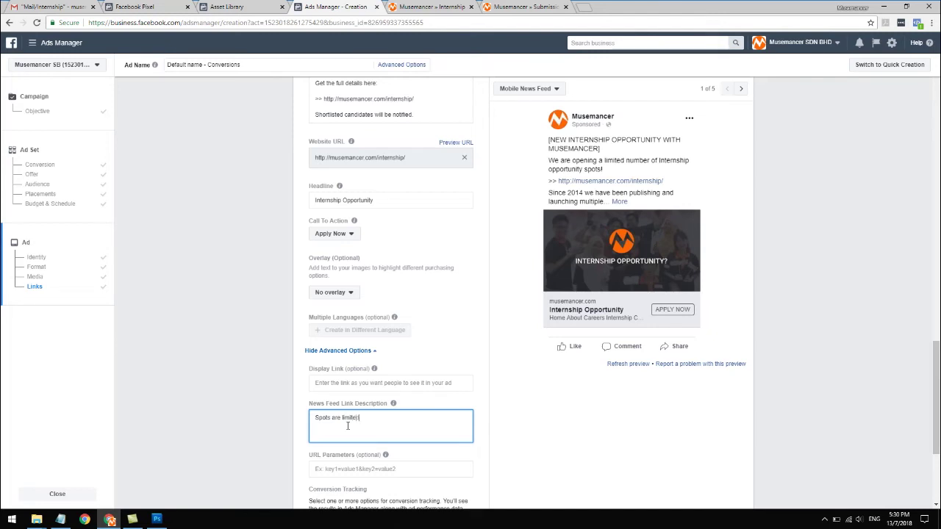
text(amozing opp)
key(BackSpace)
key(BackSpace)
key(BackSpace)
text(Internship Program.)
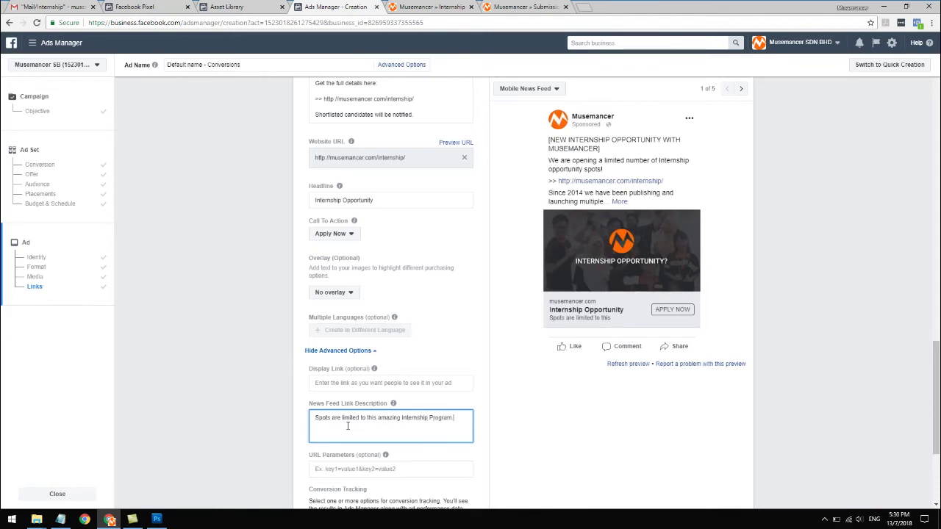
click(286, 392)
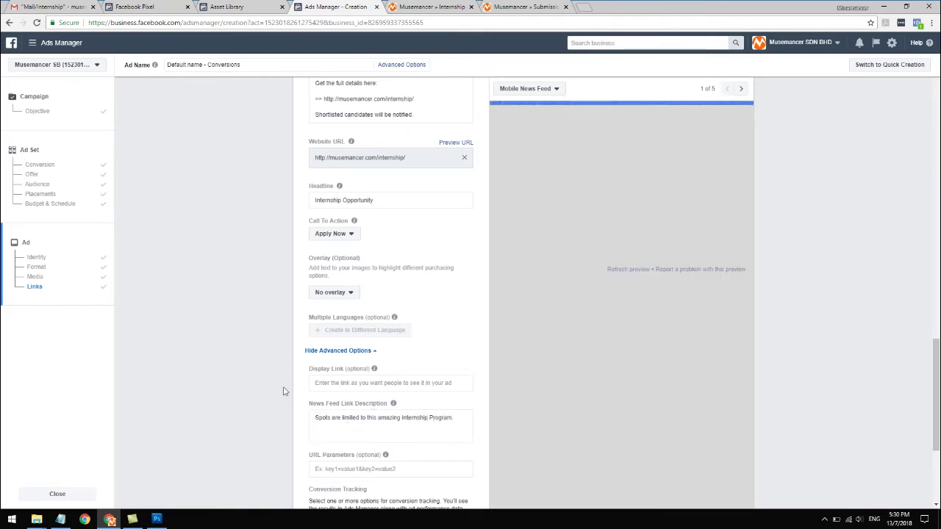
- Review the ad's previews across its placements, including Feature Phone, Instant Articles and Desktop News Feed
scroll(599, 327, up, 2)
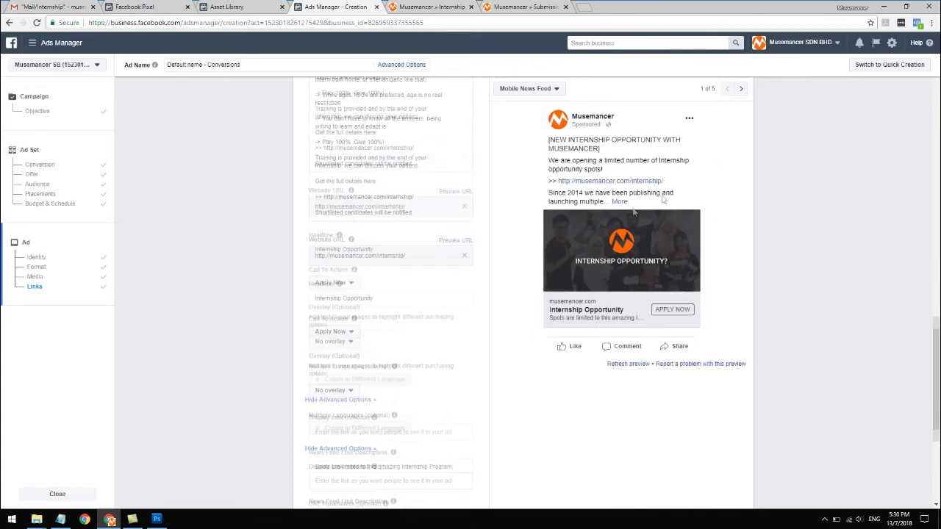
click(742, 89)
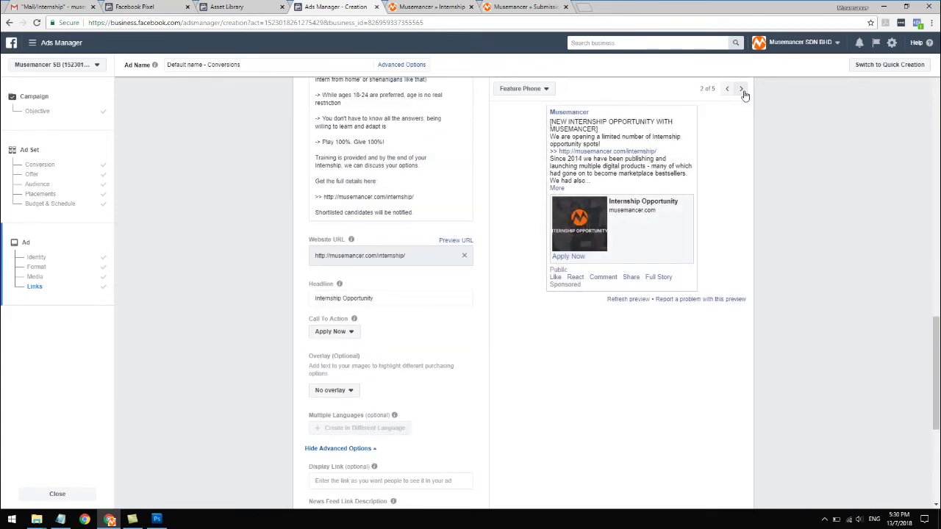
click(742, 89)
click(741, 89)
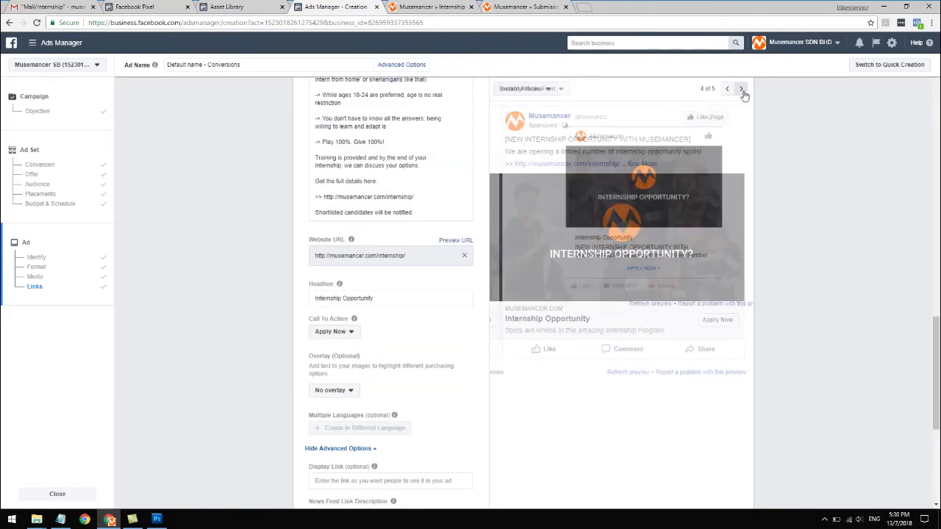
click(742, 89)
click(727, 89)
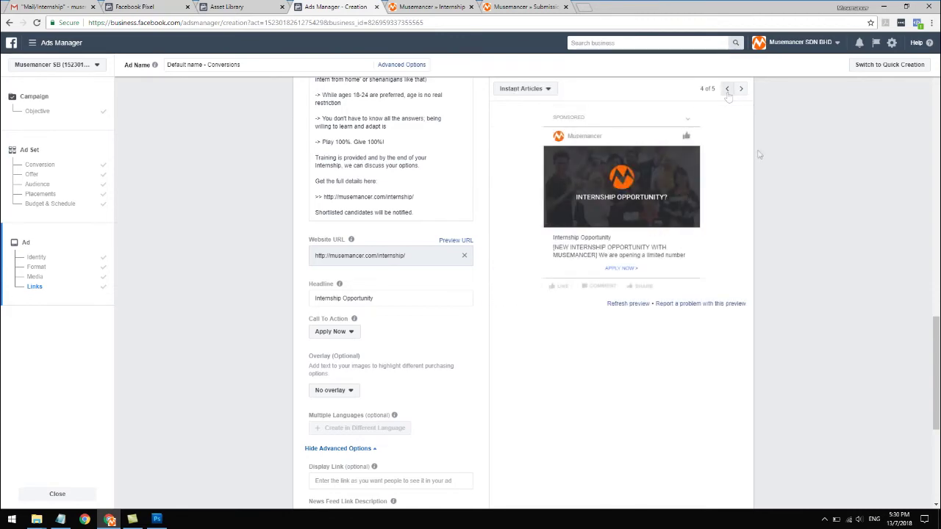
scroll(758, 165, up, 2)
click(727, 89)
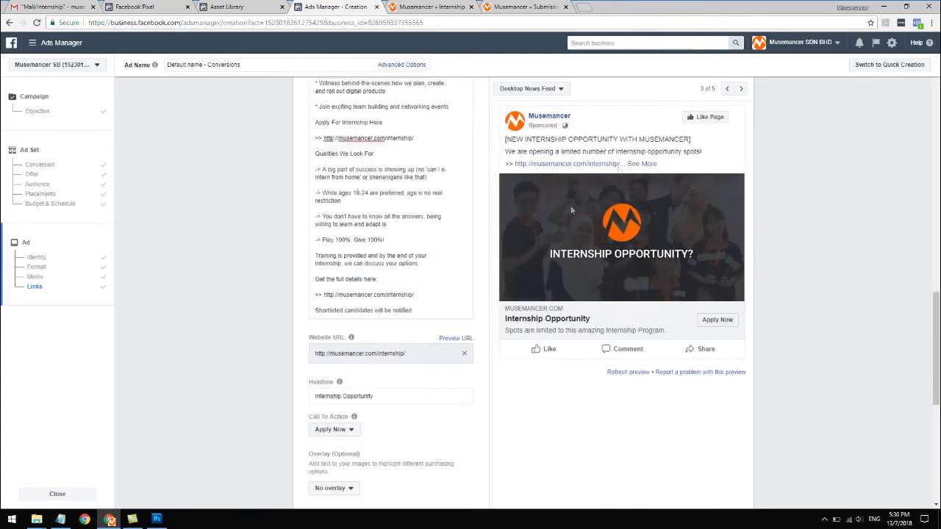
scroll(570, 206, down, 5)
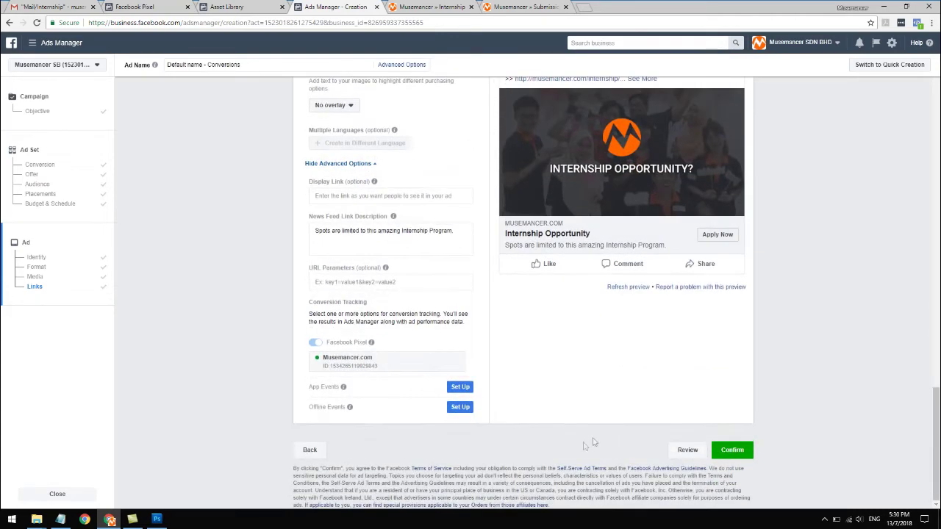
- Name the ad Ad1 and confirm the campaign for publishing
scroll(607, 418, up, 15)
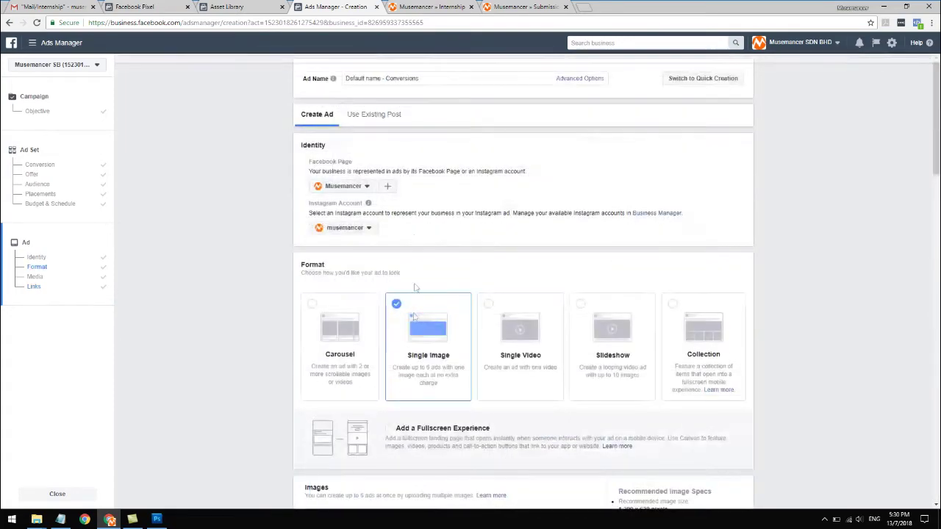
scroll(594, 237, down, 10)
scroll(638, 265, up, 12)
triple_click(390, 79)
text(Ad1)
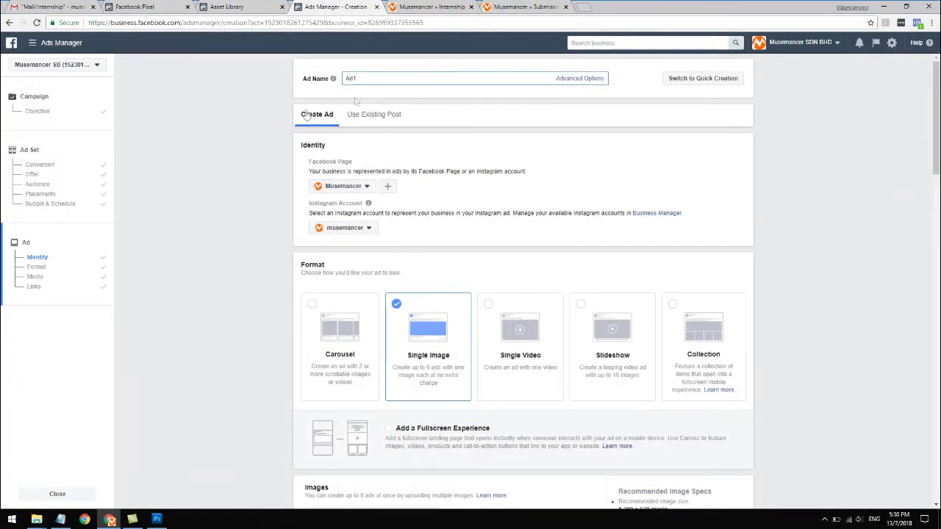
scroll(274, 129, down, 20)
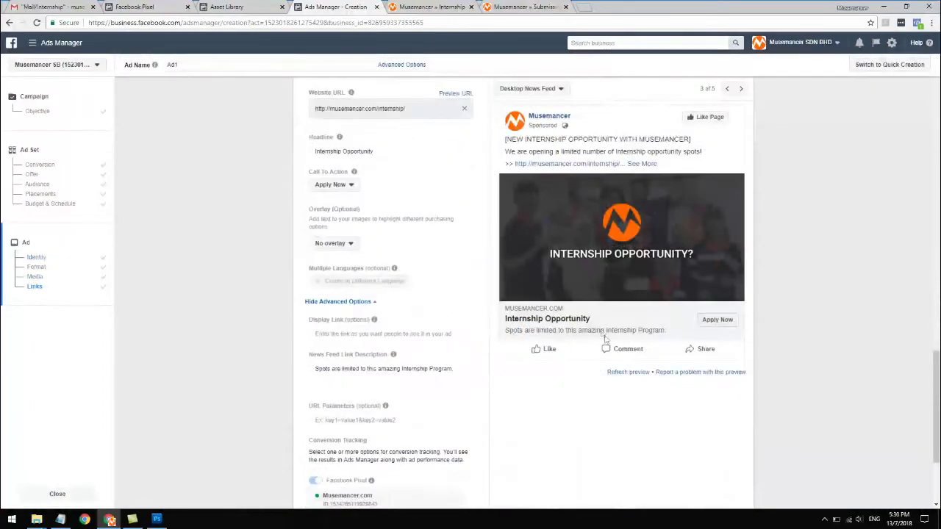
click(732, 451)
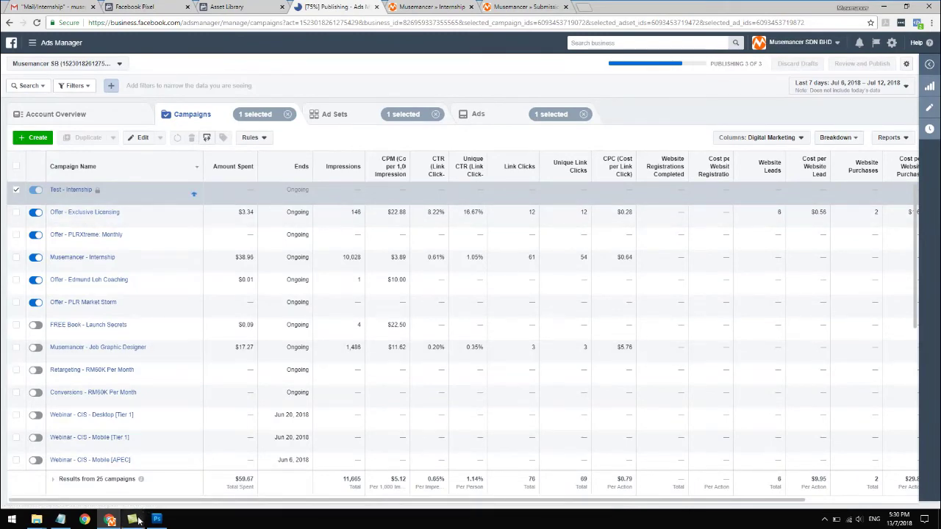
- Check the ad set and the ad inside the Test - Internship campaign, ending on its ad sets
click(352, 118)
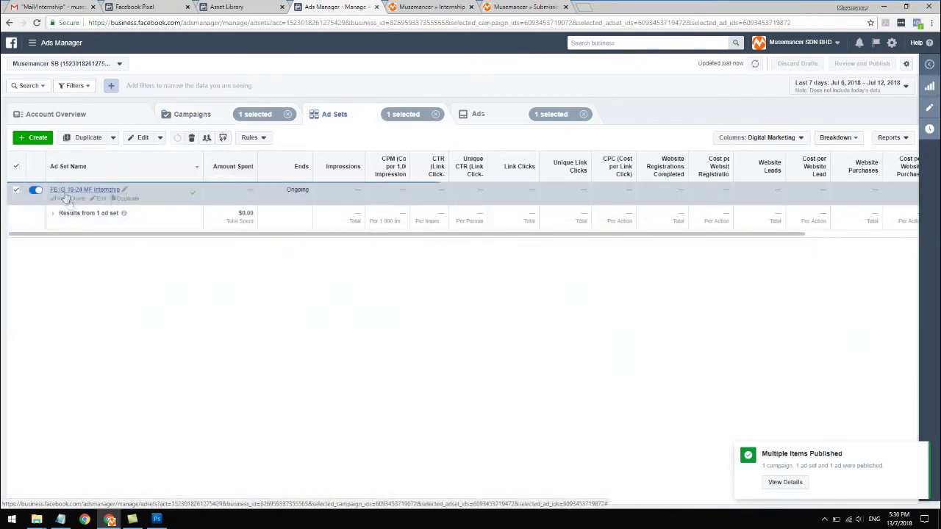
click(509, 114)
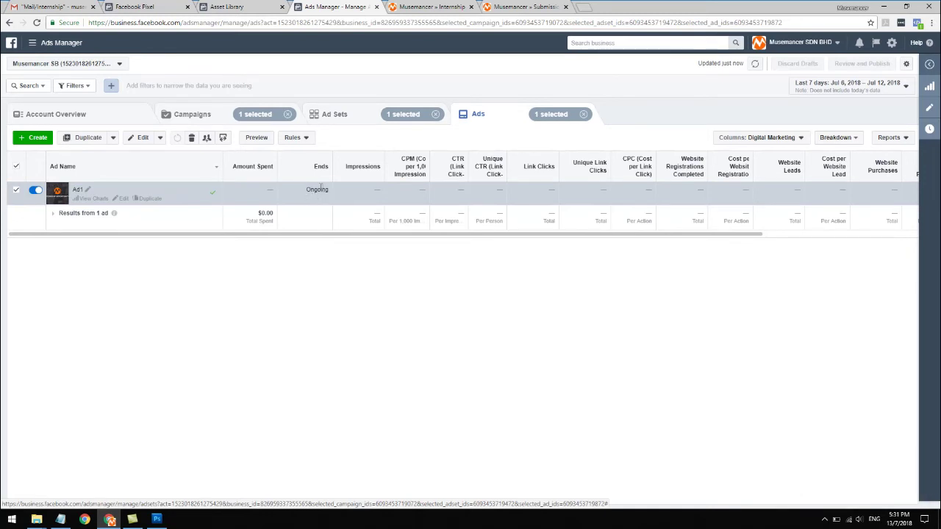
click(363, 119)
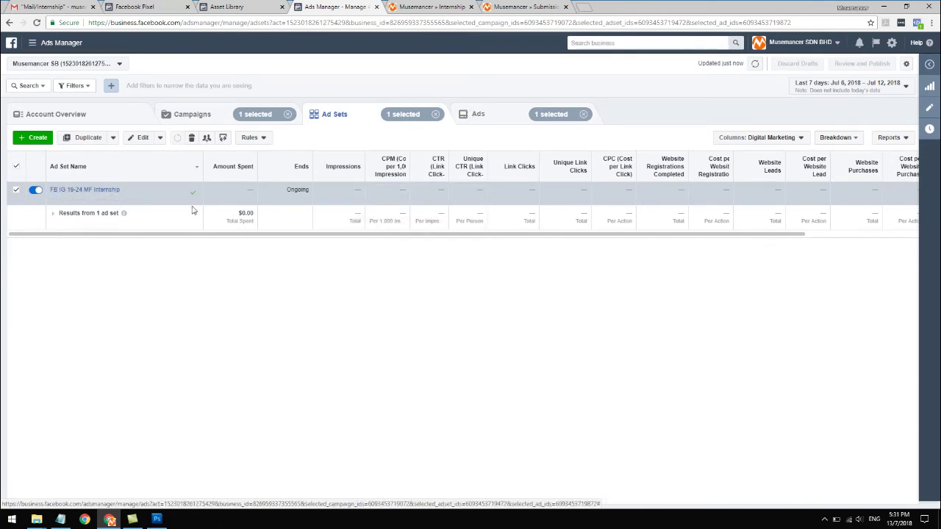
- Create a new ad set named Retargeting in the campaign and set its website conversion event to Musemancer - Internship
click(37, 141)
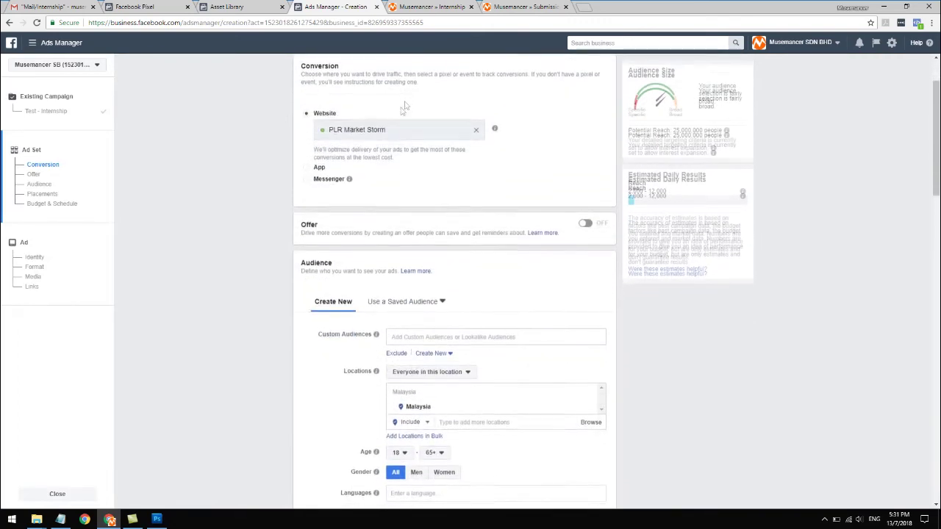
text(Retargeting)
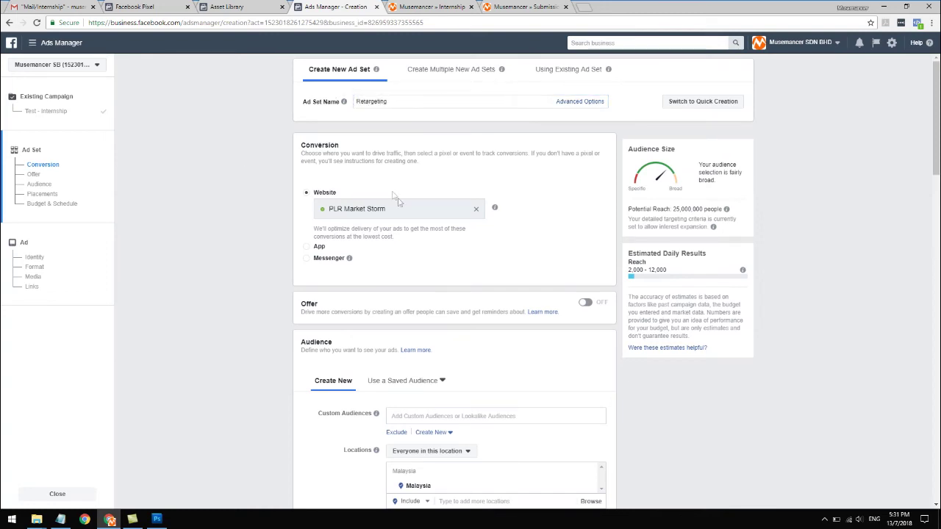
click(475, 212)
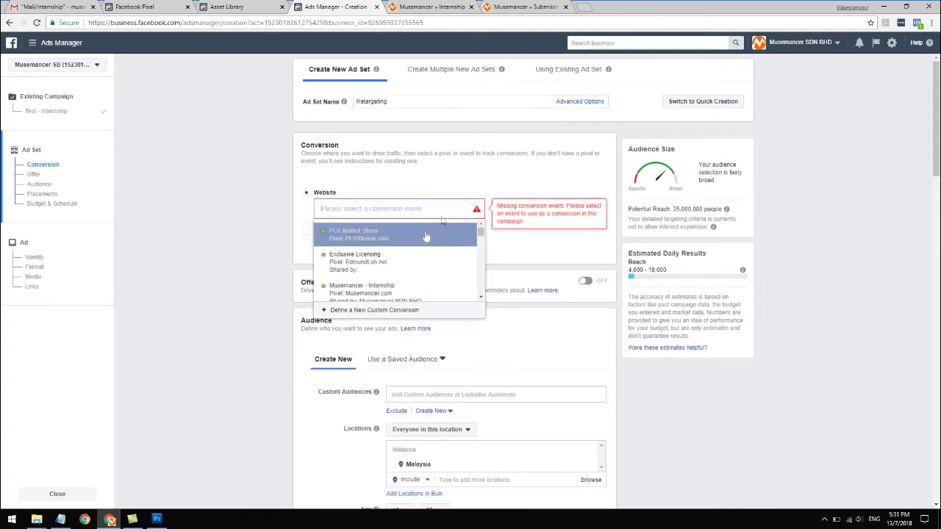
scroll(424, 263, down, 1)
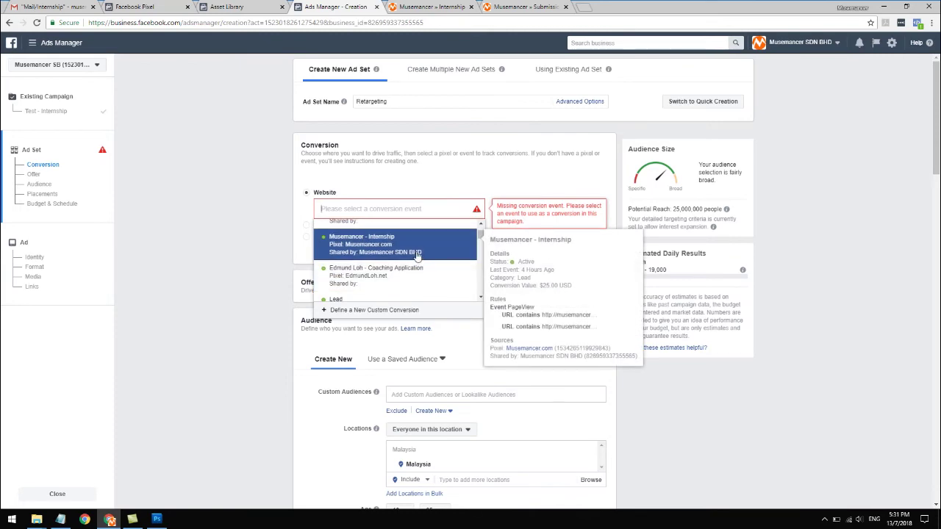
click(417, 255)
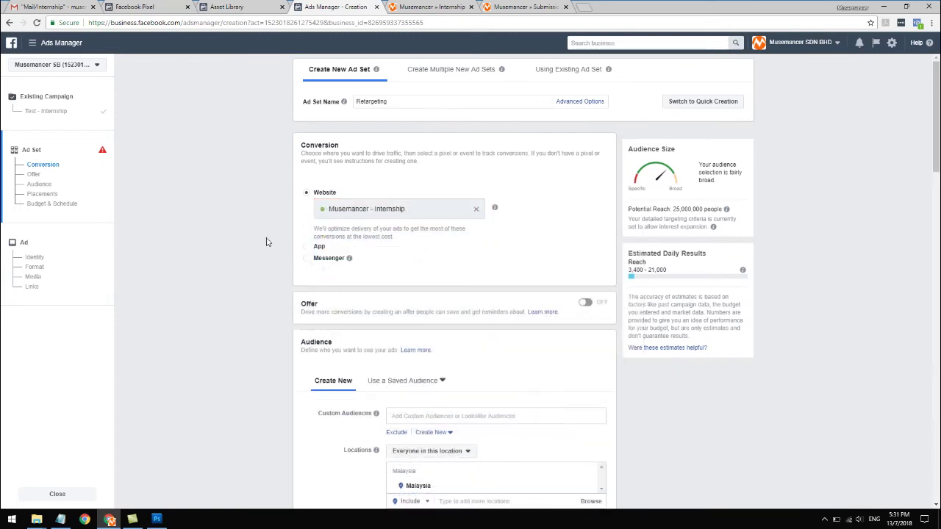
- Add the Musemancer - Internship website custom audience to the Retargeting ad set
scroll(384, 278, down, 2)
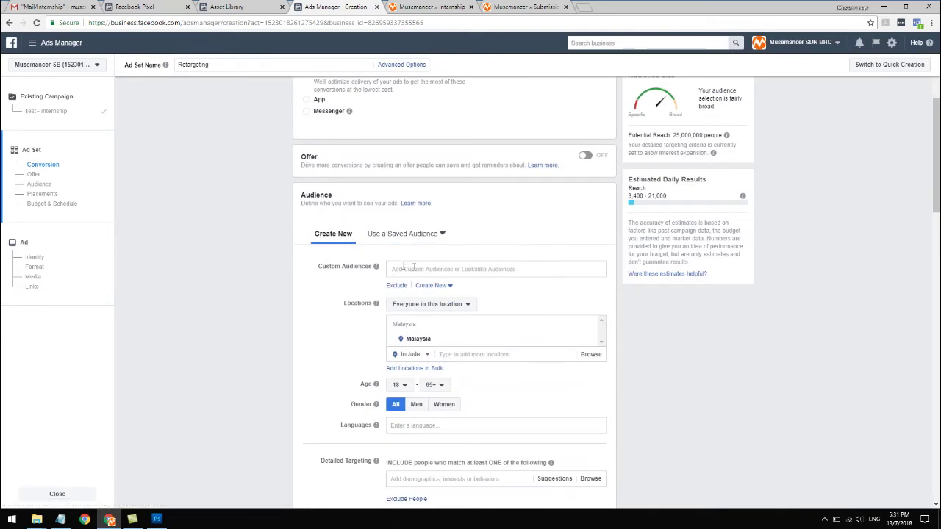
click(434, 271)
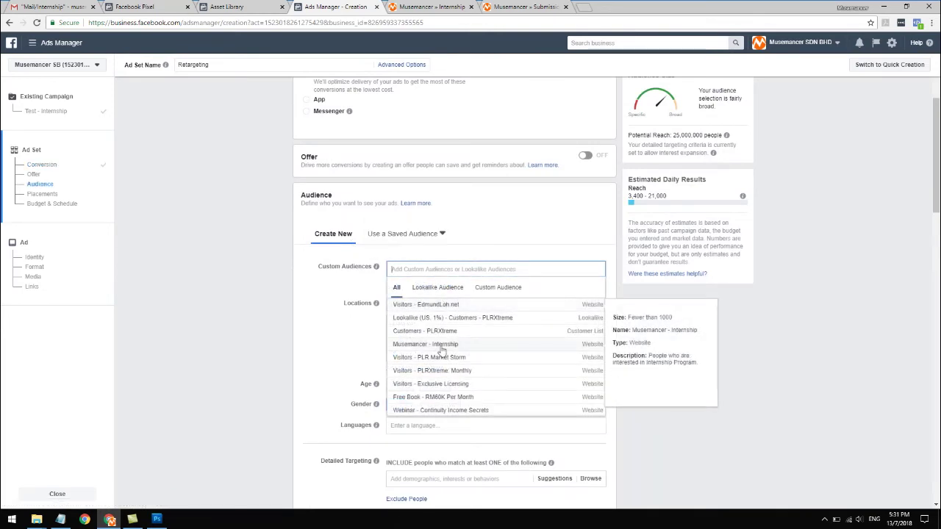
click(440, 346)
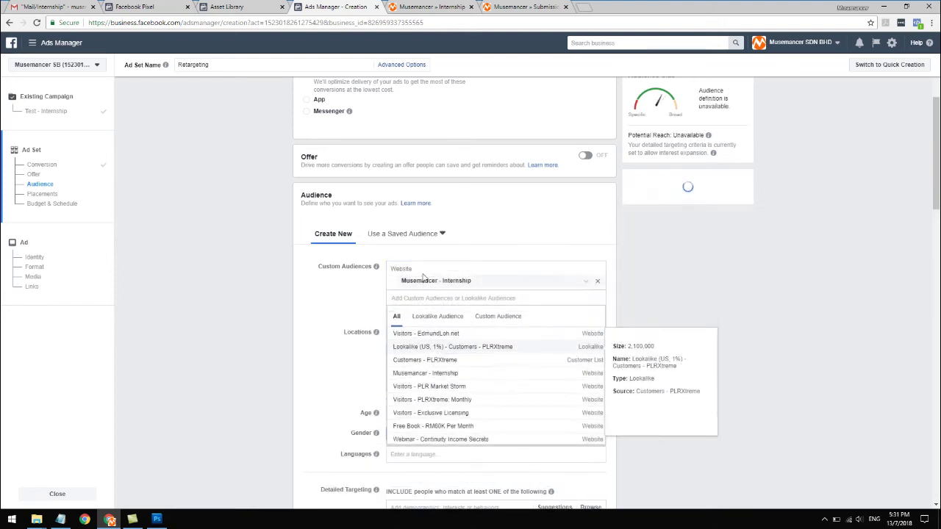
click(346, 306)
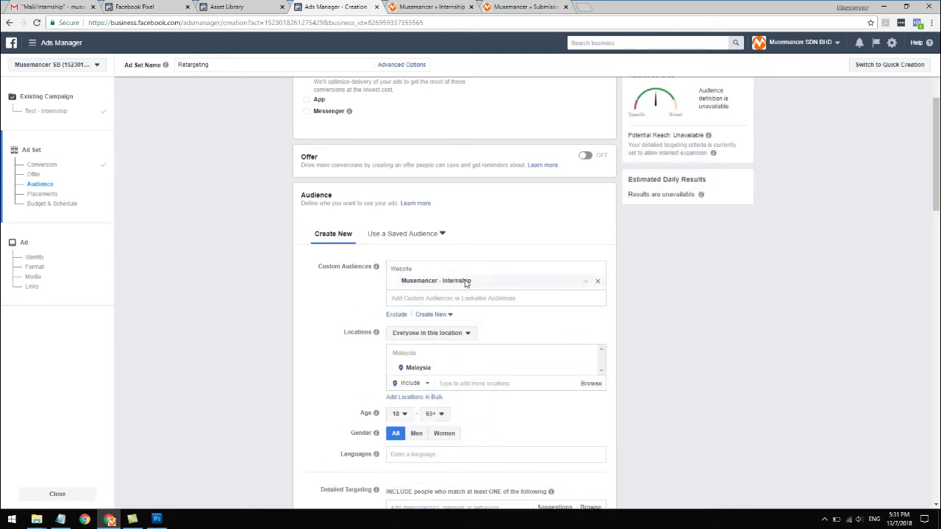
- Remove Malaysia from the audience's locations and try to add Petaling Jaya instead
scroll(334, 315, down, 1)
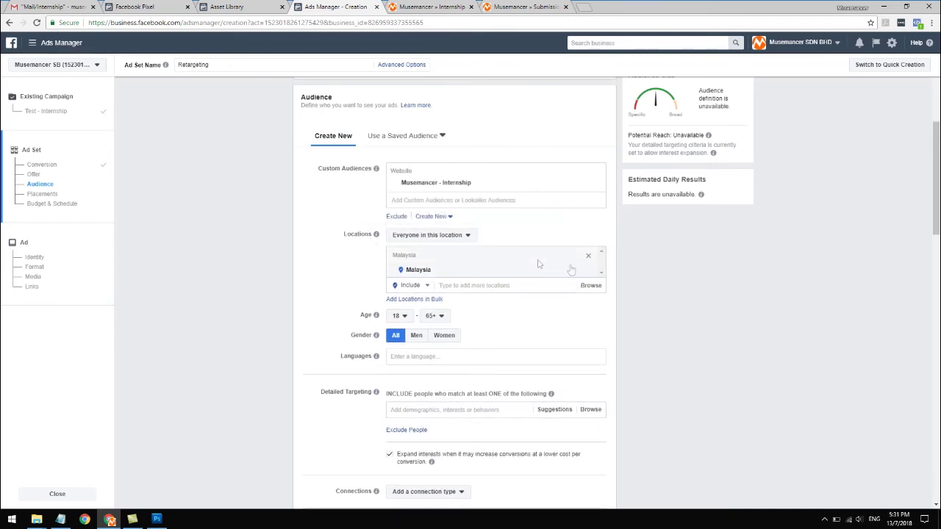
click(589, 257)
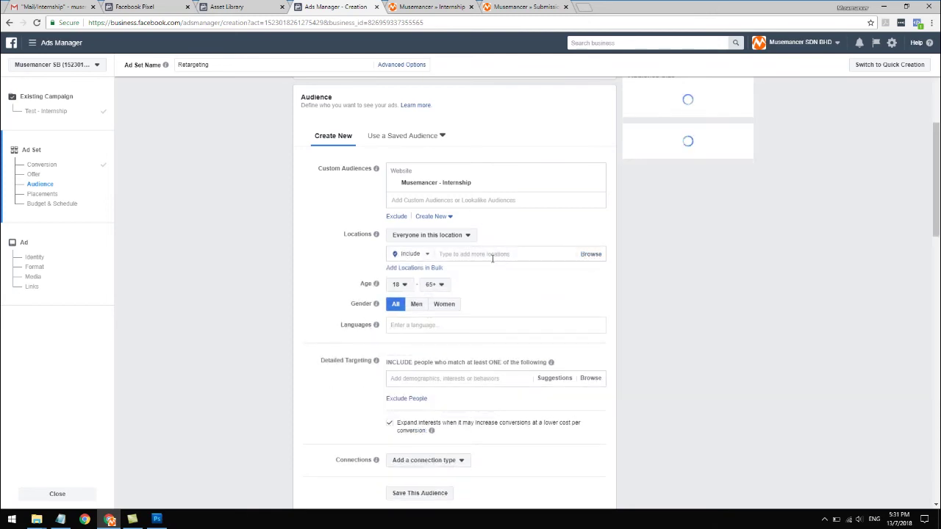
click(319, 270)
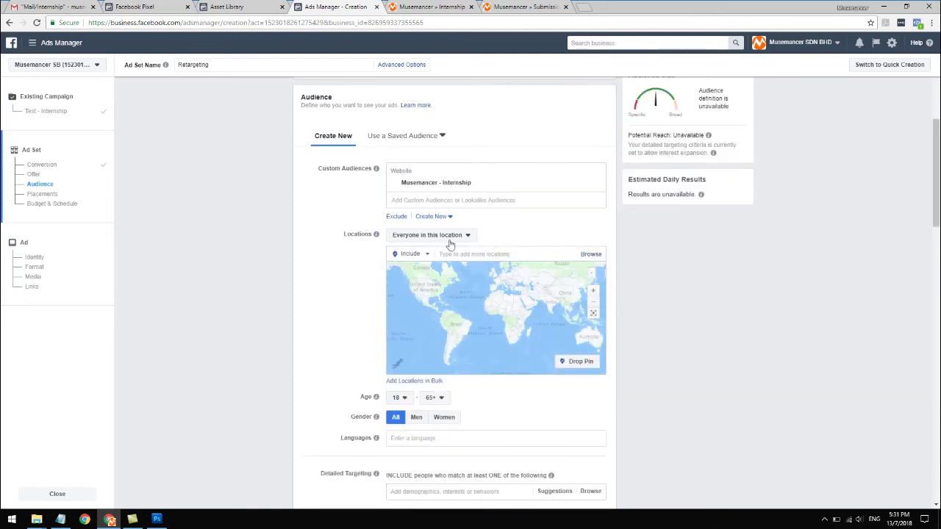
click(459, 254)
text(pe)
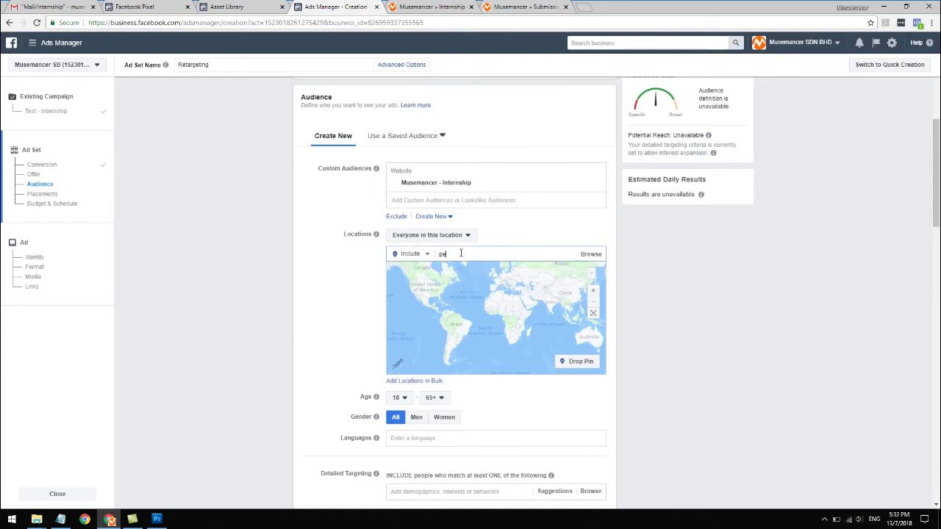
text(taling jaya)
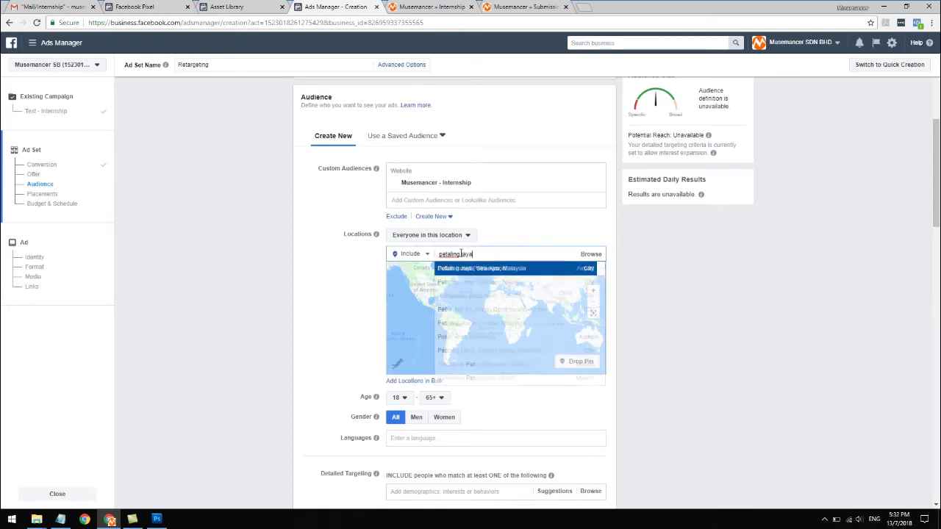
key(Return)
click(322, 286)
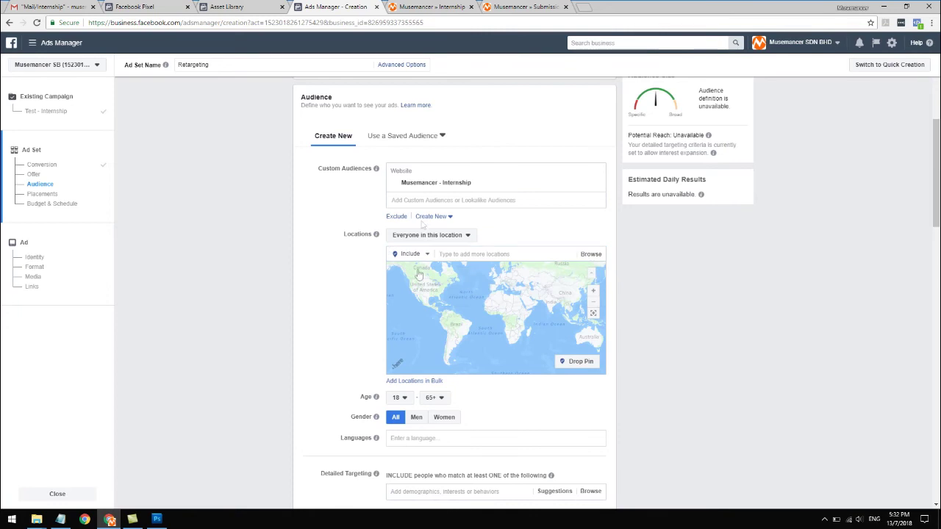
- Set the audience's age range to 19–24
scroll(330, 305, down, 1)
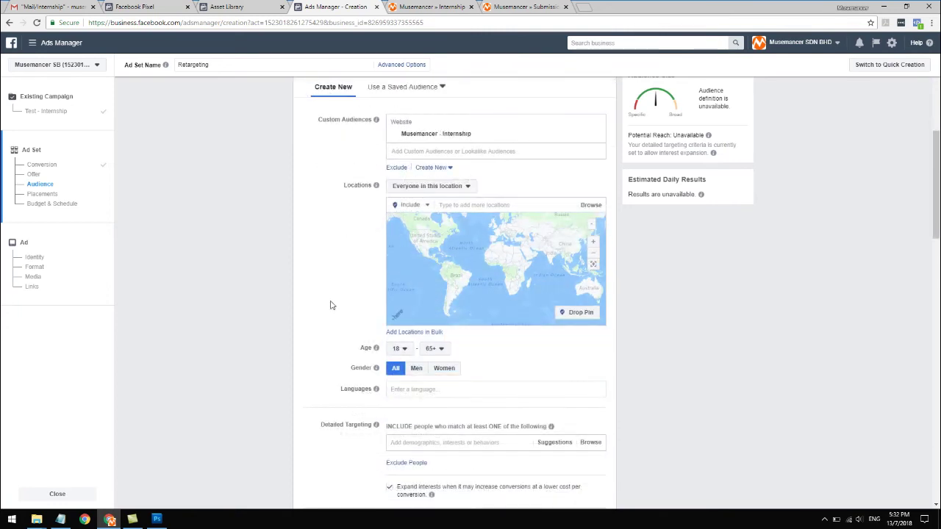
click(437, 350)
scroll(441, 411, up, 8)
scroll(442, 426, up, 3)
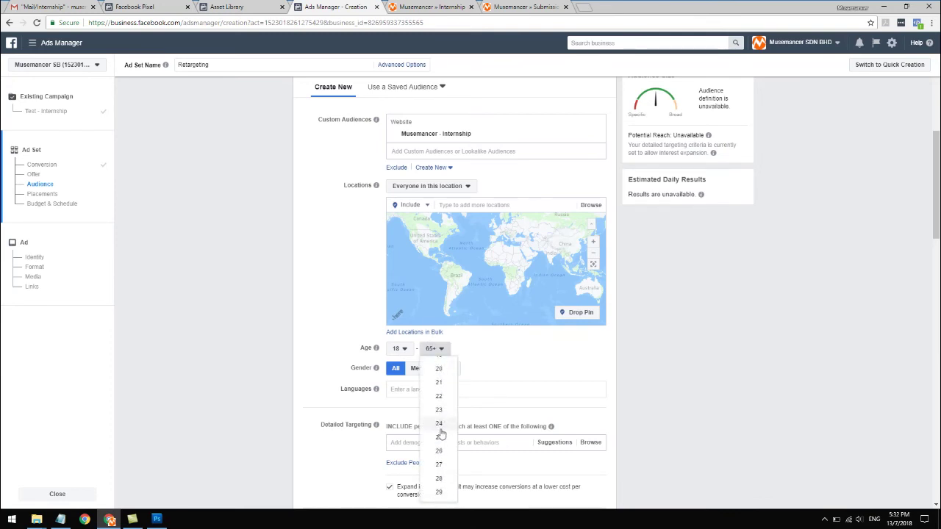
click(439, 423)
click(399, 348)
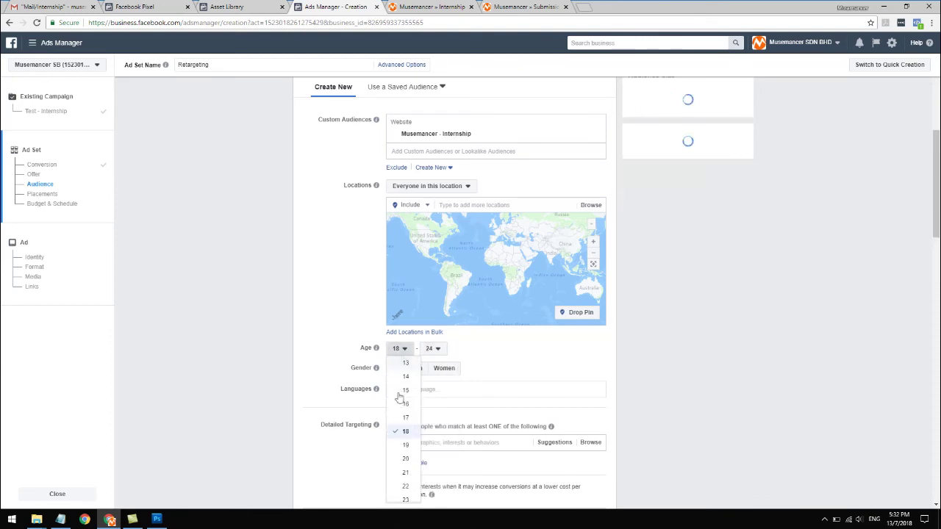
click(406, 445)
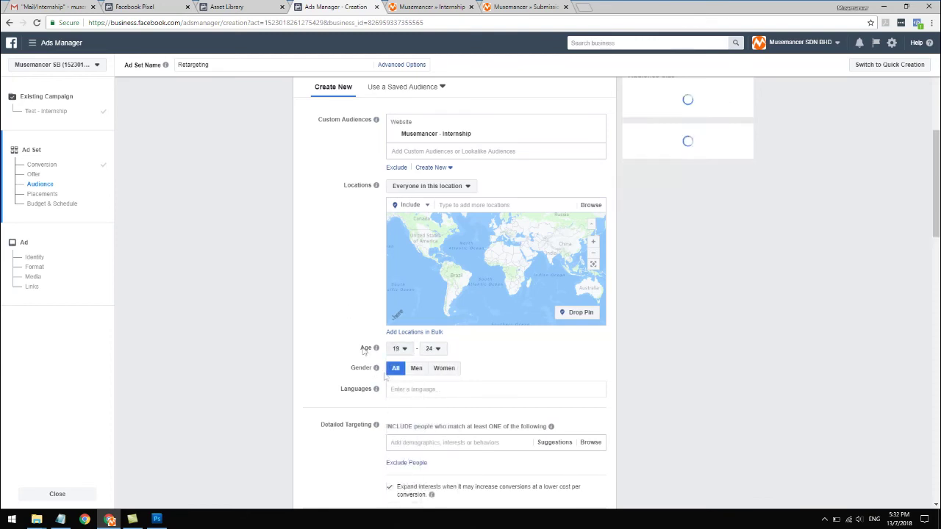
- Set the audience's language to English (All) and turn off interest expansion in the detailed targeting
click(418, 389)
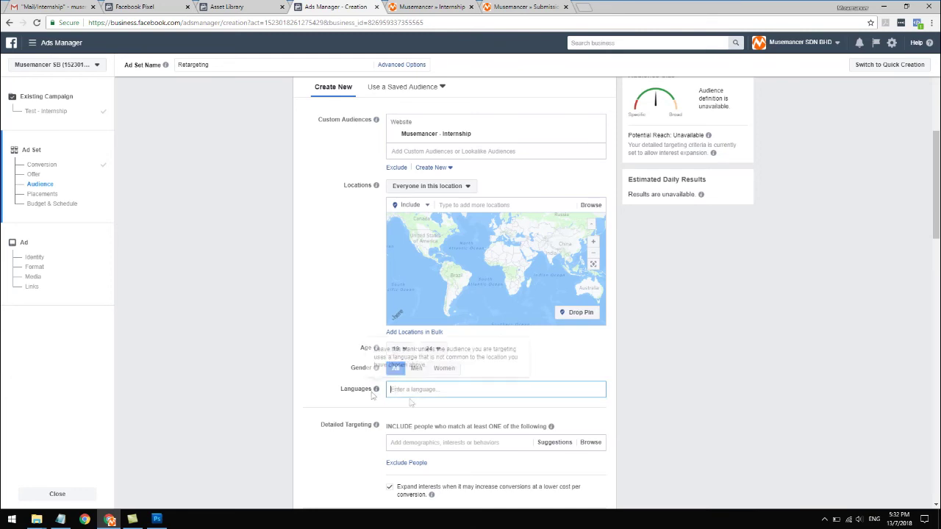
text(eng)
click(414, 405)
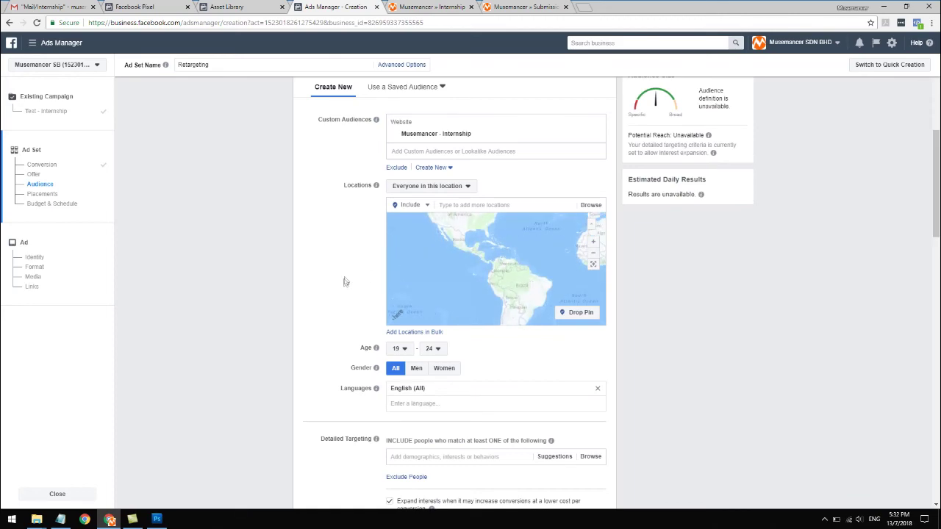
scroll(346, 282, down, 1)
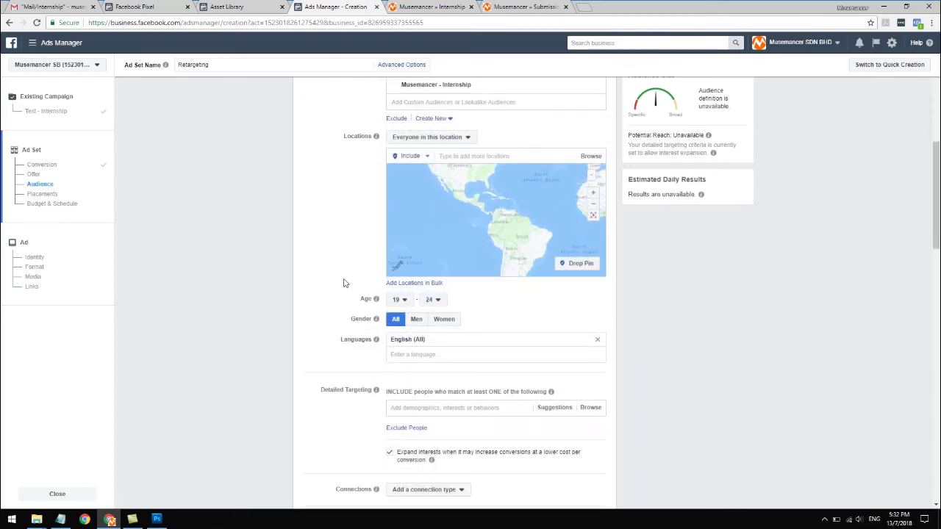
scroll(344, 283, down, 2)
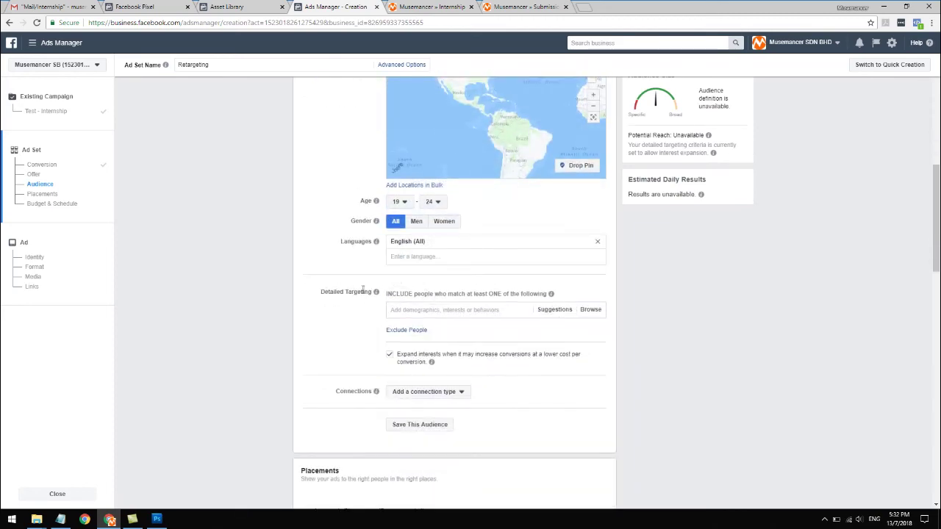
click(389, 358)
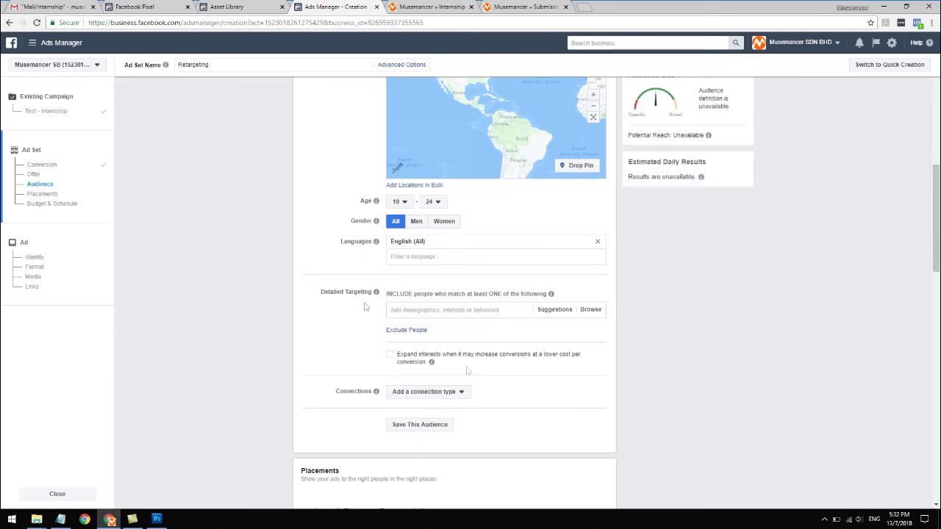
- Exclude Facebook Right Column, Instagram Stories, Audience Network and Messenger from the ad set's placements
scroll(390, 336, down, 4)
scroll(355, 268, down, 1)
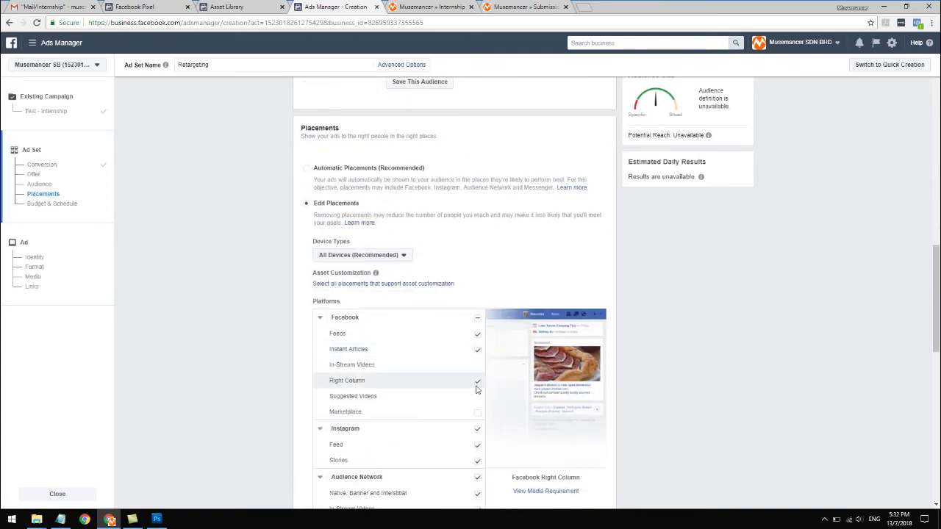
click(477, 383)
scroll(475, 388, down, 1)
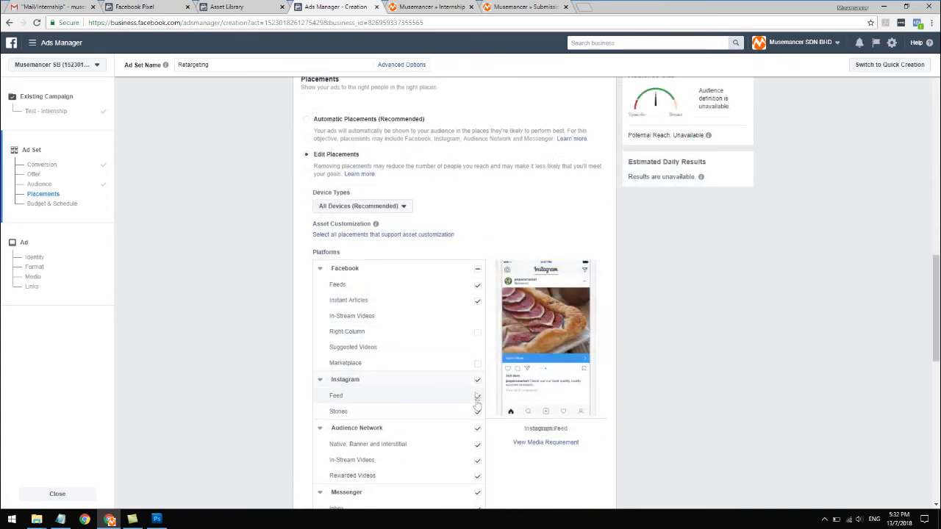
click(478, 412)
scroll(479, 382, down, 2)
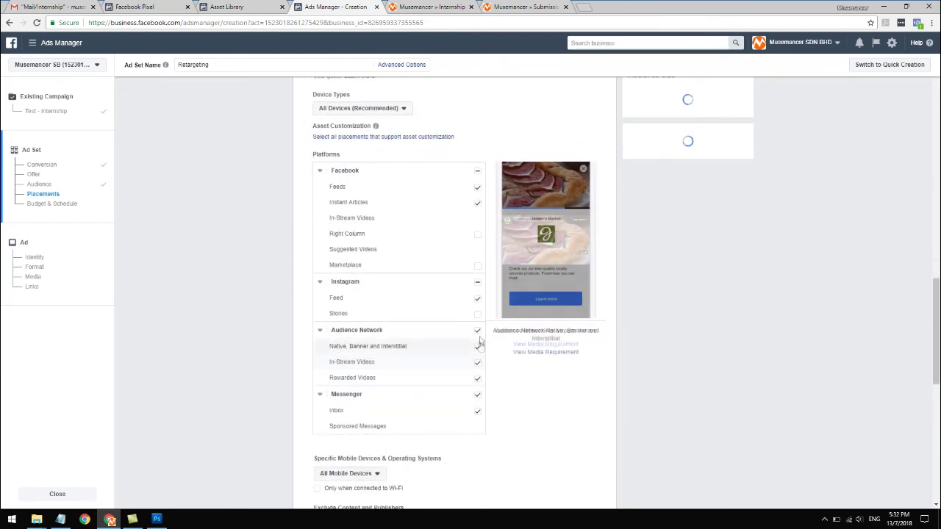
click(478, 330)
click(477, 395)
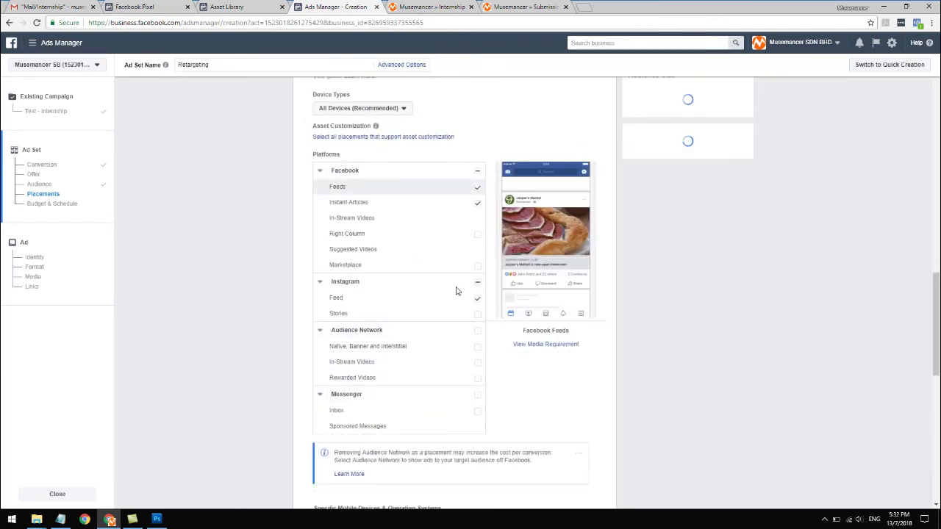
- Set the Retargeting ad set's daily budget to $5.00 and continue to the ad setup
scroll(456, 293, down, 5)
scroll(453, 295, down, 2)
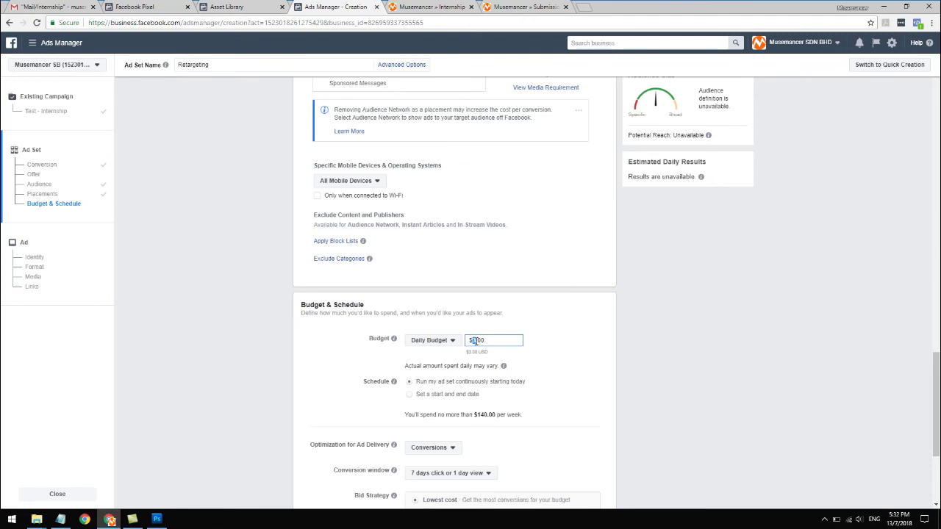
click(500, 327)
click(474, 340)
mouse_move(503, 372)
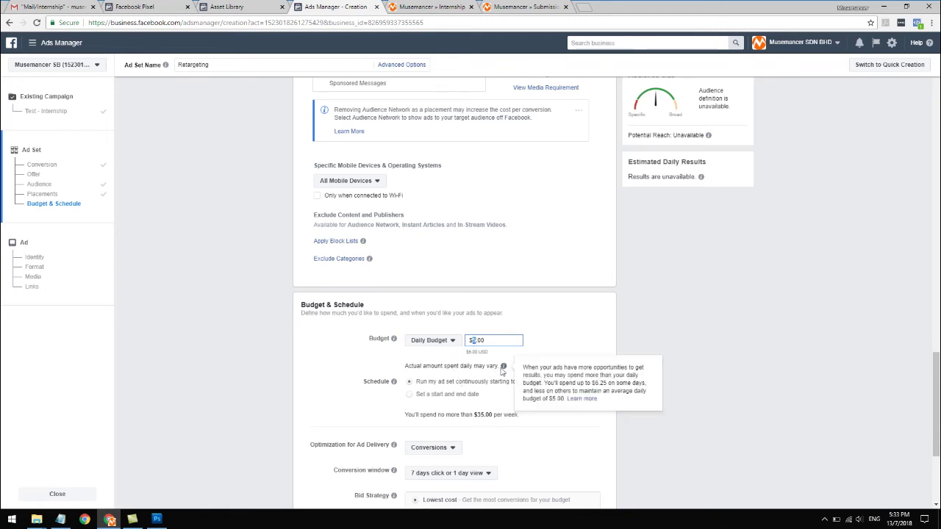
click(250, 344)
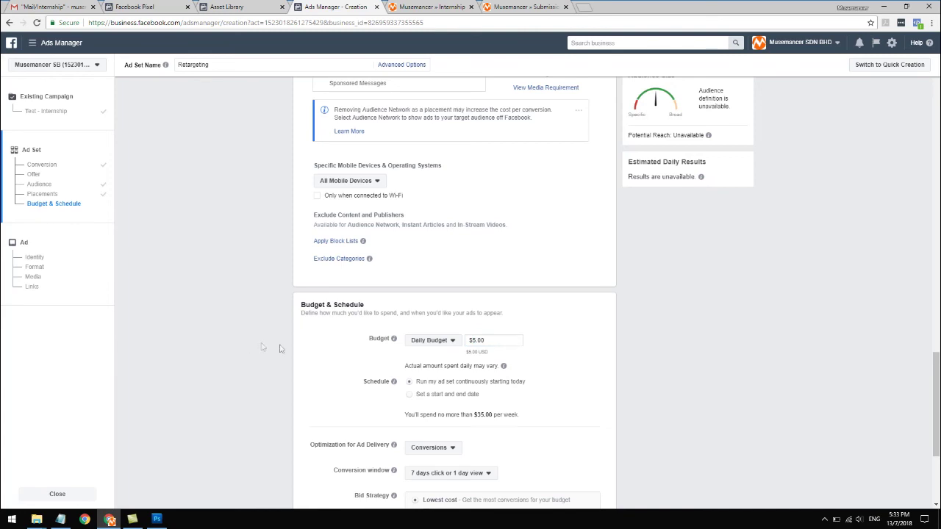
scroll(450, 312, down, 2)
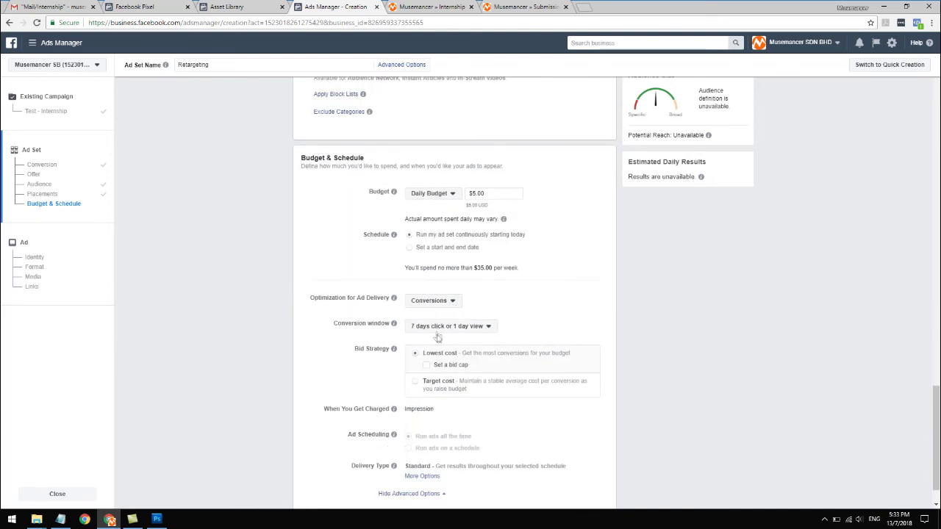
scroll(441, 338, down, 1)
click(594, 493)
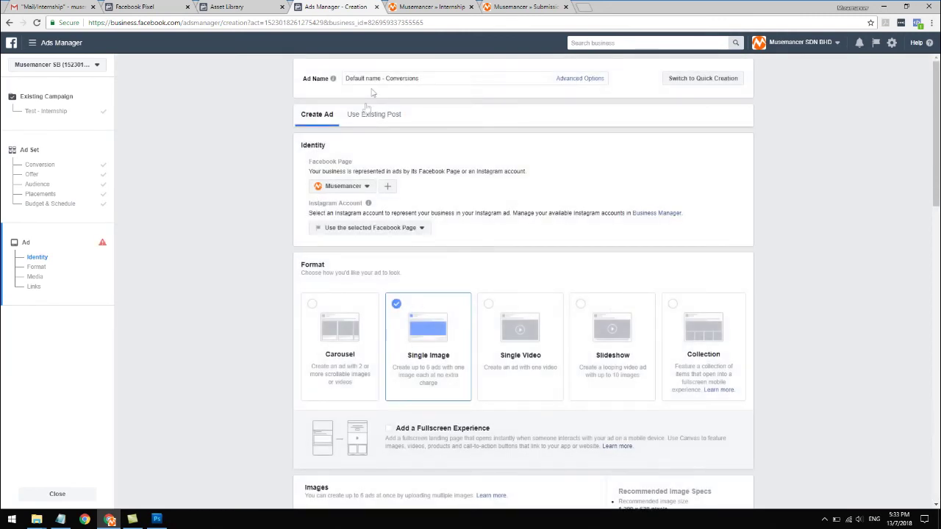
- Name the ad Retargeting and choose musemancer as its Instagram account
triple_click(376, 76)
text(Reta)
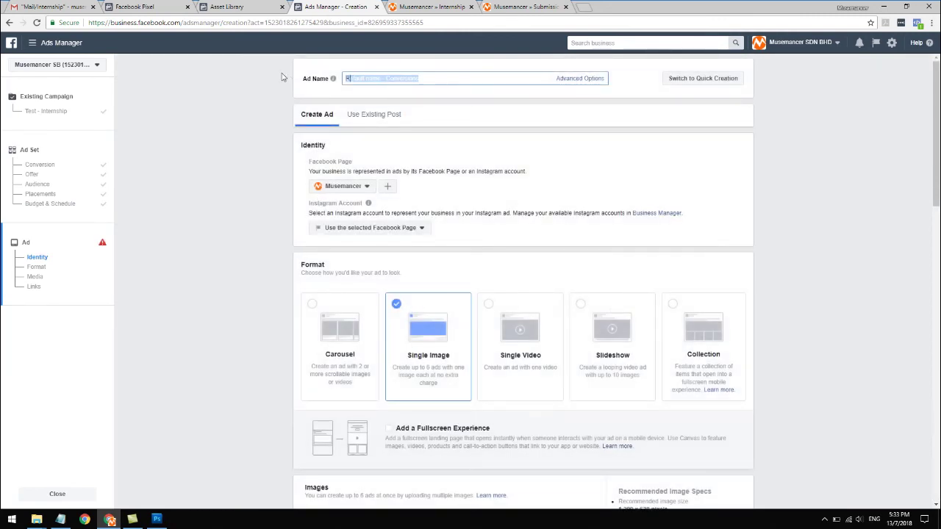
text(rgeting)
click(274, 122)
click(357, 228)
click(355, 257)
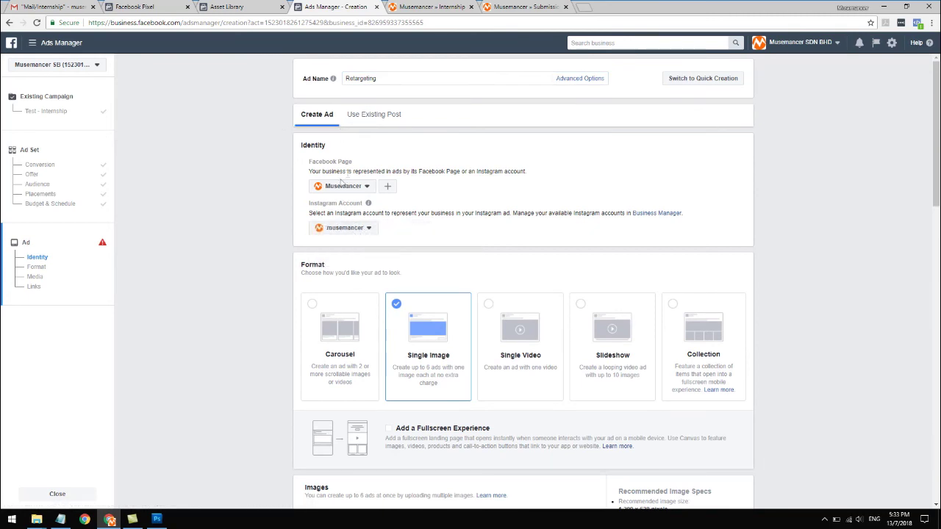
- Add the account library photo of the young man raising his hand as the ad's image
scroll(288, 252, down, 3)
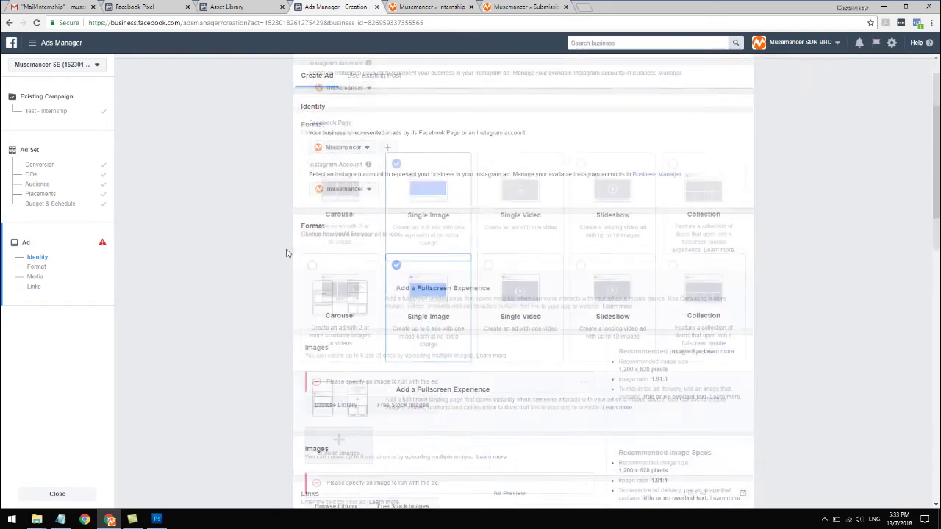
scroll(388, 267, down, 2)
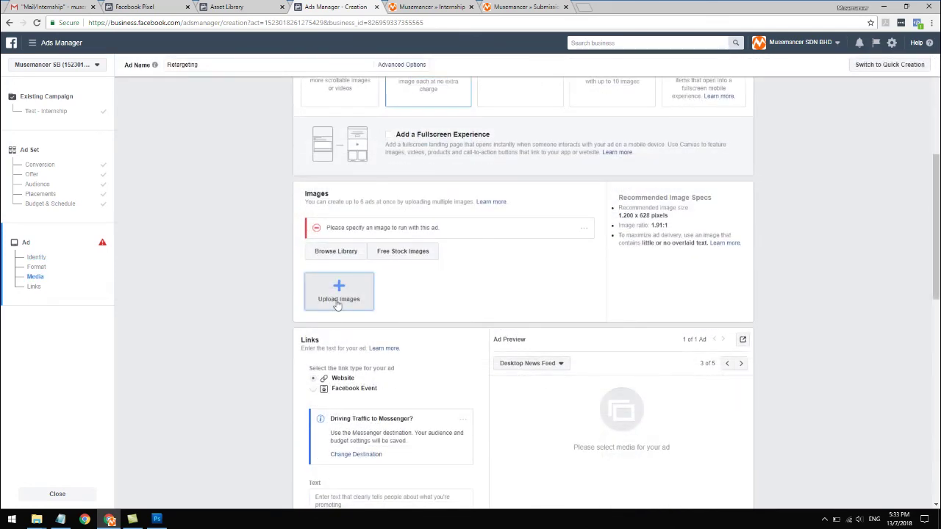
click(350, 254)
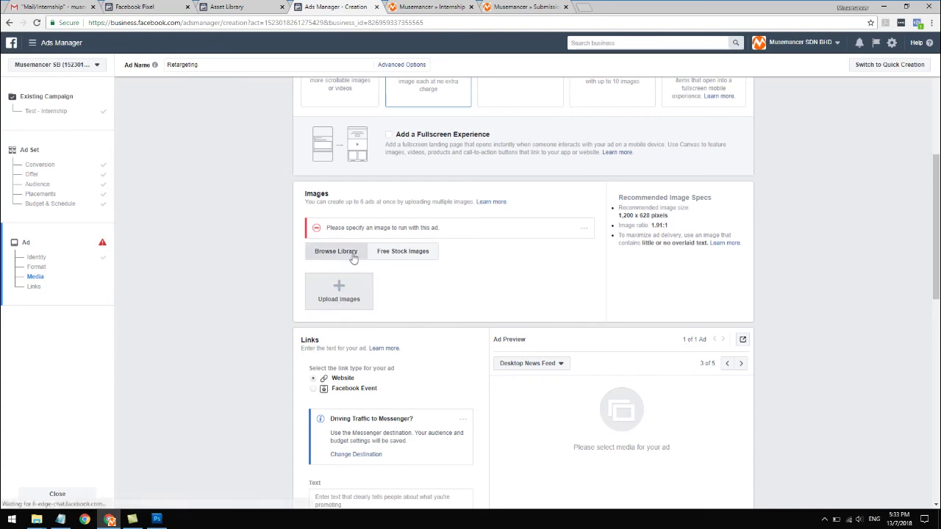
click(553, 184)
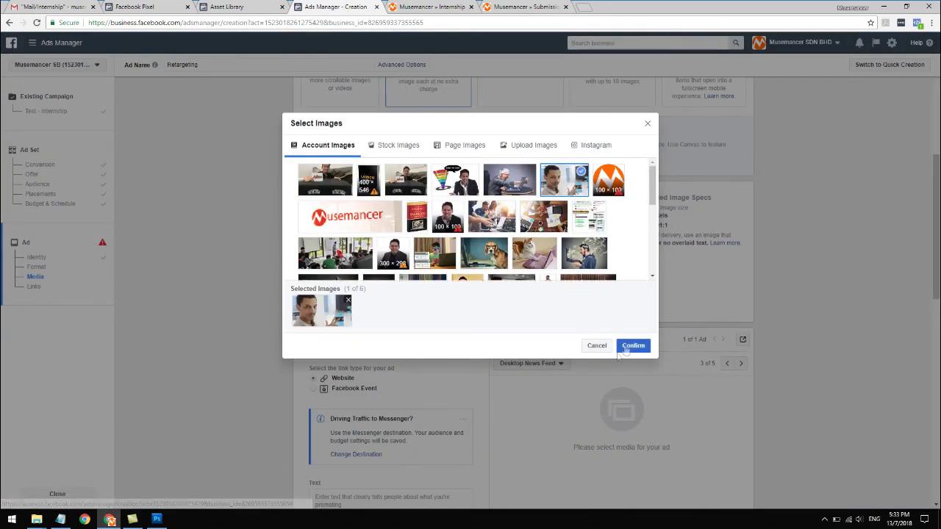
click(627, 347)
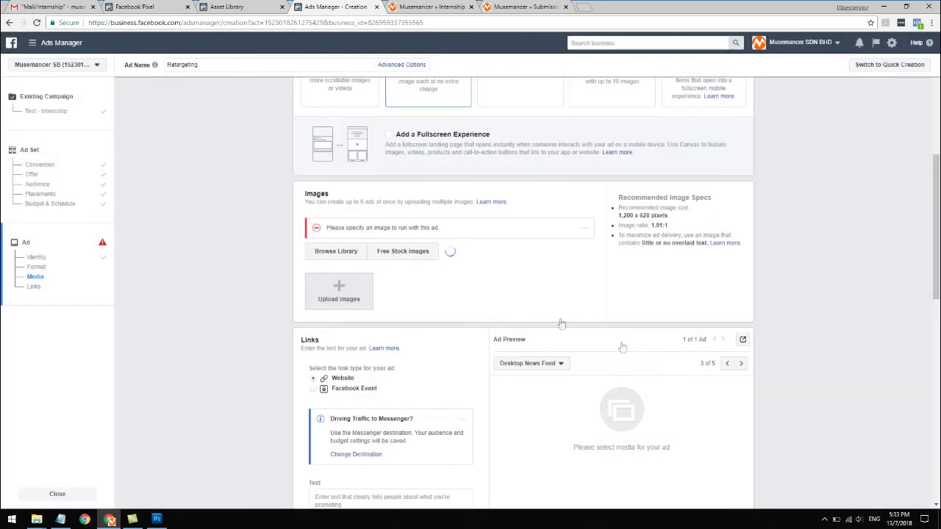
- Copy the full ad copy from the Retargeting text file on the desktop into the ad's text in Ads Manager
scroll(676, 284, down, 3)
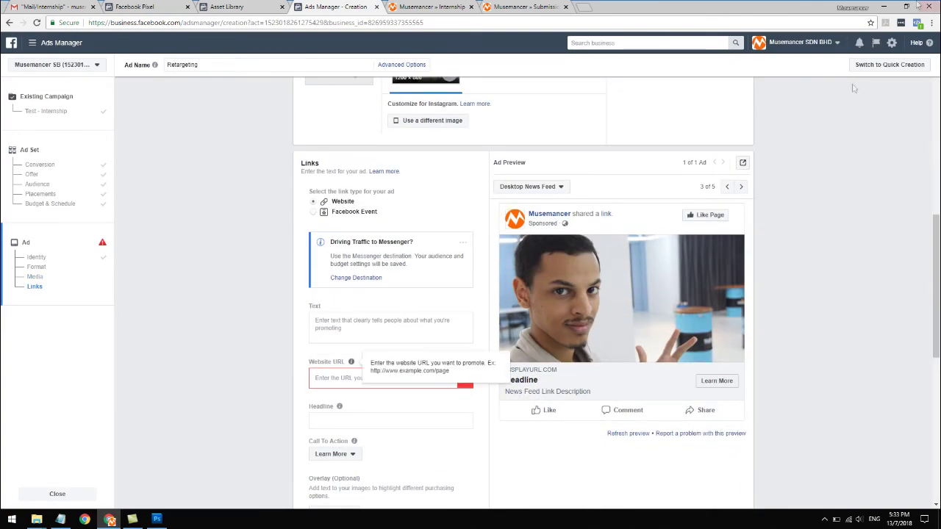
click(883, 7)
double_click(846, 20)
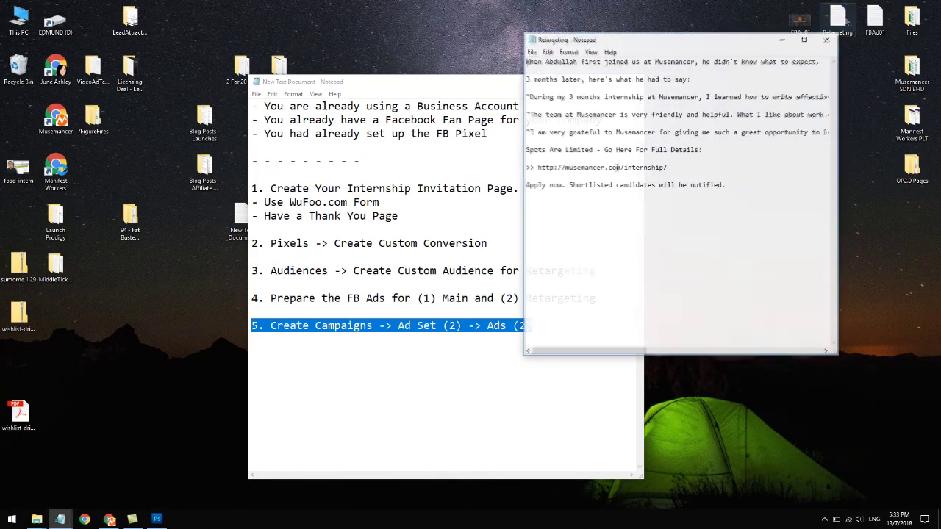
key(ctrl+a)
key(ctrl+c)
click(829, 39)
click(110, 519)
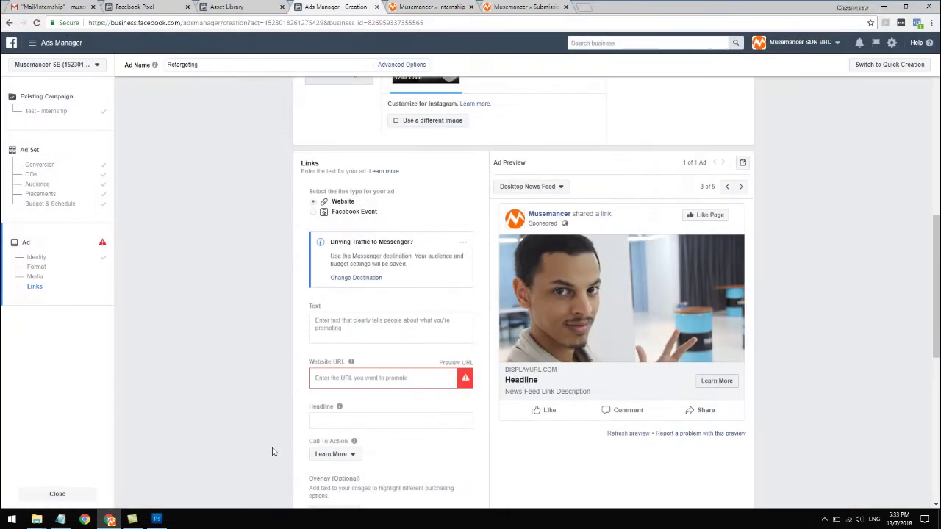
click(382, 321)
key(ctrl+v)
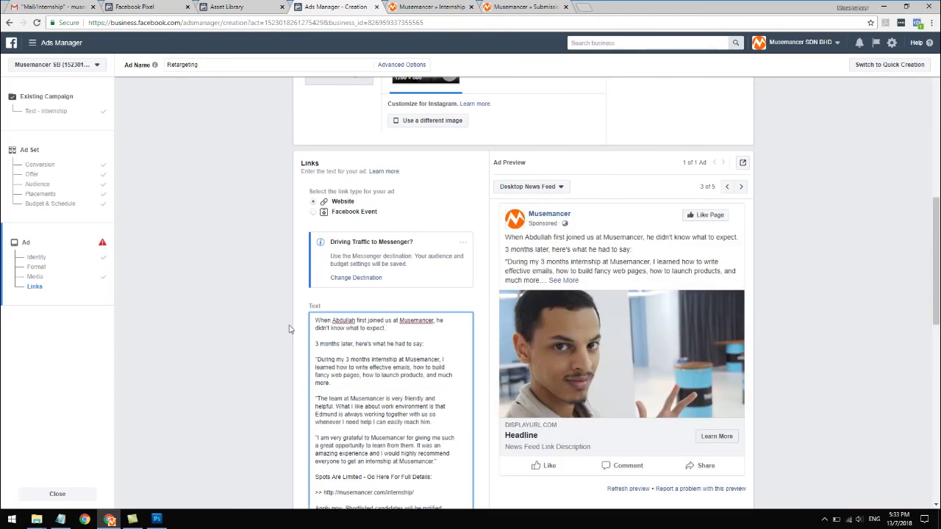
scroll(289, 329, down, 2)
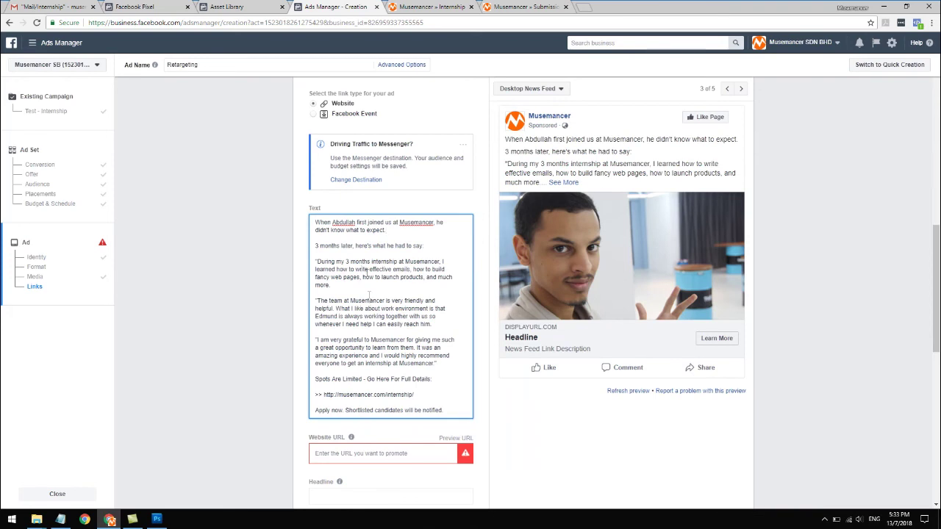
scroll(368, 245, down, 1)
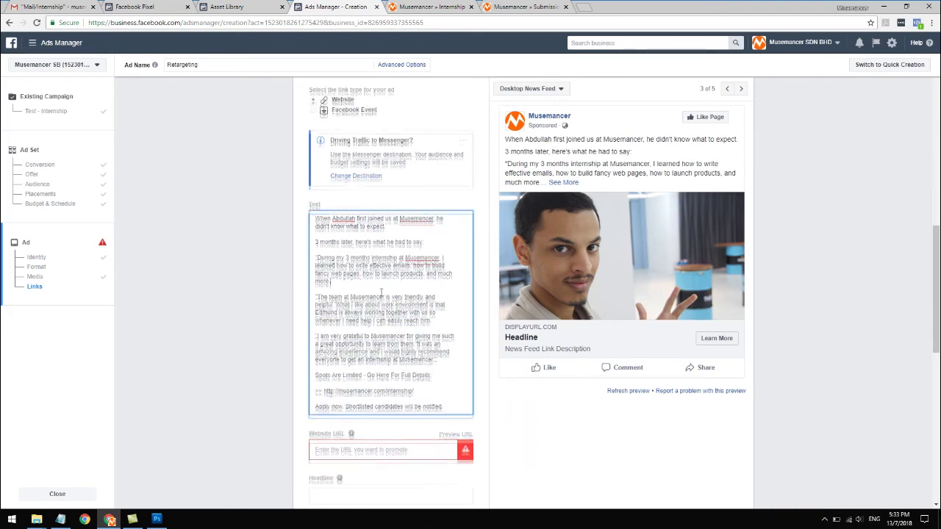
drag(324, 346, 416, 349)
key(ctrl+c)
click(376, 413)
key(ctrl+v)
- Set the ad's headline to "Internship Program" and its call to action to Apply Now
scroll(279, 365, down, 2)
click(381, 352)
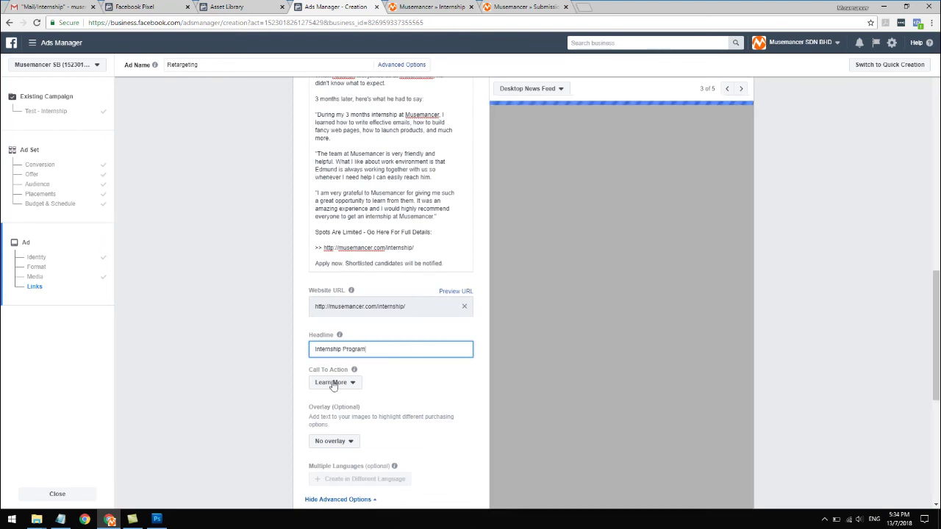
click(331, 383)
scroll(347, 323, down, 2)
scroll(346, 324, up, 3)
click(346, 298)
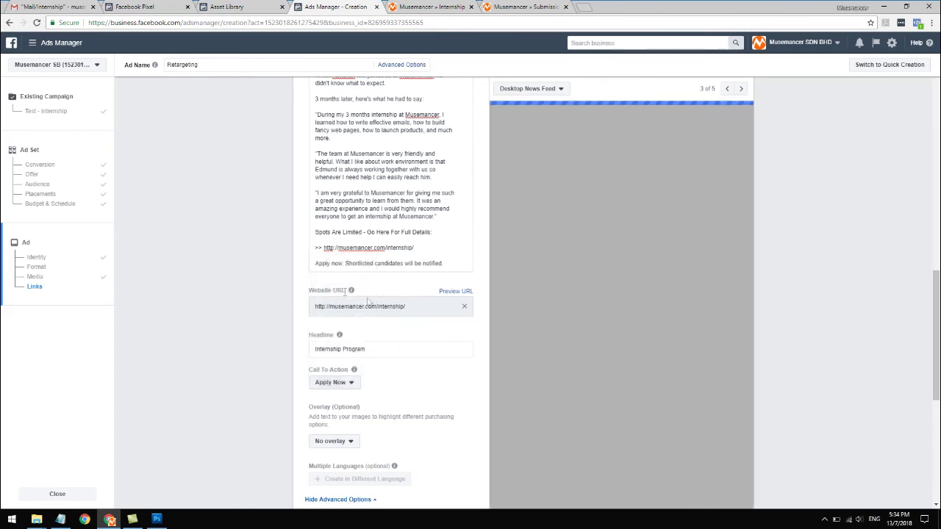
- Enter "Spots are going away fast. Apply now." as the News Feed link description and check the ad preview
scroll(360, 309, down, 2)
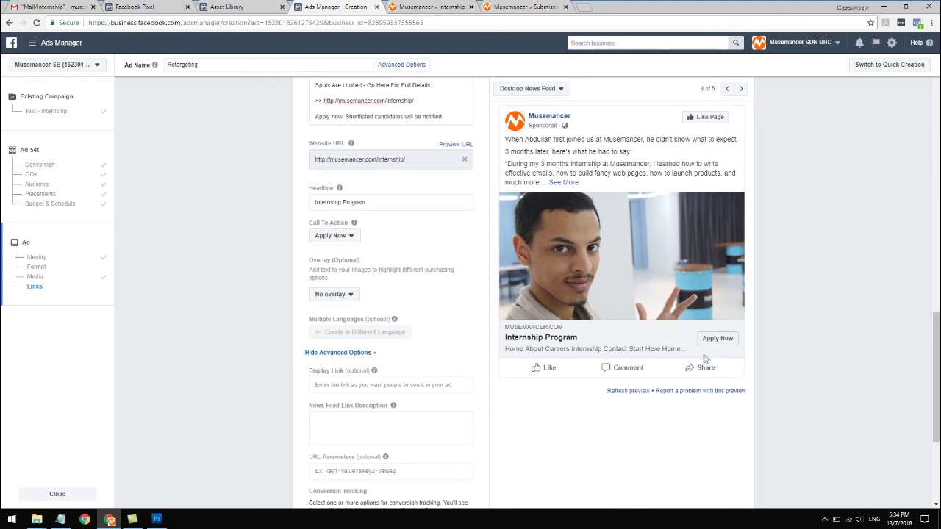
scroll(412, 327, down, 1)
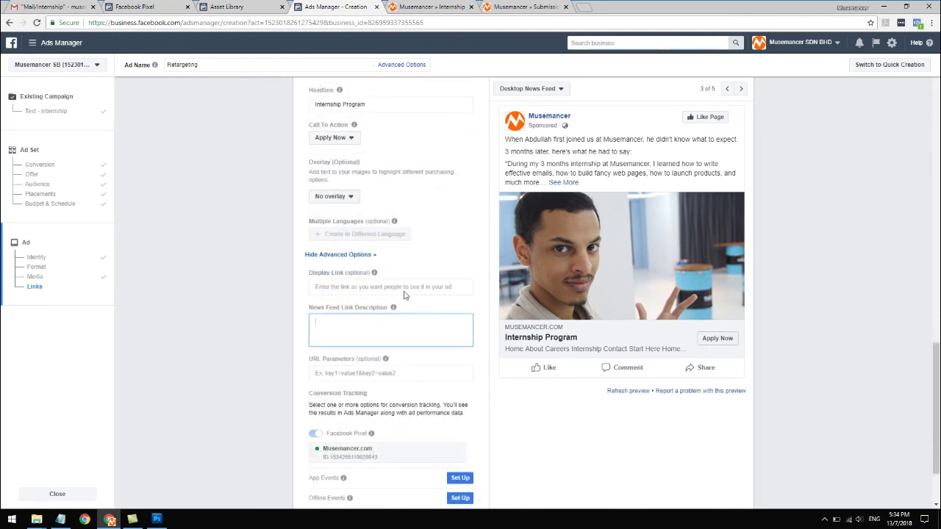
click(404, 289)
click(394, 330)
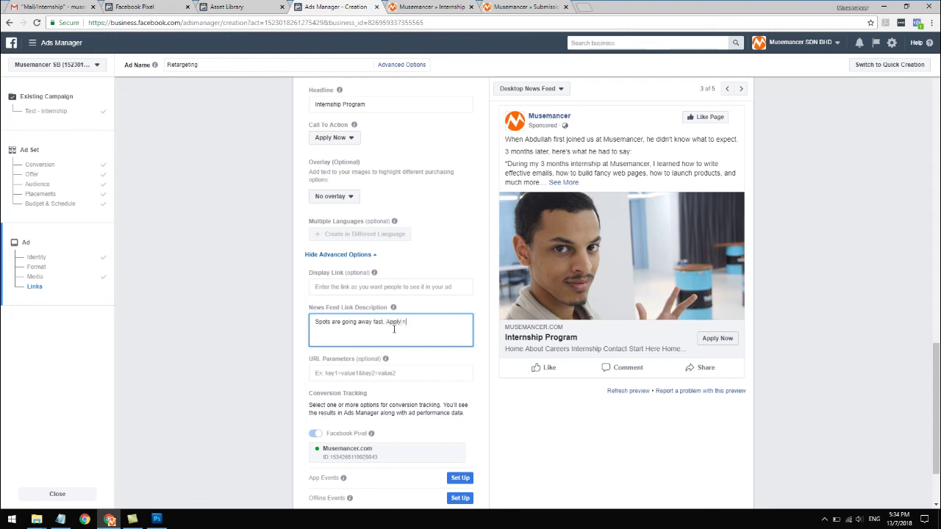
click(273, 331)
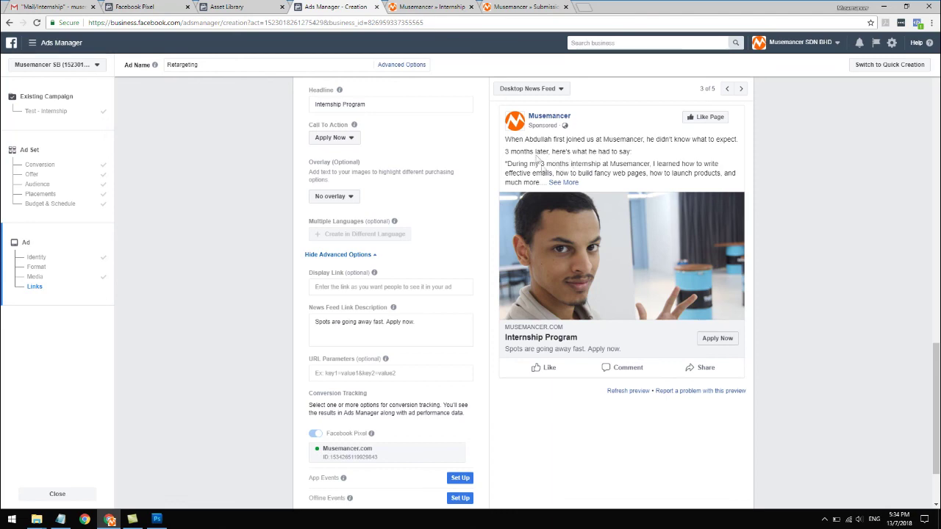
scroll(586, 213, up, 2)
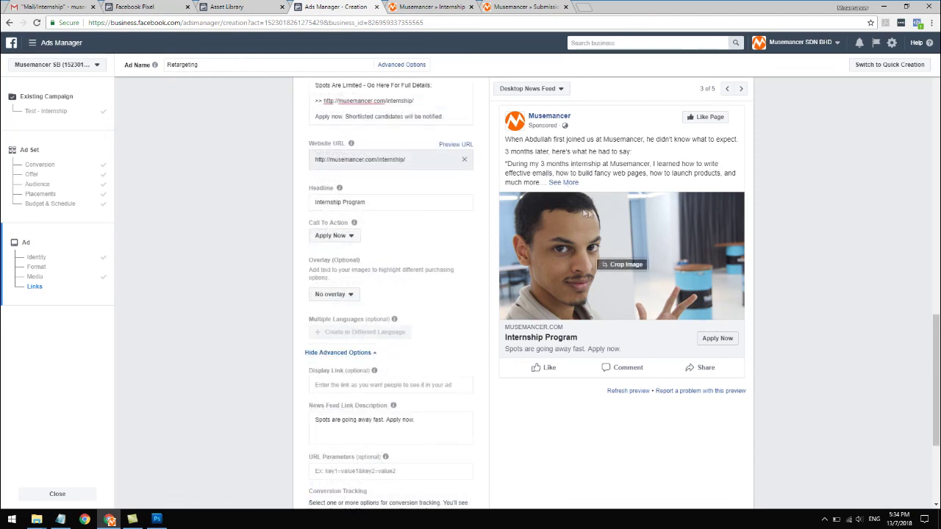
scroll(423, 282, down, 3)
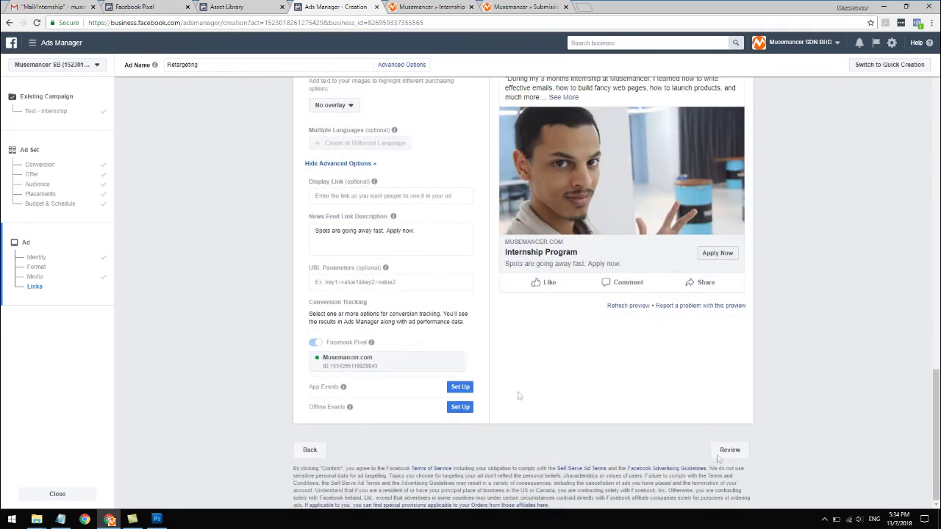
- Review the Retargeting ad set and its ad, save them to draft and publish them
scroll(451, 272, up, 10)
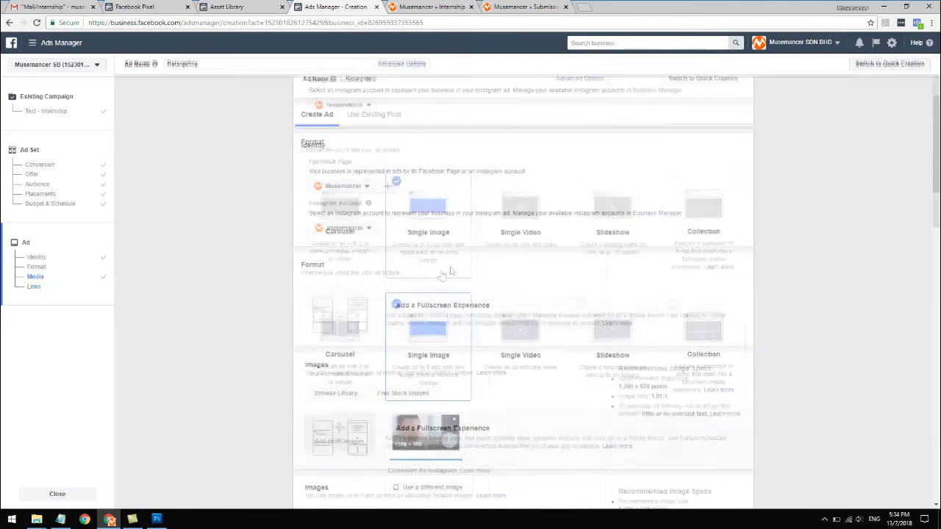
scroll(694, 383, down, 10)
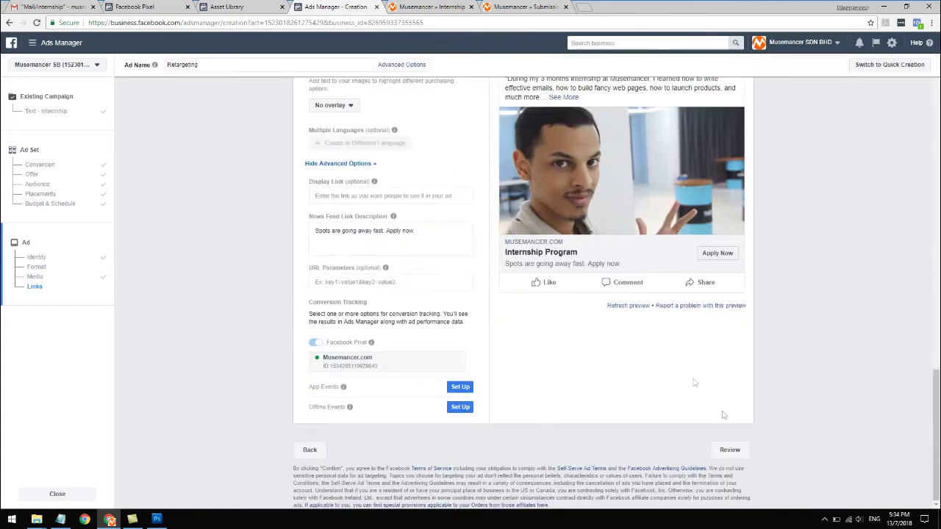
click(728, 449)
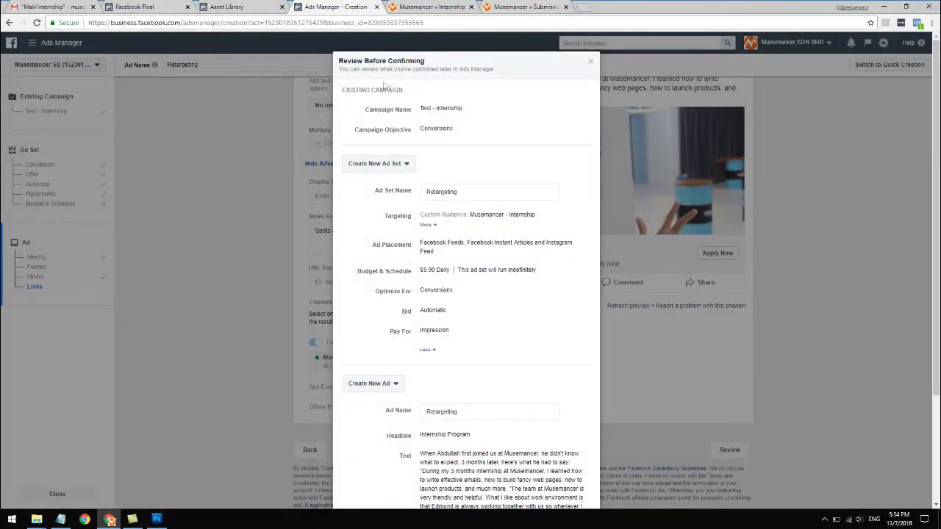
scroll(470, 294, down, 2)
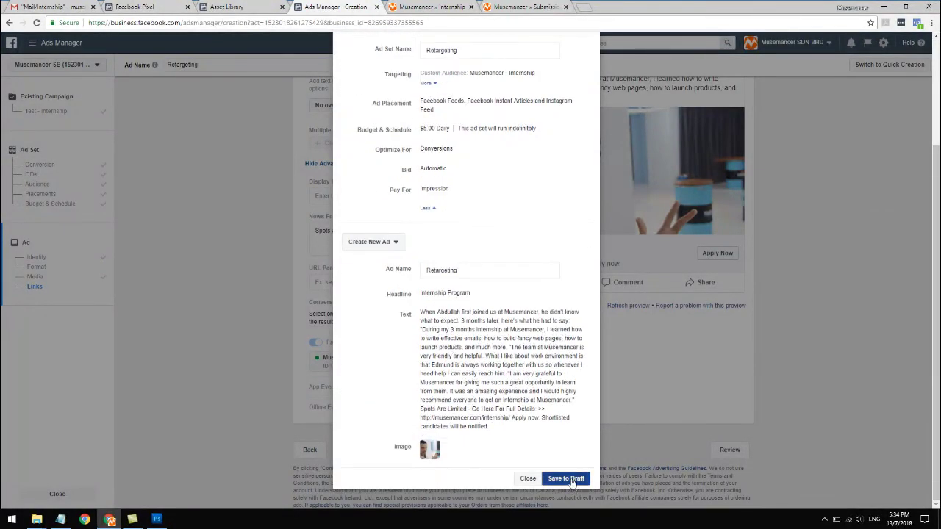
click(566, 479)
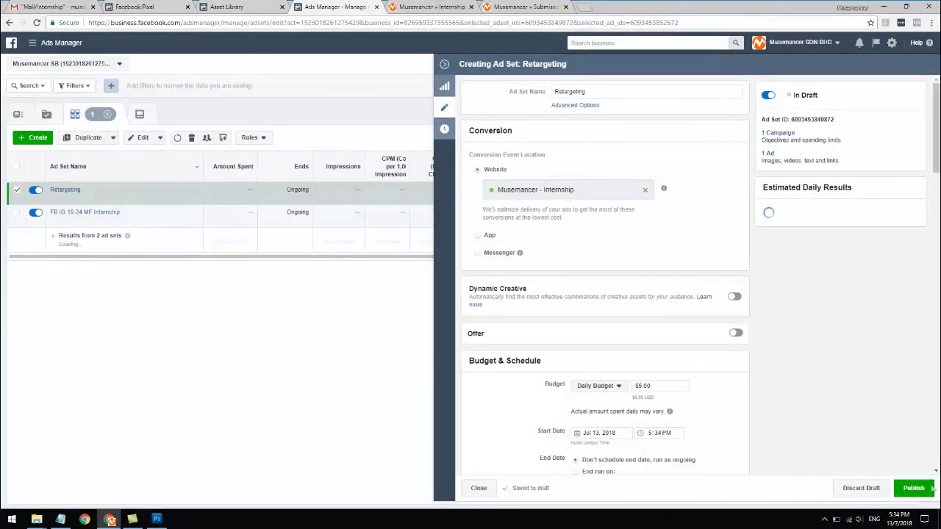
click(919, 489)
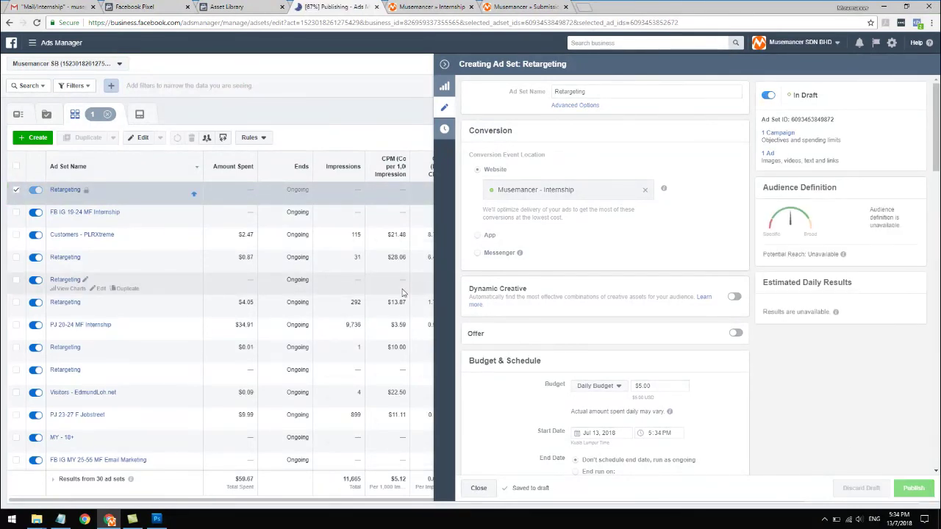
click(446, 66)
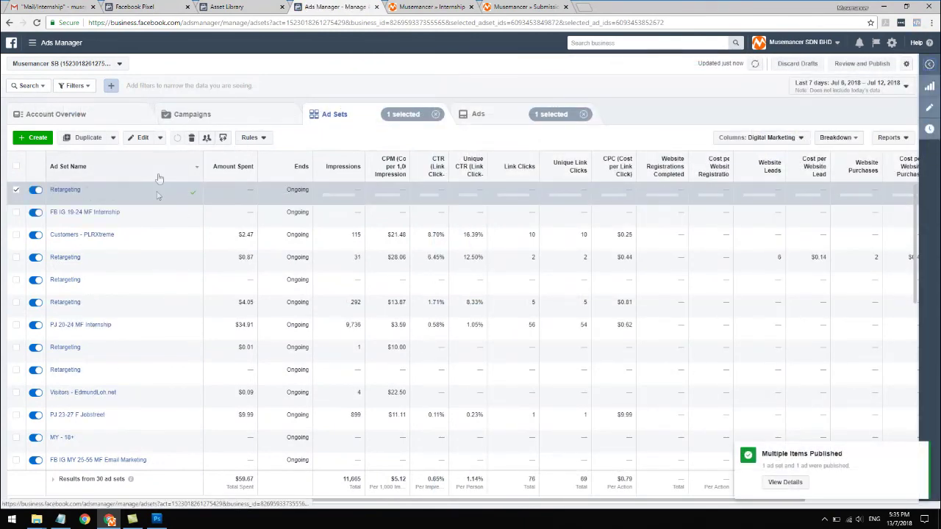
- List only the ad sets of the Test - Internship campaign, with none of the ad sets selected
click(219, 119)
click(15, 190)
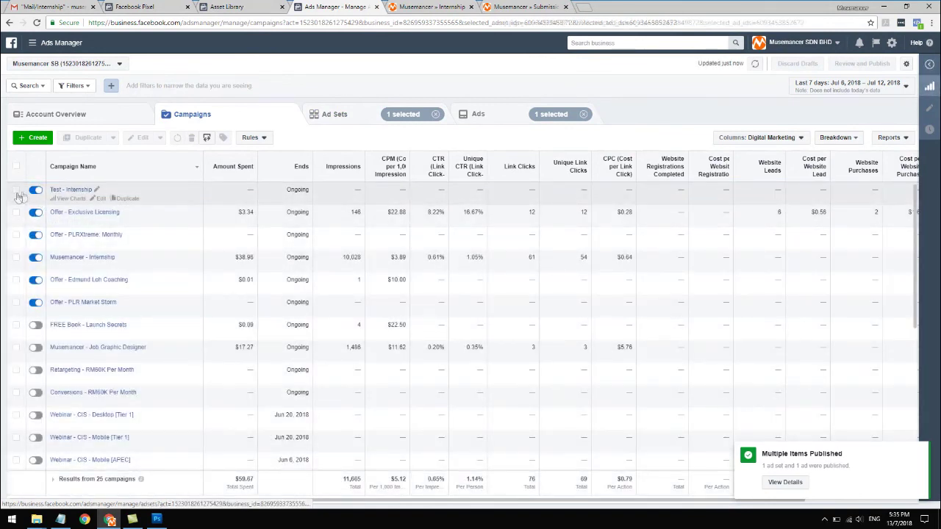
click(361, 123)
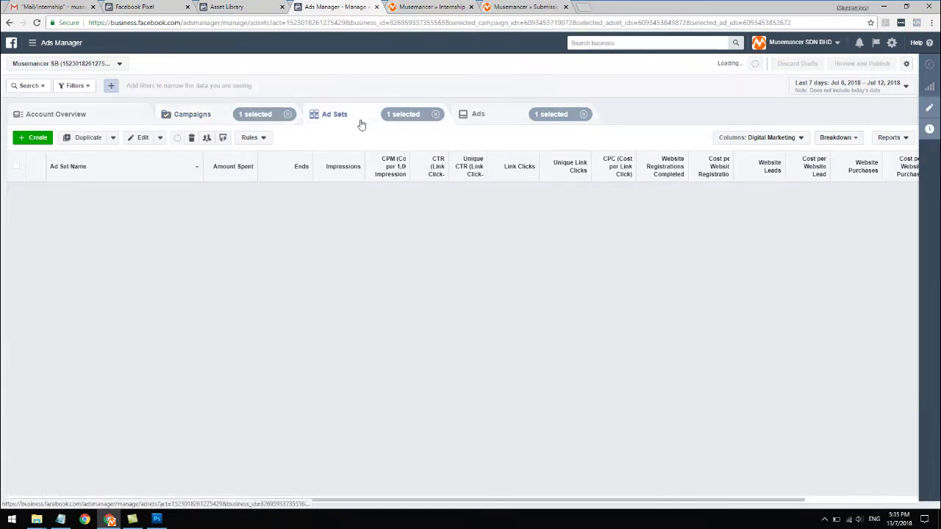
click(16, 167)
click(16, 167)
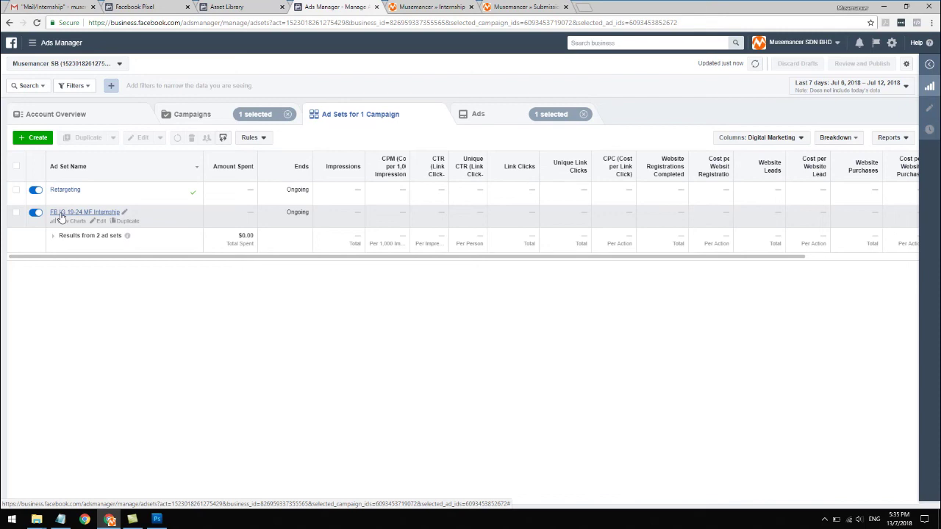
- Open the FB IG 19-24 MF Internship ad set for editing and examine its location, age, language and detailed interest targeting
click(15, 212)
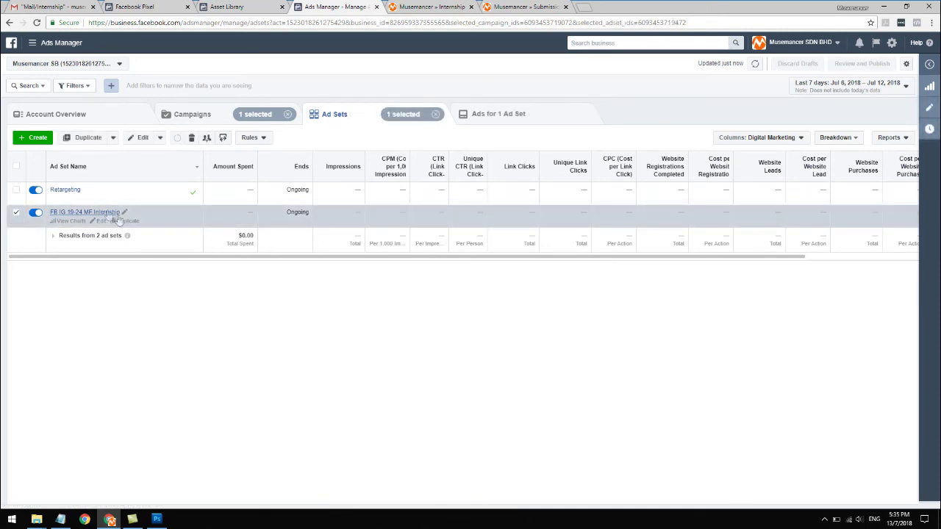
key(ctrl+e)
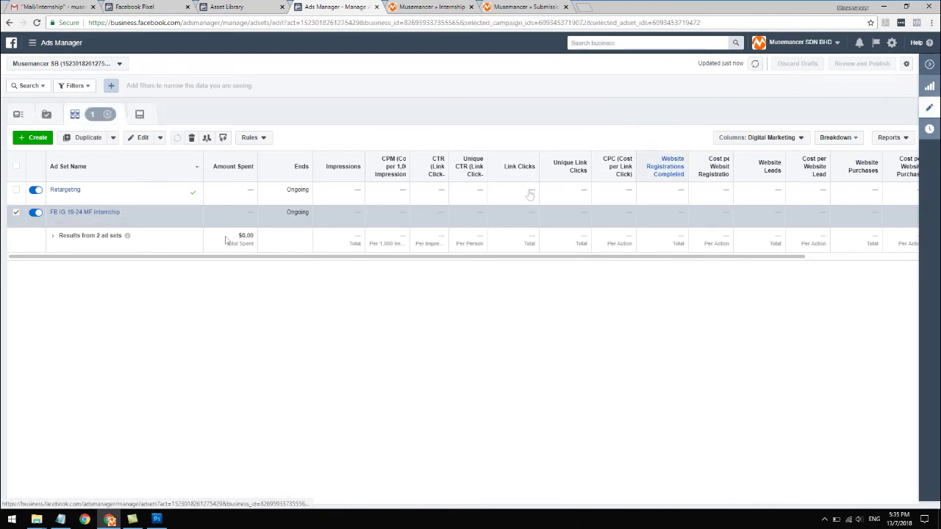
scroll(616, 308, down, 10)
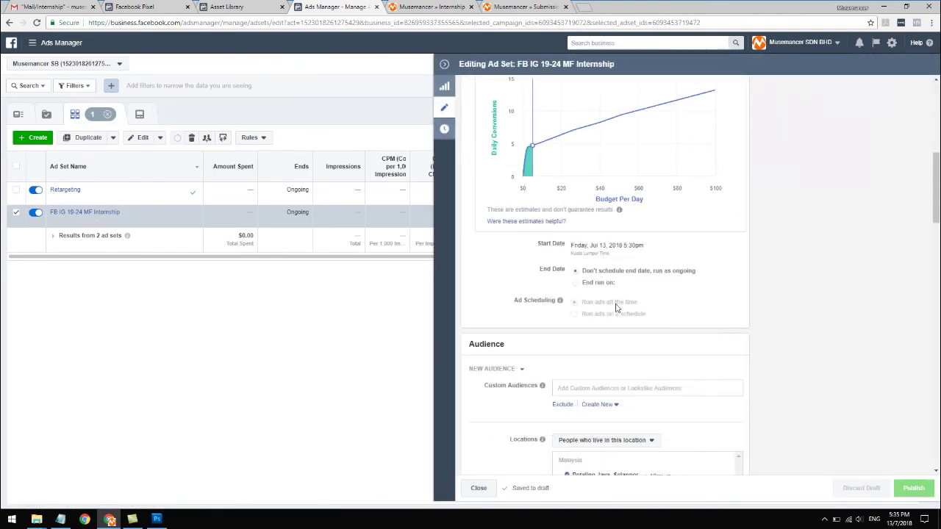
scroll(574, 298, down, 1)
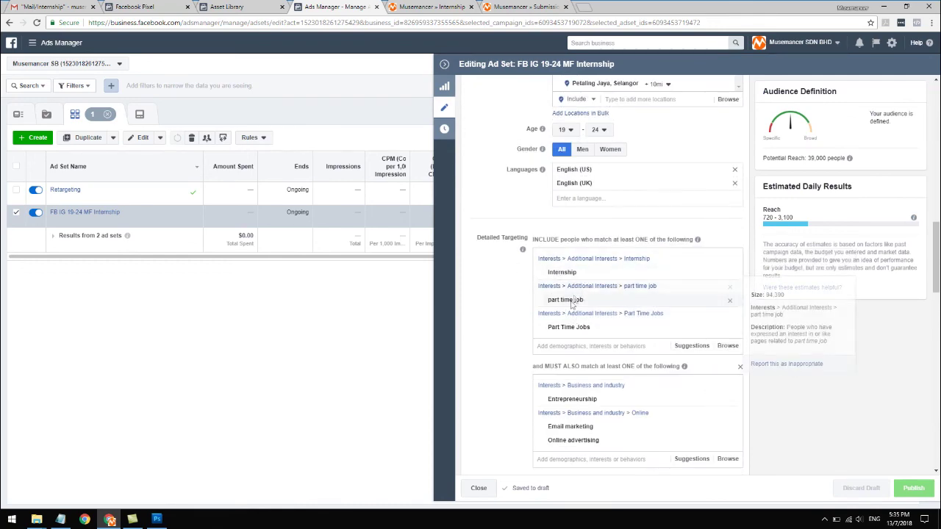
scroll(580, 300, down, 2)
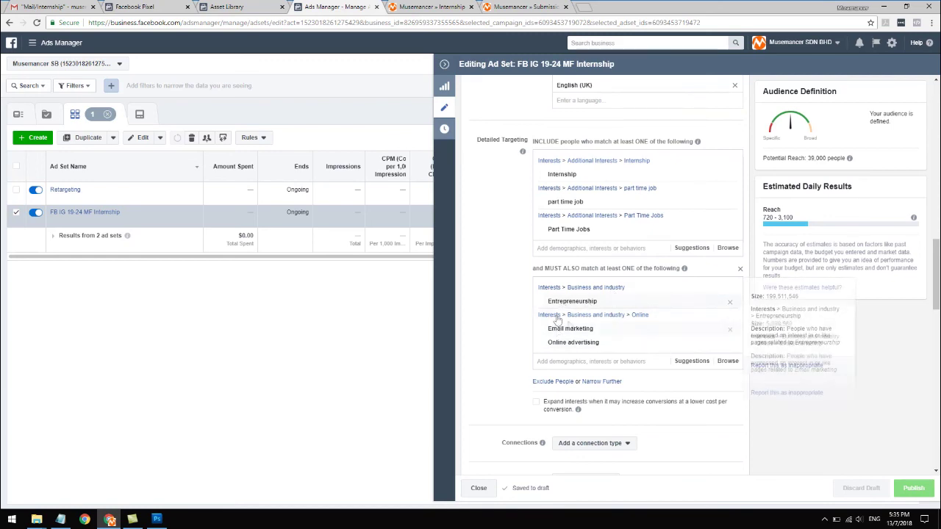
scroll(572, 318, down, 1)
scroll(573, 320, up, 7)
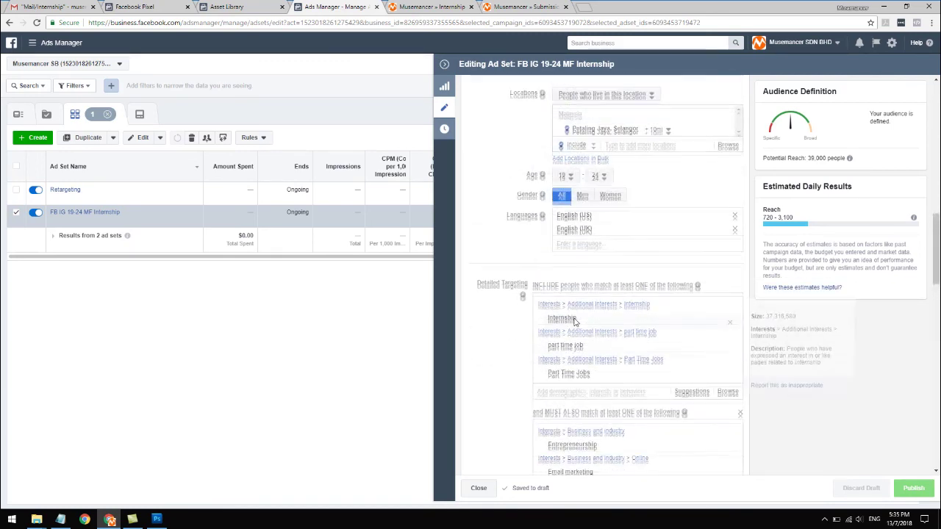
scroll(575, 322, down, 3)
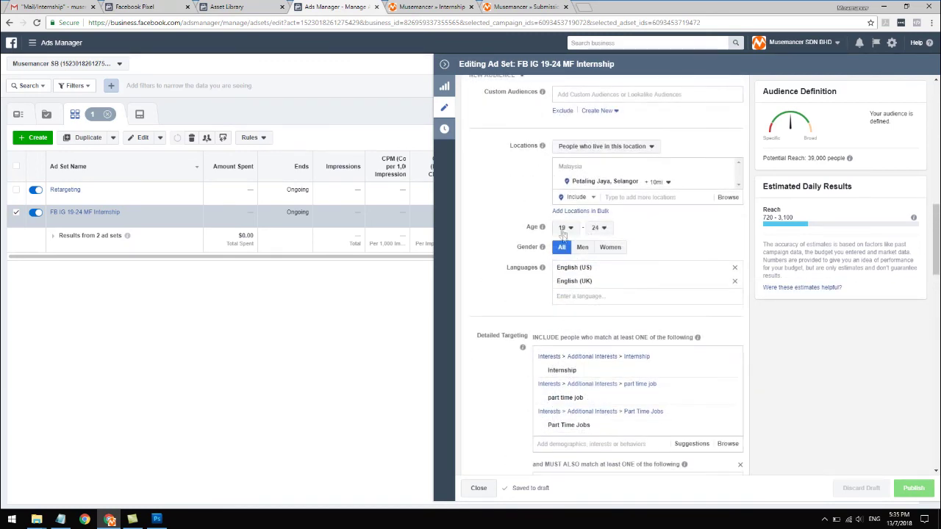
scroll(599, 230, down, 3)
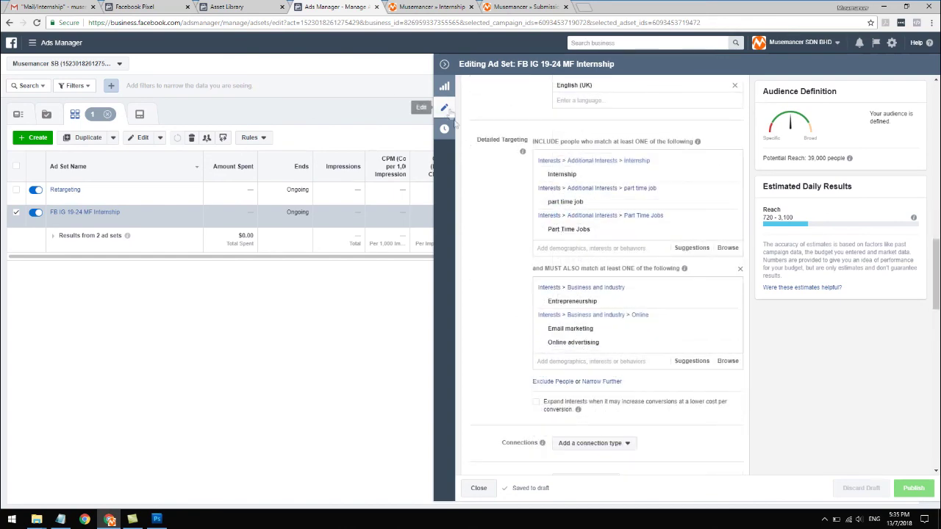
click(445, 65)
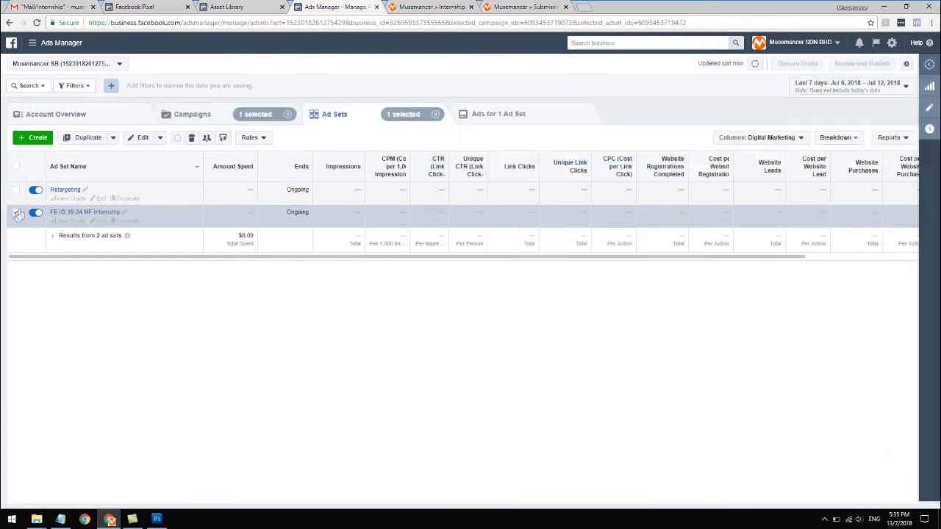
- Select only the Retargeting ad set in the Test - Internship campaign
click(15, 189)
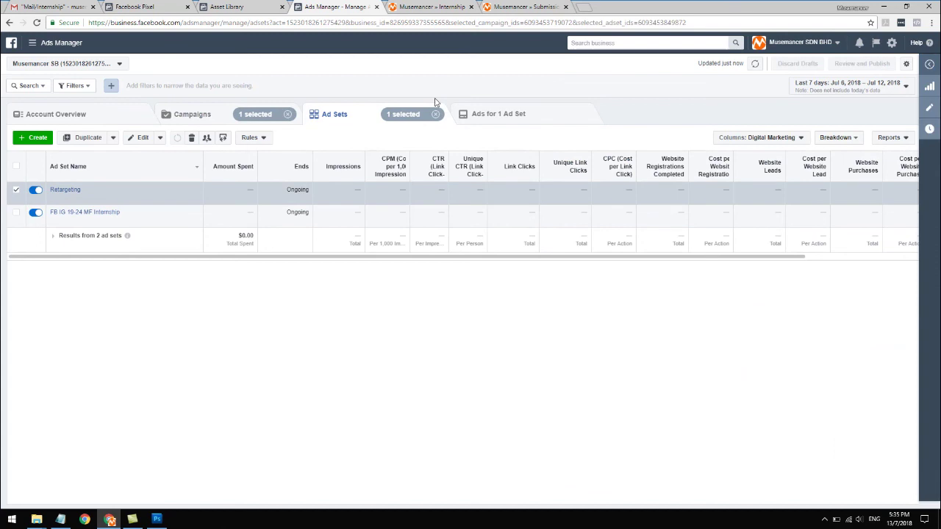